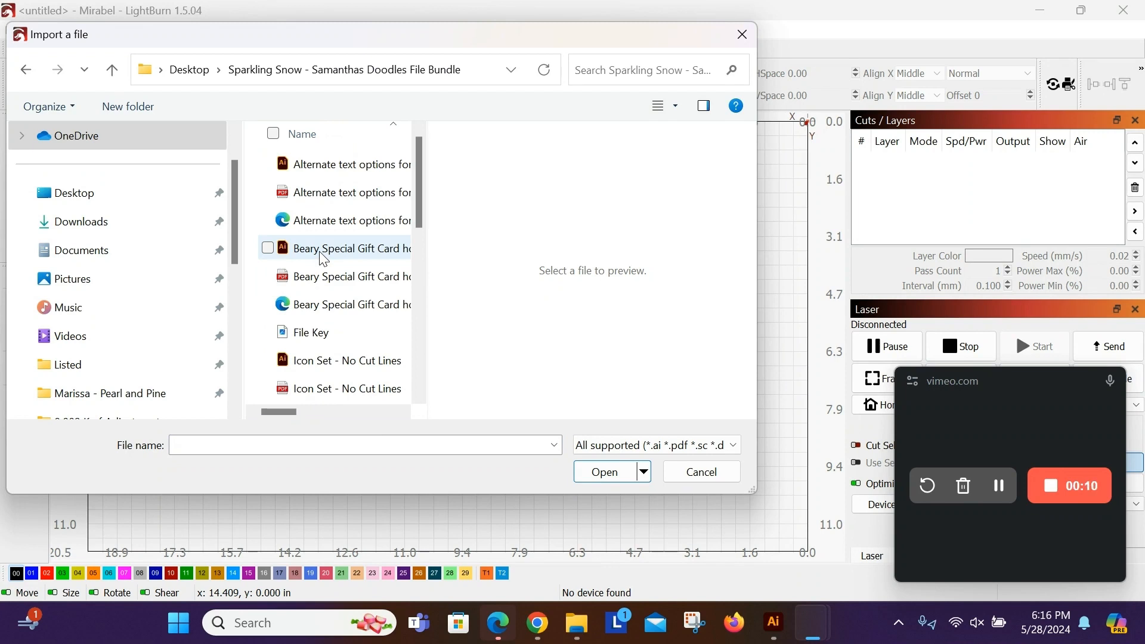
- Import the file Sparkling Snow Pattern_Circle 10 in from the Sparkling Snow bundle folder
drag(427, 282, 572, 281)
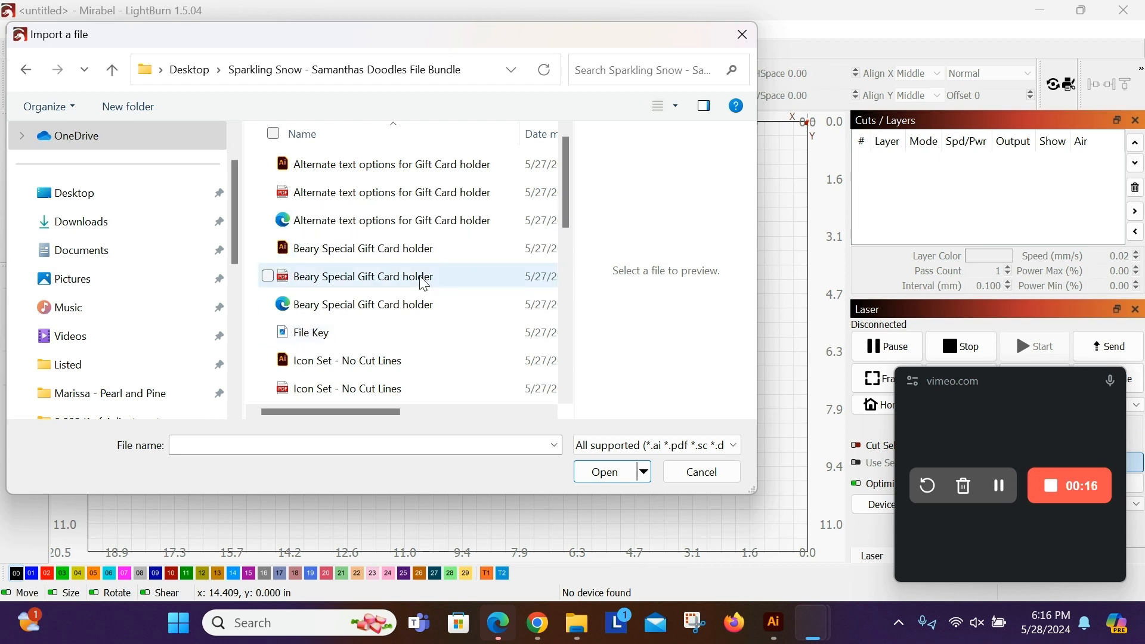
scroll(425, 285, down, 4)
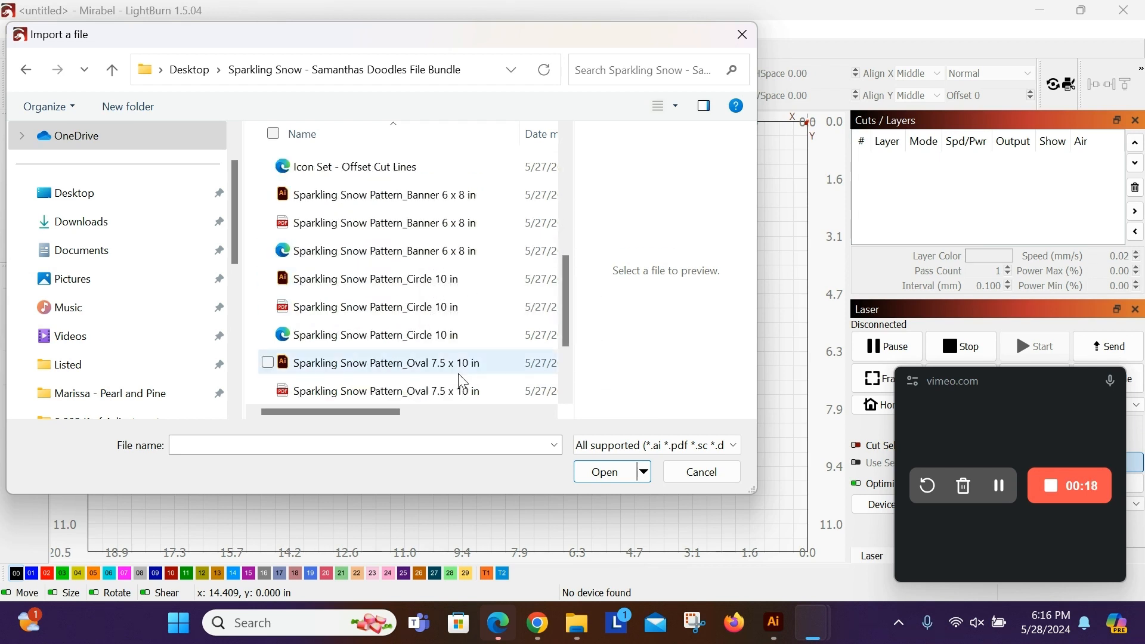
click(366, 280)
click(614, 474)
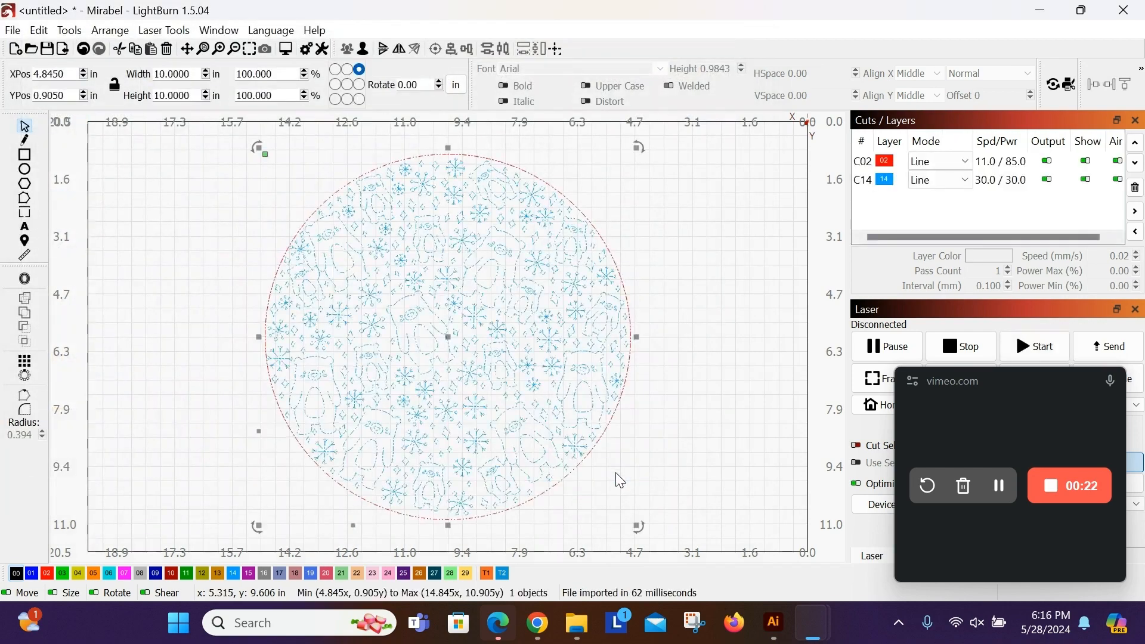
- Ungroup the imported design and delete the red circular outline around the snow pattern
right_click(590, 246)
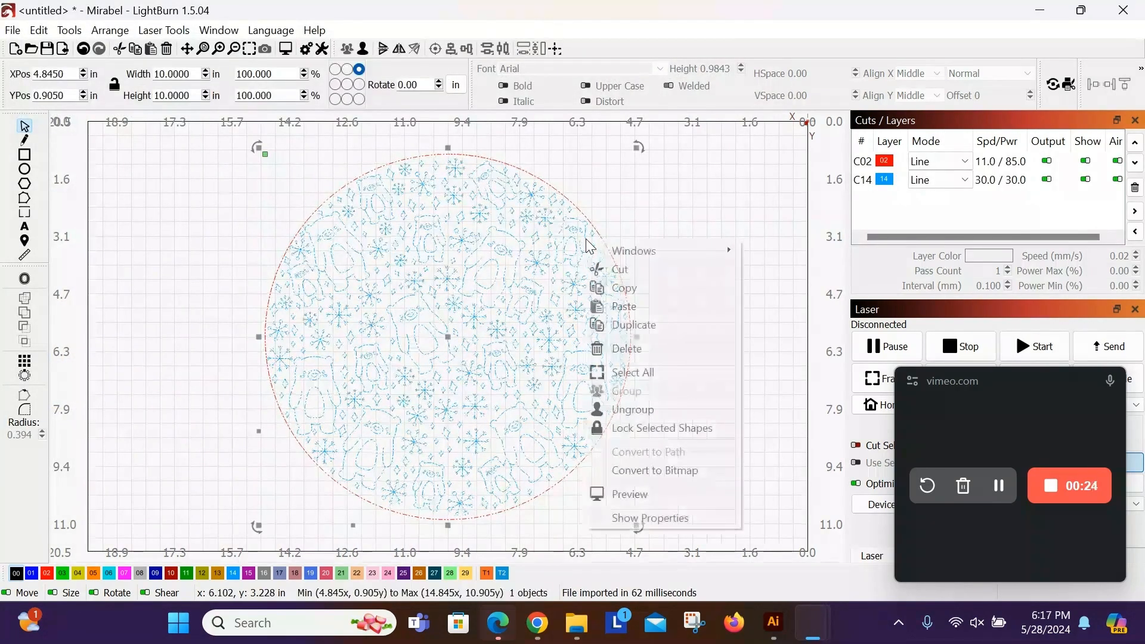
click(663, 409)
click(647, 236)
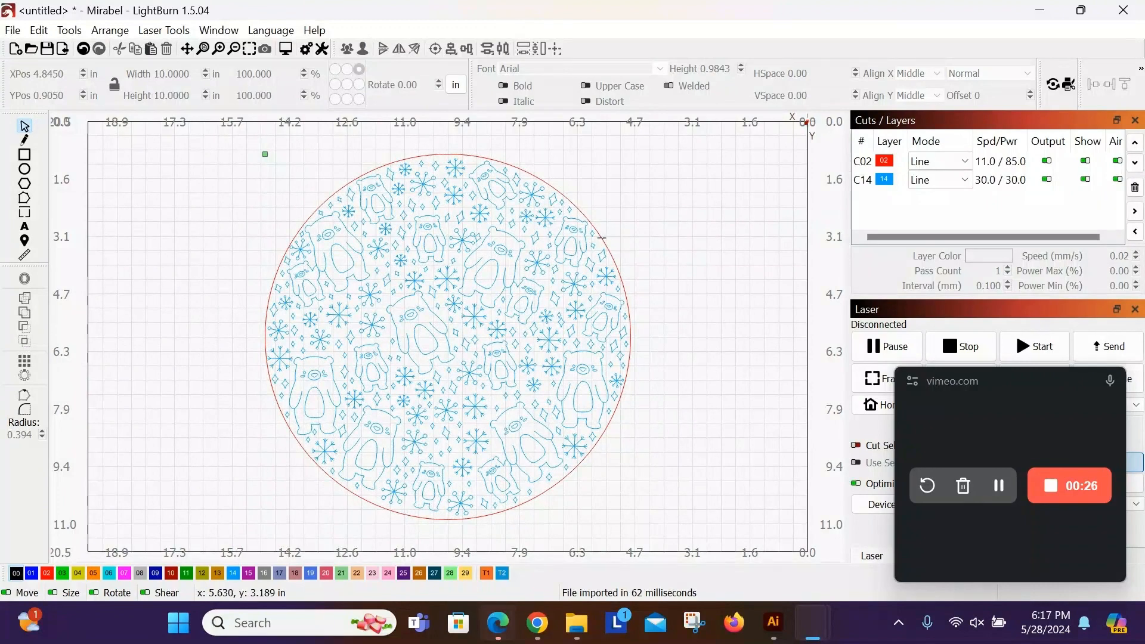
click(602, 238)
key(Delete)
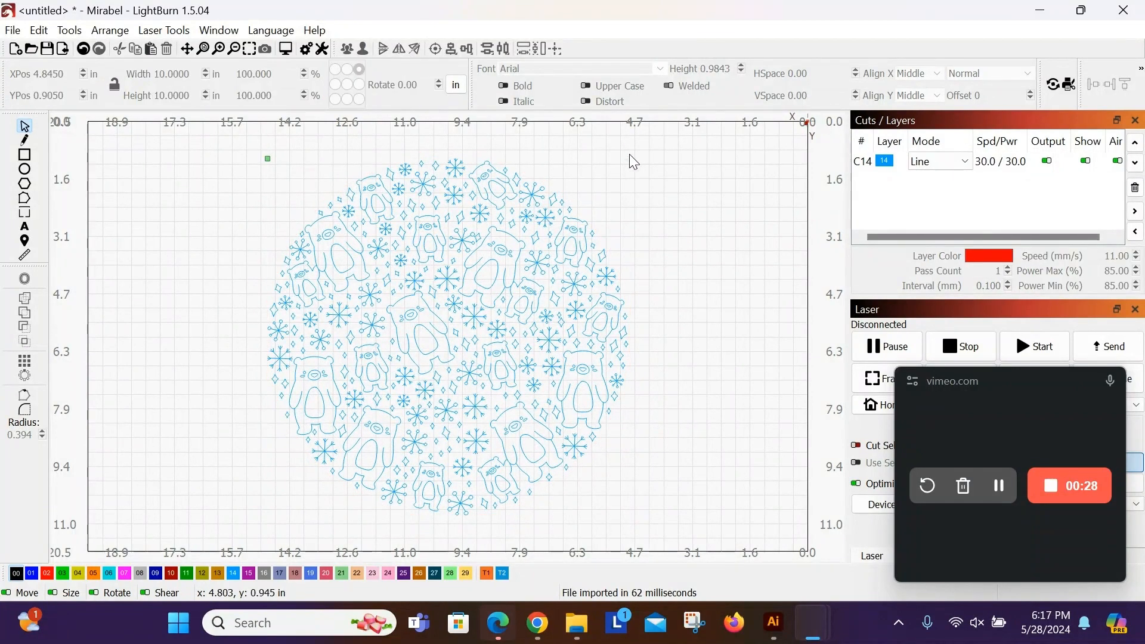
- Select the whole bear-and-snowflake pattern and move it about 2.1 in to the left
drag(199, 140, 642, 556)
right_click(488, 279)
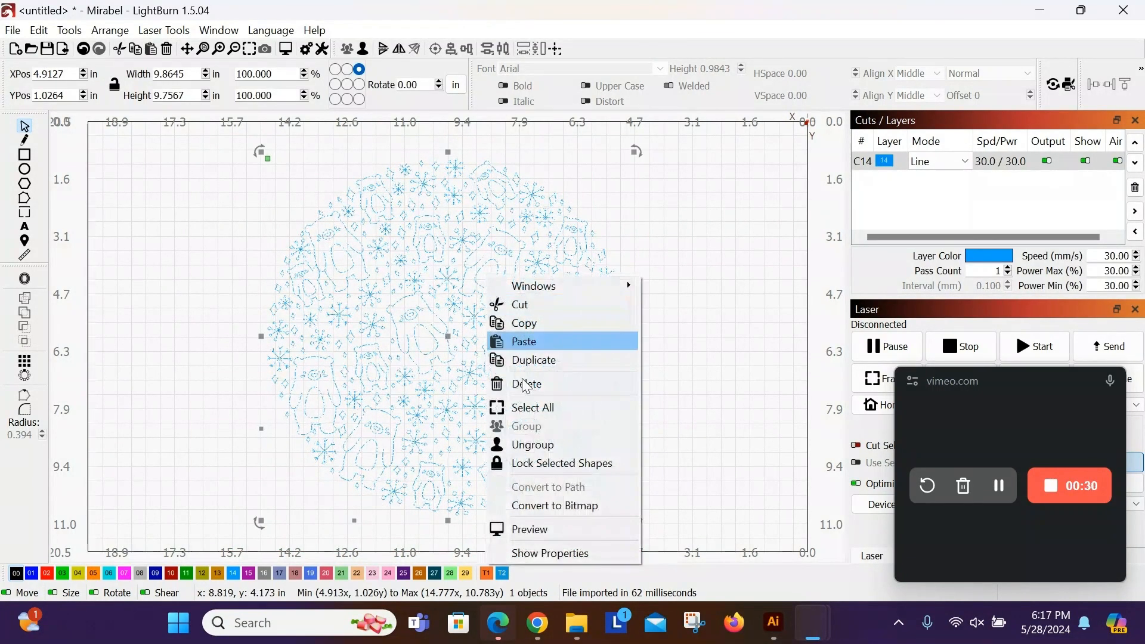
click(502, 445)
drag(613, 217, 489, 230)
click(529, 200)
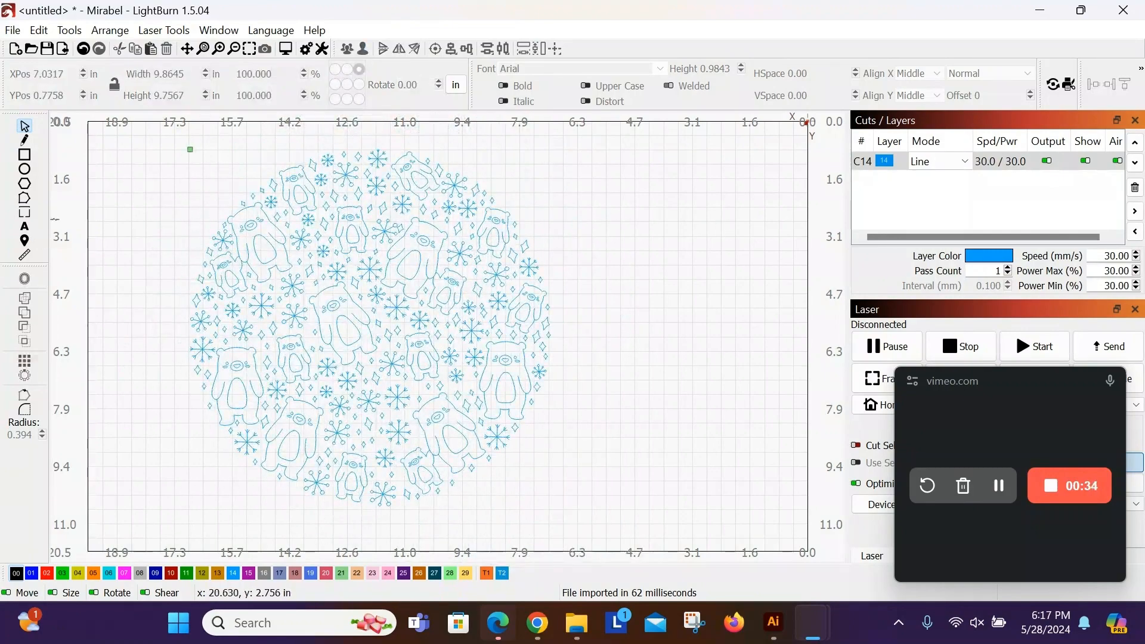
- Draw a hexagon over the upper-left edge of the pattern and size it 3 in wide by 2.5 in high
click(25, 183)
drag(150, 189, 258, 284)
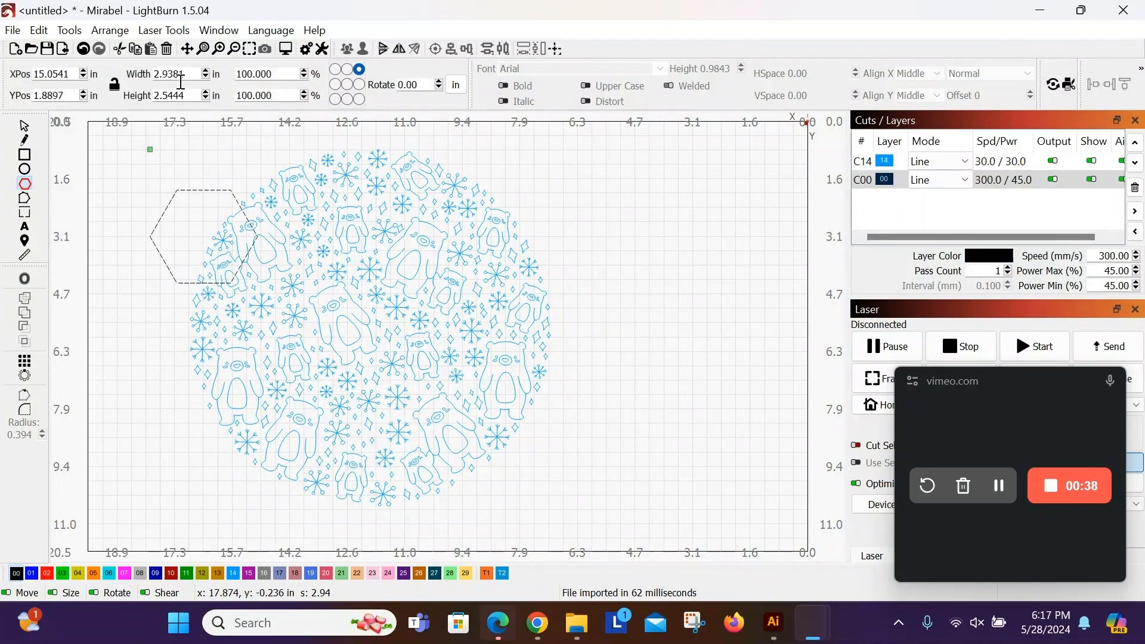
click(206, 71)
drag(189, 72, 130, 56)
text(3)
key(Tab)
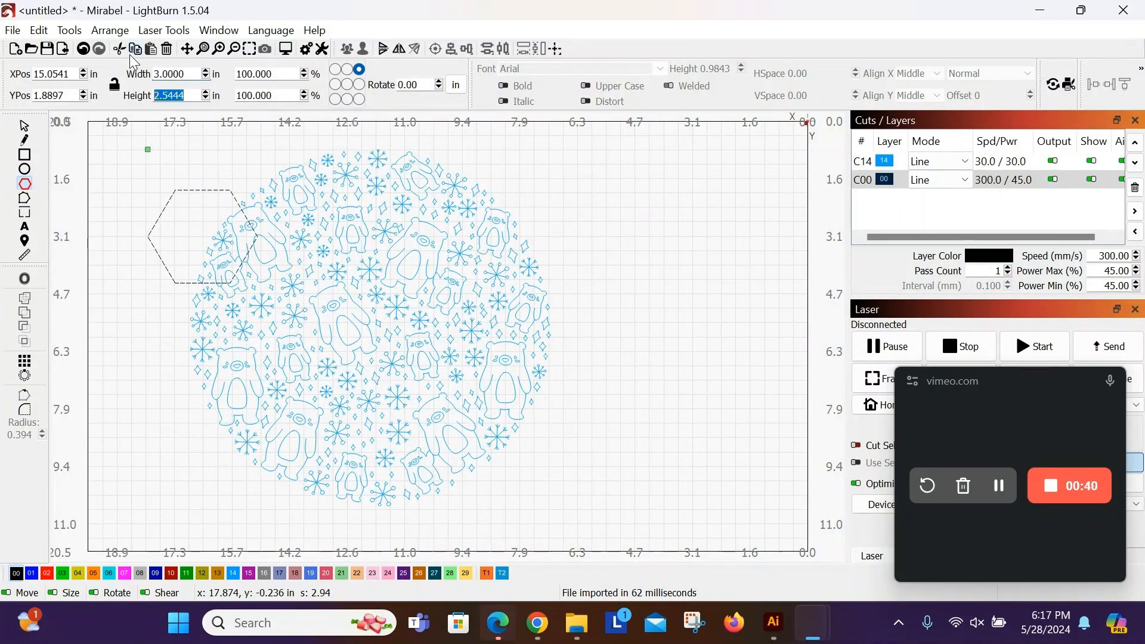
text(2.5)
key(Return)
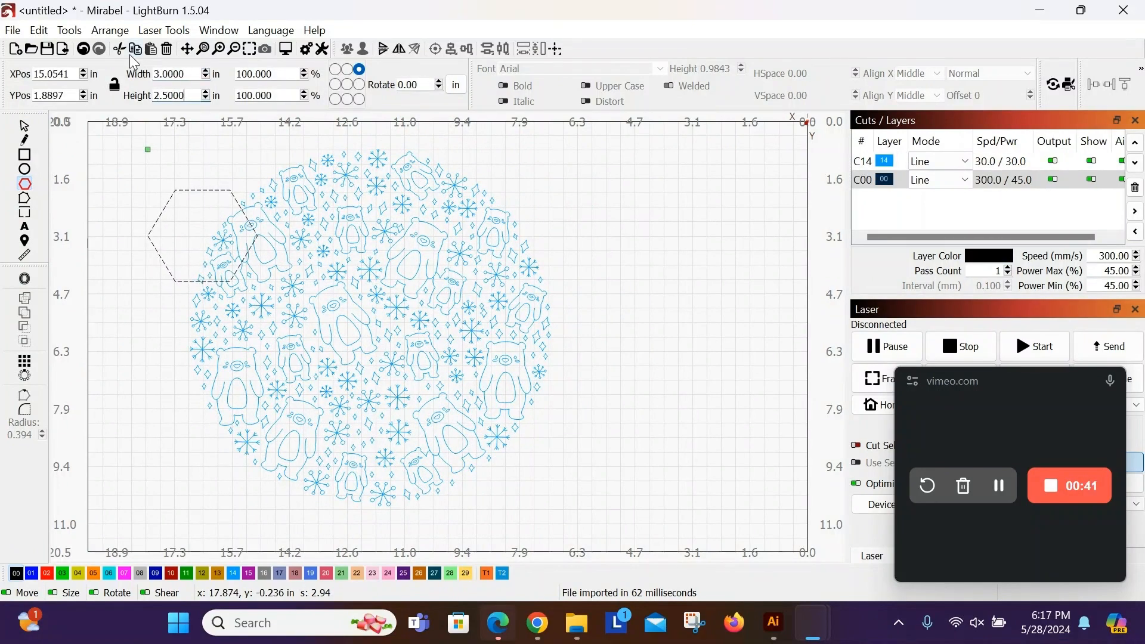
- Move the hexagon over the two small bears in the upper-left part of the pattern, at about X 11.77 in, Y 0.92 in
click(25, 127)
drag(237, 194, 356, 163)
right_click(356, 164)
click(144, 213)
click(300, 165)
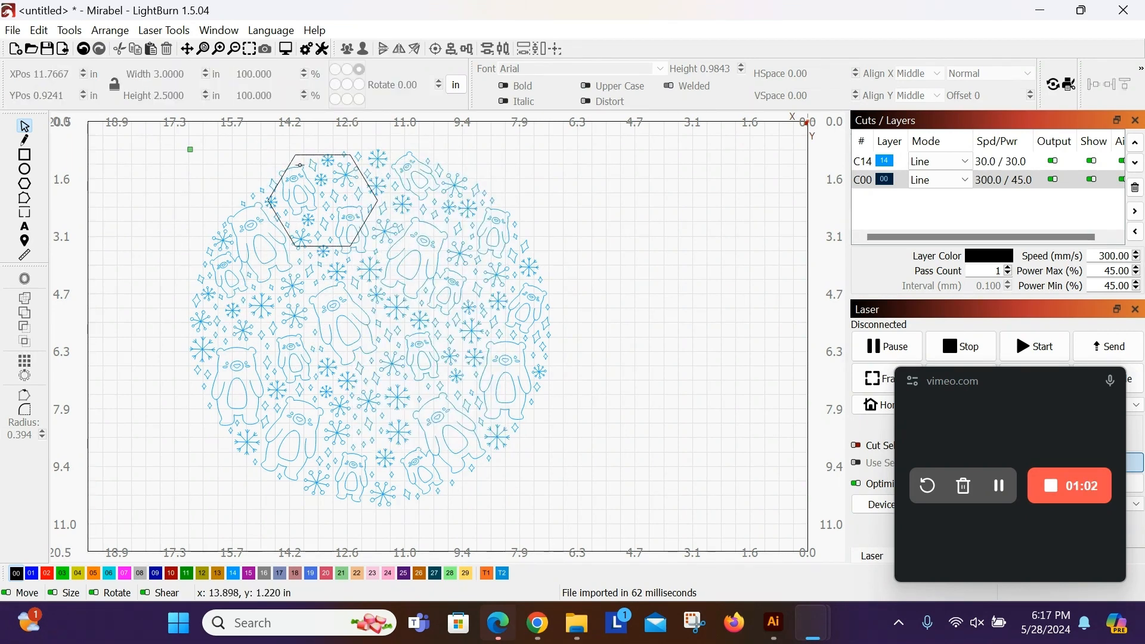
- Cut the snow pattern with the hexagon using Cut Shapes, and delete the pattern outside the hexagon
click(284, 159)
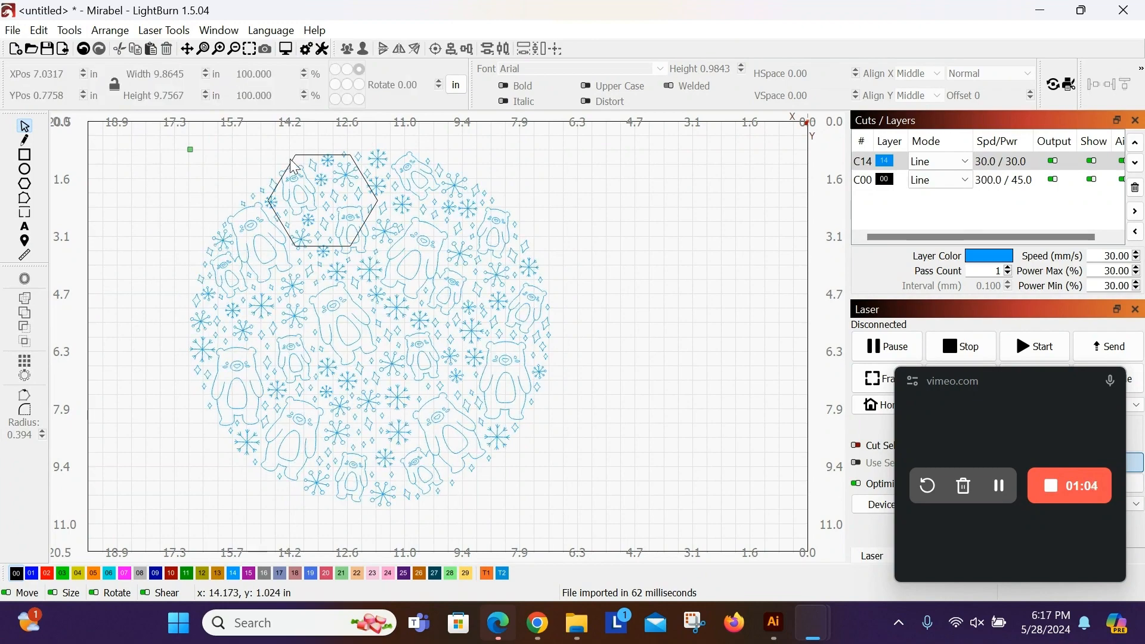
click(303, 176)
click(303, 176)
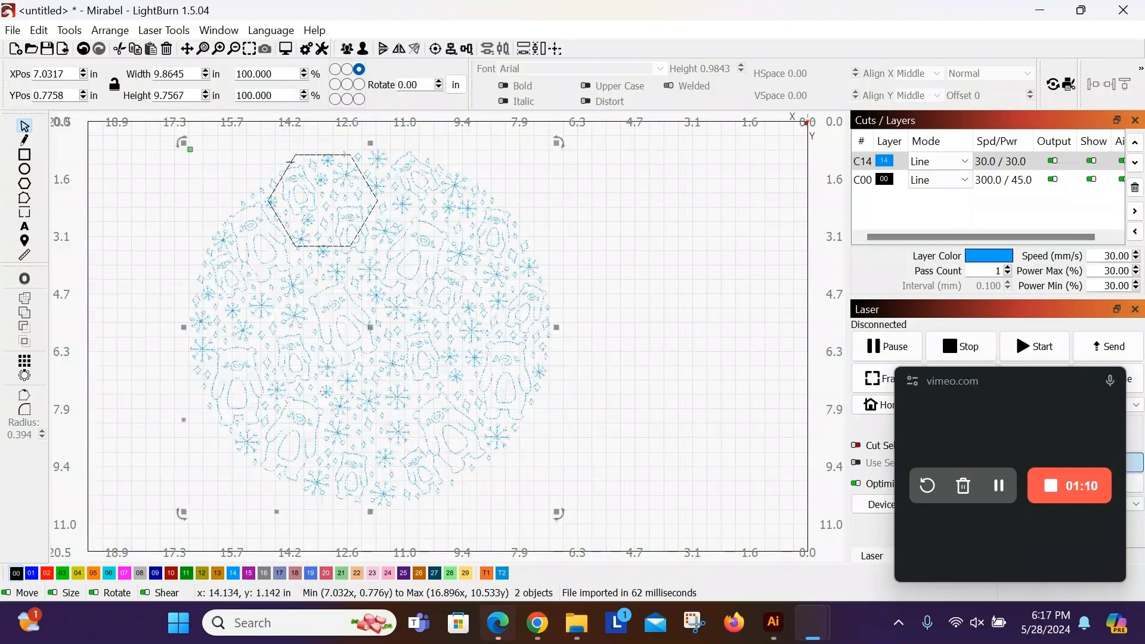
shift+click(290, 161)
click(69, 30)
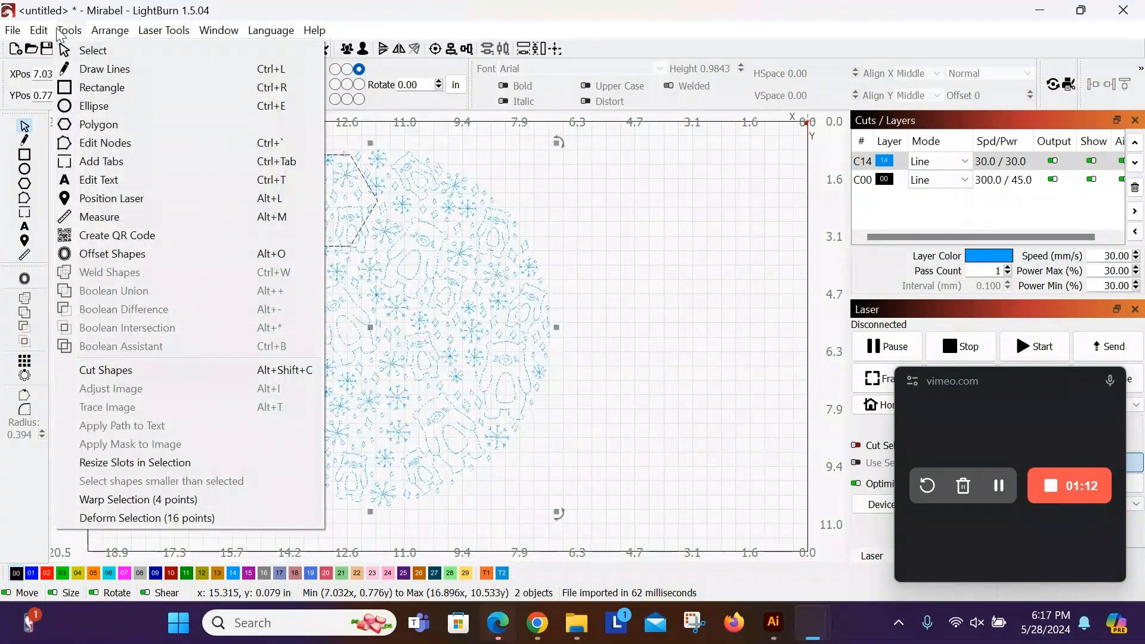
click(136, 375)
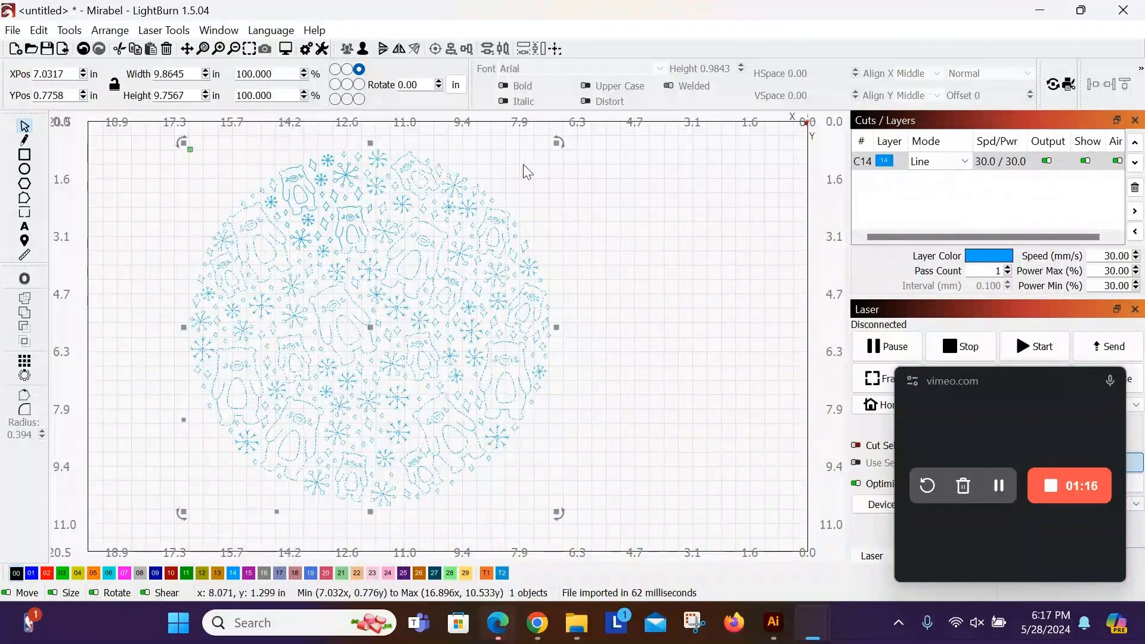
click(507, 181)
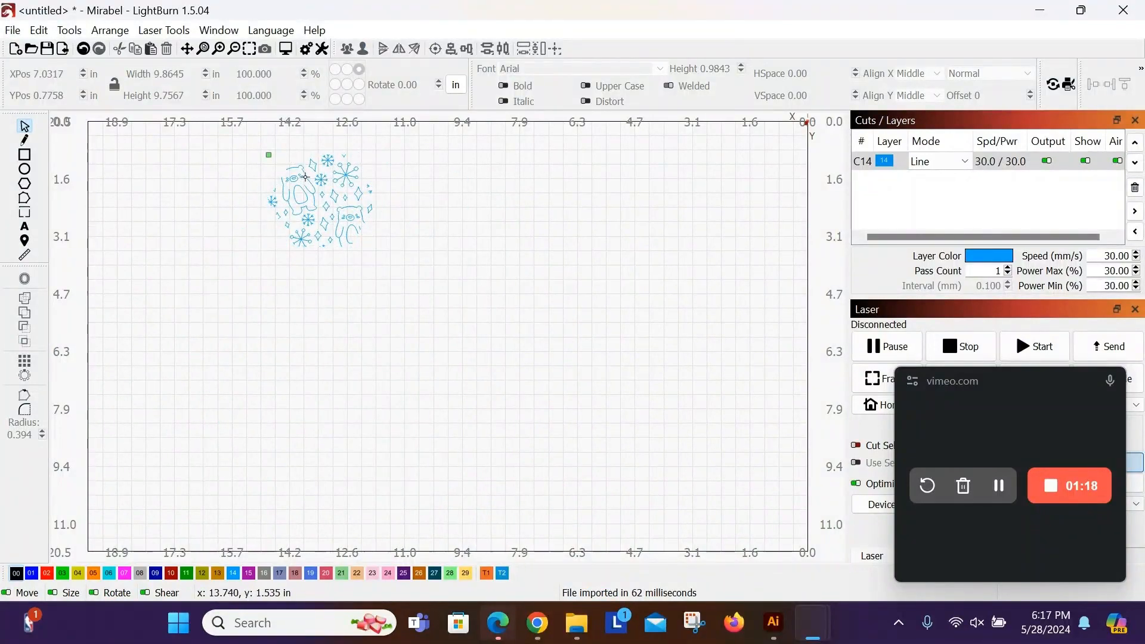
- Try moving the hexagonal pattern piece around the work area
drag(306, 178, 267, 169)
drag(355, 238, 365, 242)
click(537, 263)
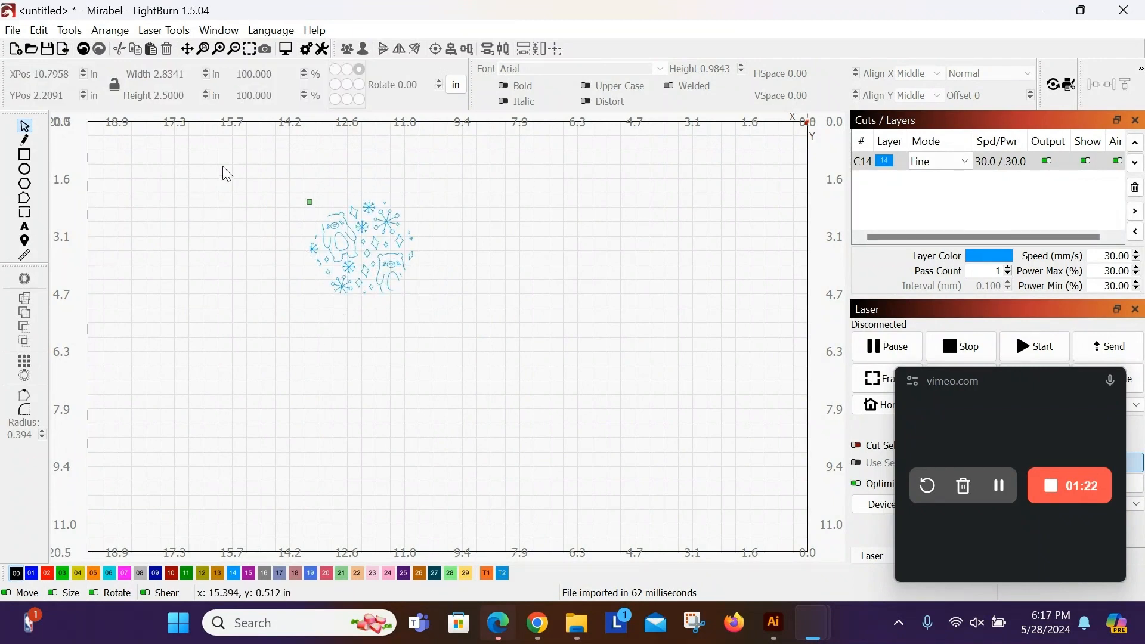
drag(398, 255, 357, 208)
- Undo the moves, the deletion and the cut to restore the full pattern and the hexagon
key(ctrl+z)
key(ctrl+z)
key(ctrl+z)
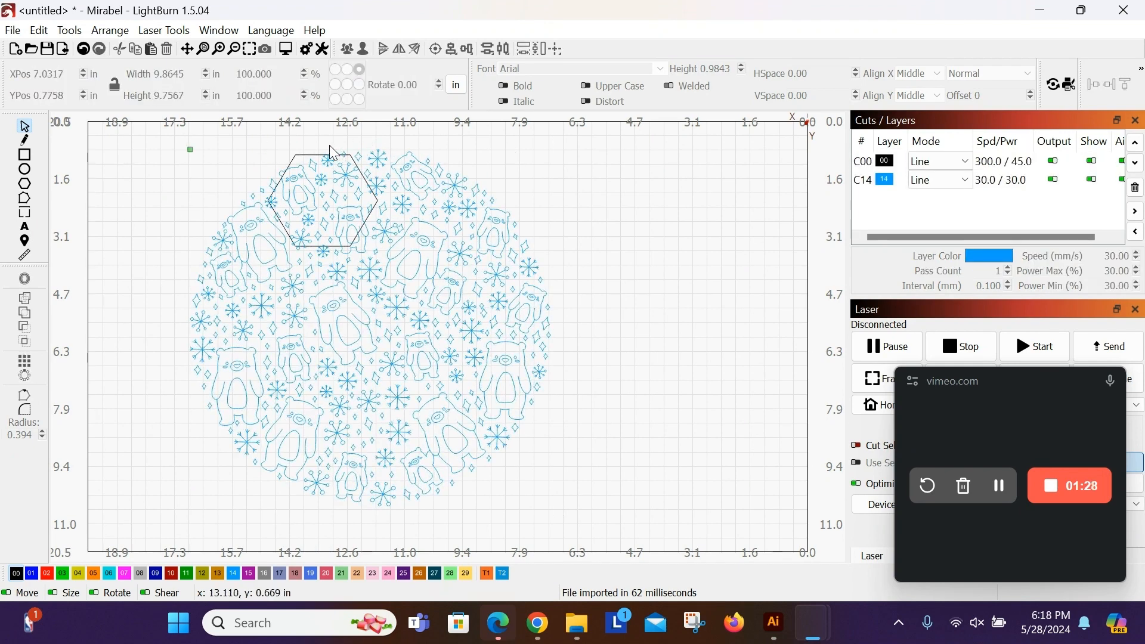
- Copy the hexagon and paste the duplicate in place on top of the original
ctrl+click(308, 156)
click(303, 158)
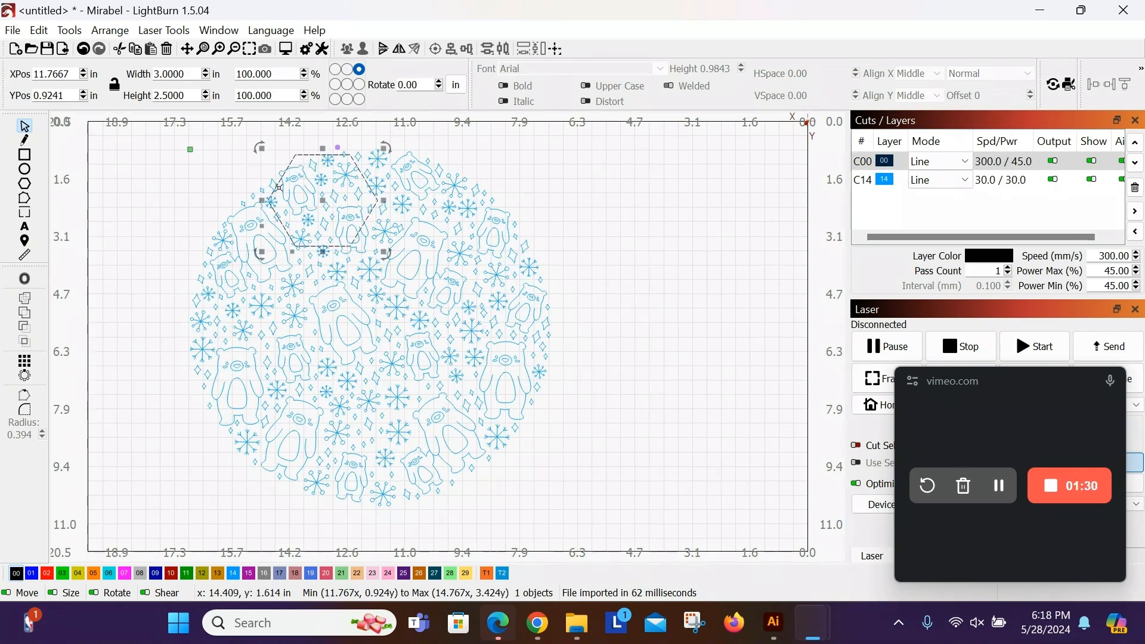
click(39, 30)
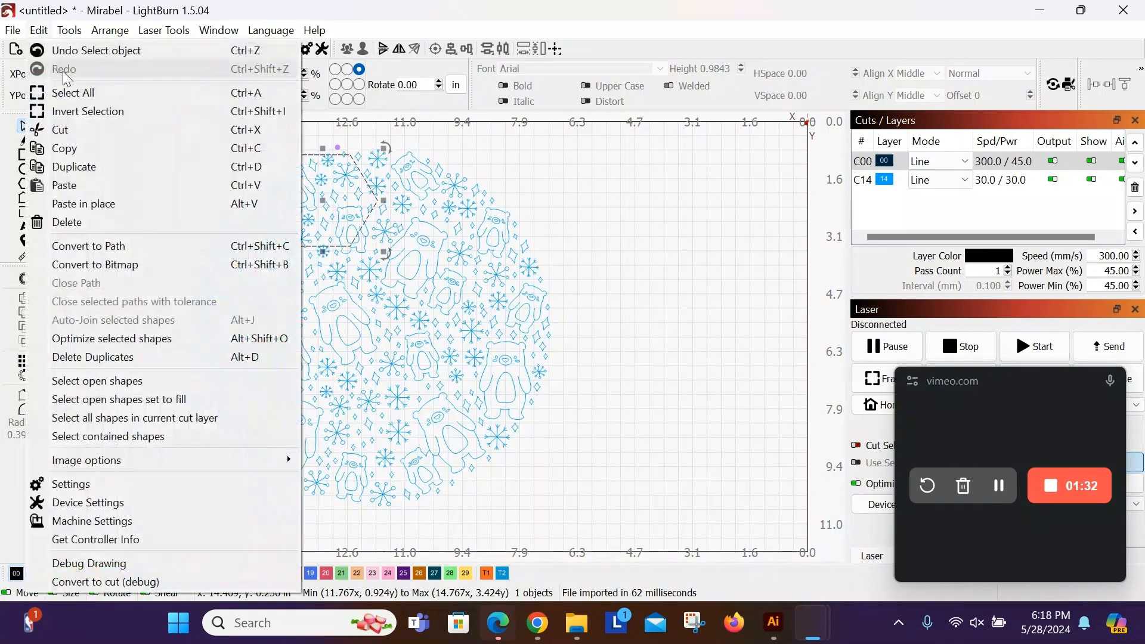
click(98, 156)
click(39, 30)
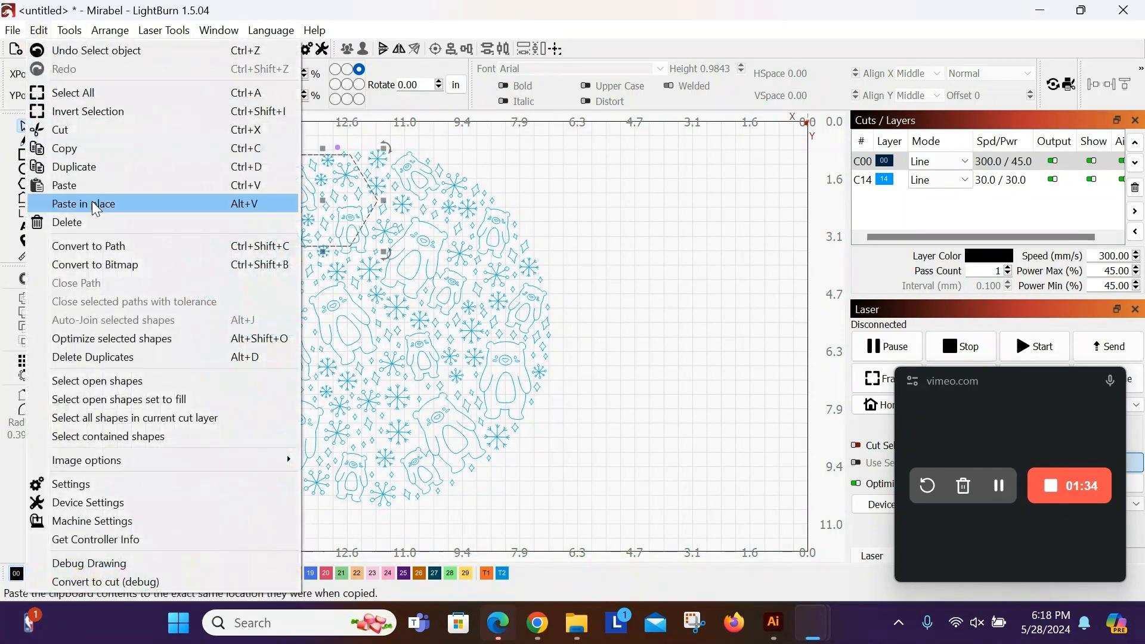
click(89, 202)
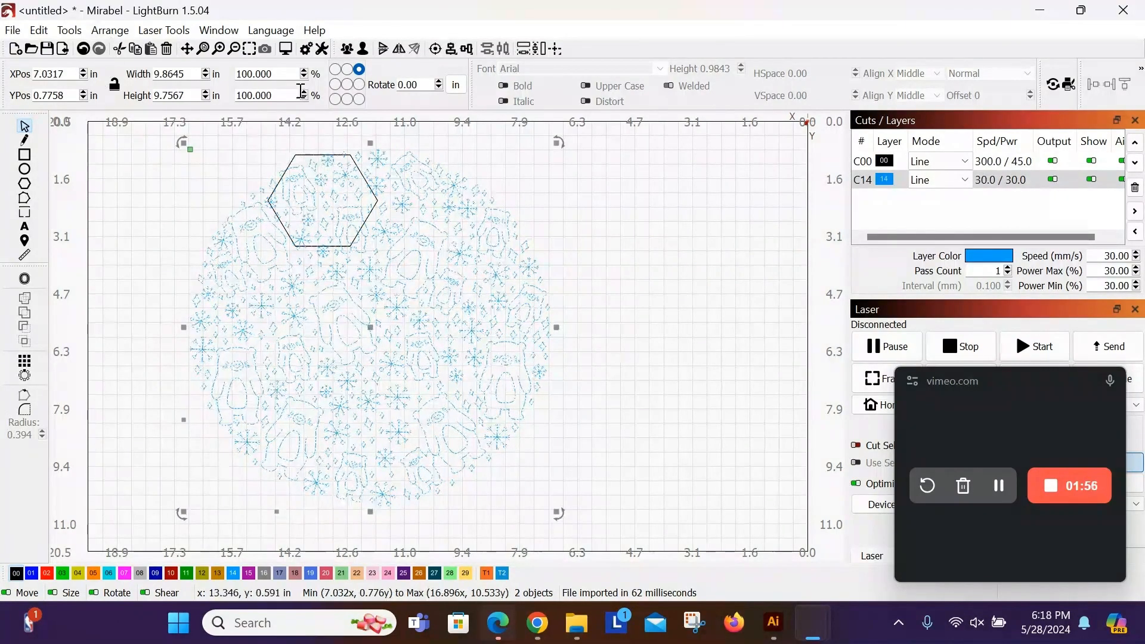
- Cut the pattern with one of the stacked hexagons using Cut Shapes, and delete all artwork outside the hexagon
click(68, 33)
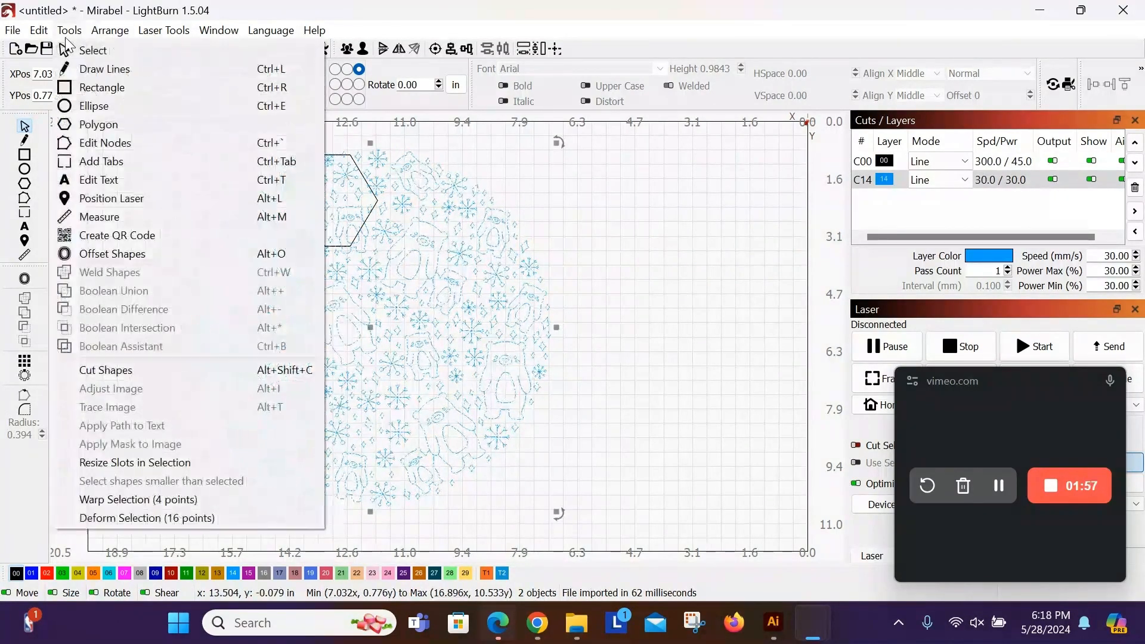
click(143, 371)
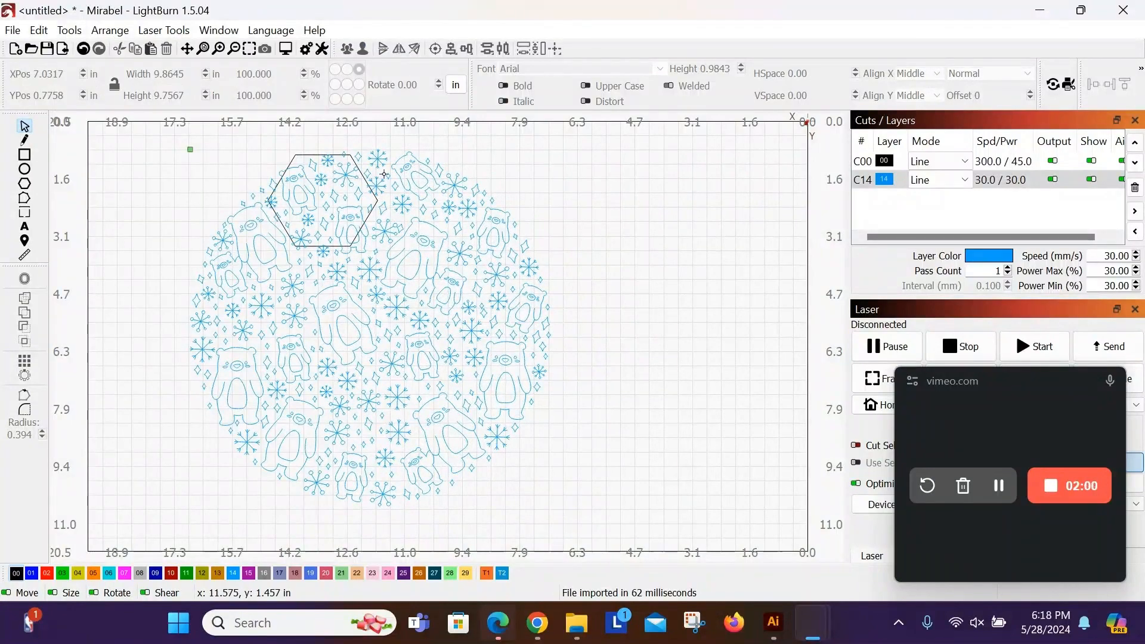
click(377, 153)
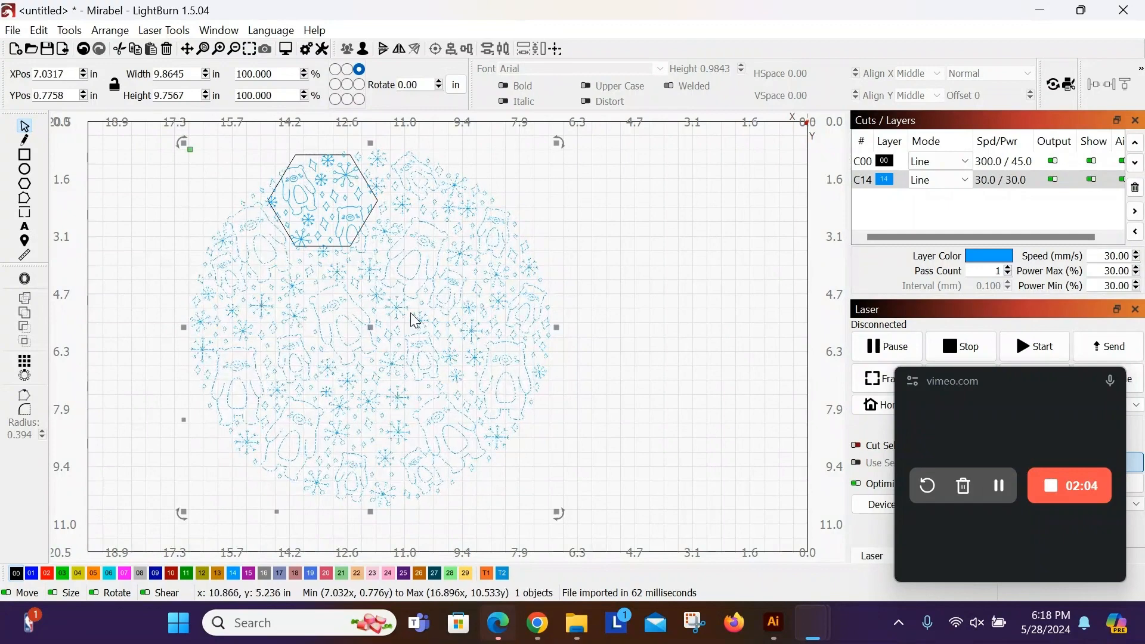
key(Delete)
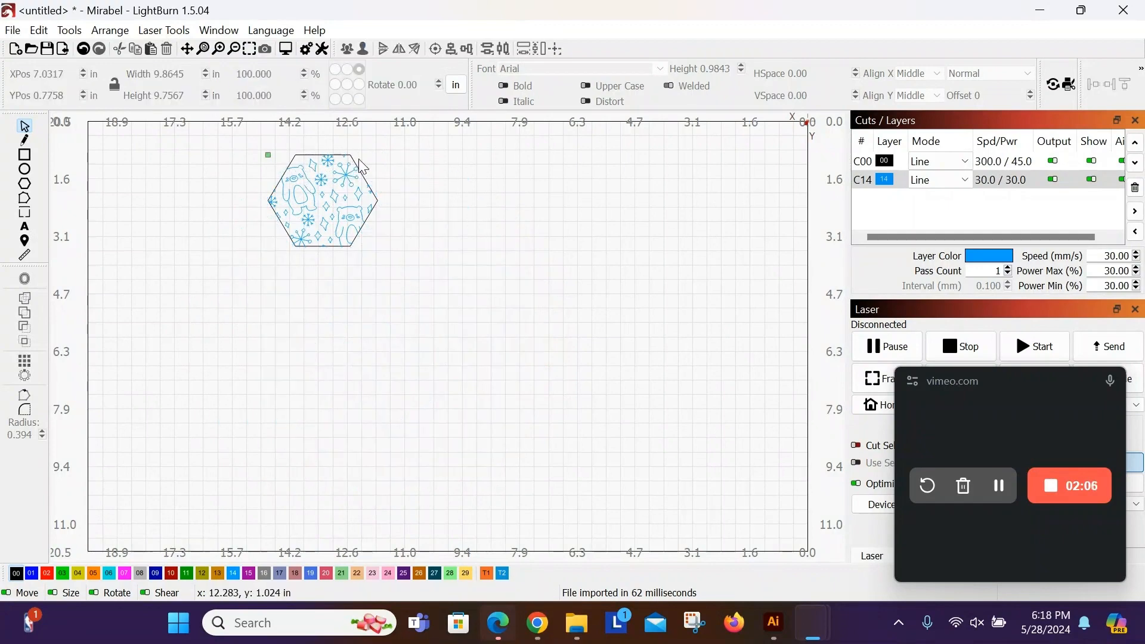
drag(360, 163, 462, 223)
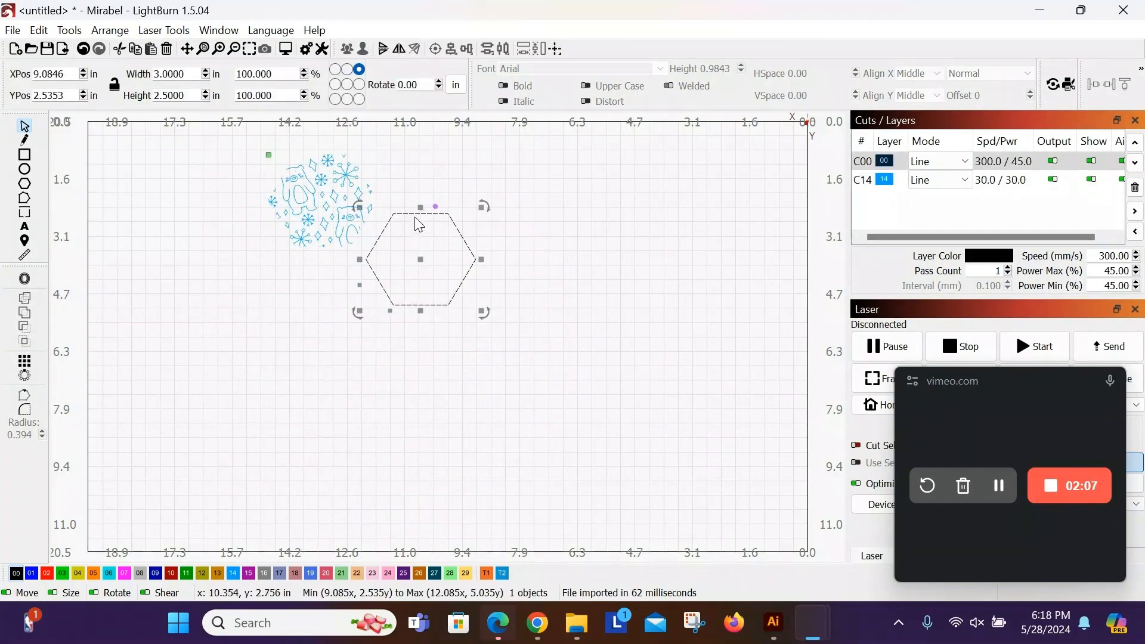
key(ctrl+z)
- Group the hexagon outline with the pattern inside it, and move the group about 0.7 in left and 1.1 in down
mouse_move(217, 127)
mouse_down()
mouse_move(445, 274)
mouse_move(436, 266)
mouse_up()
scroll(265, 194, up, 2)
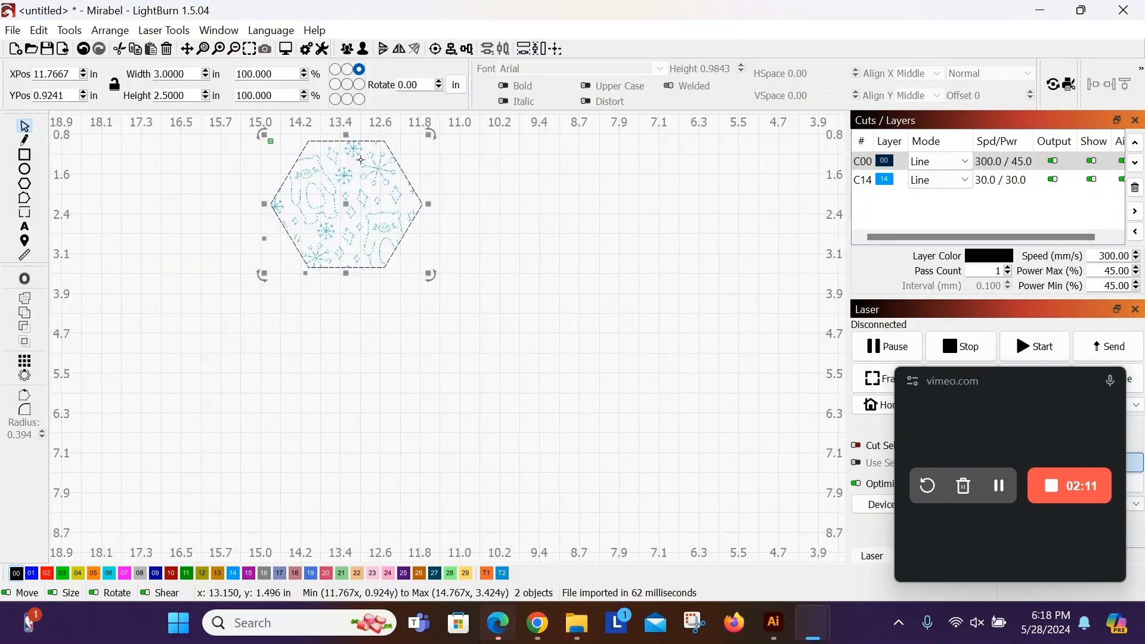
scroll(322, 173, up, 2)
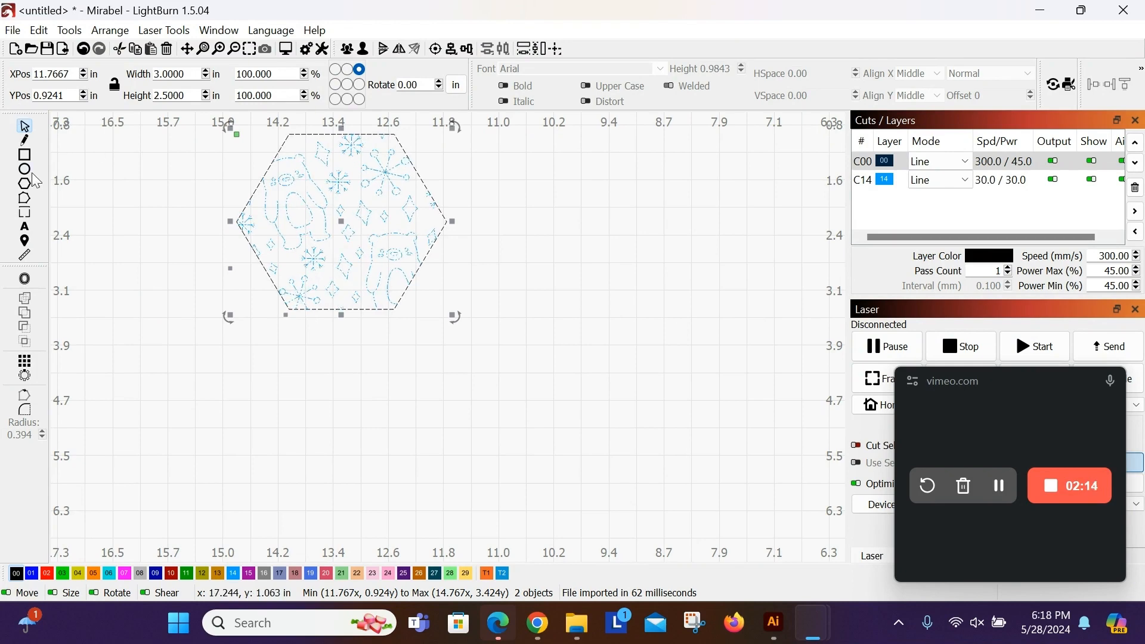
right_click(403, 136)
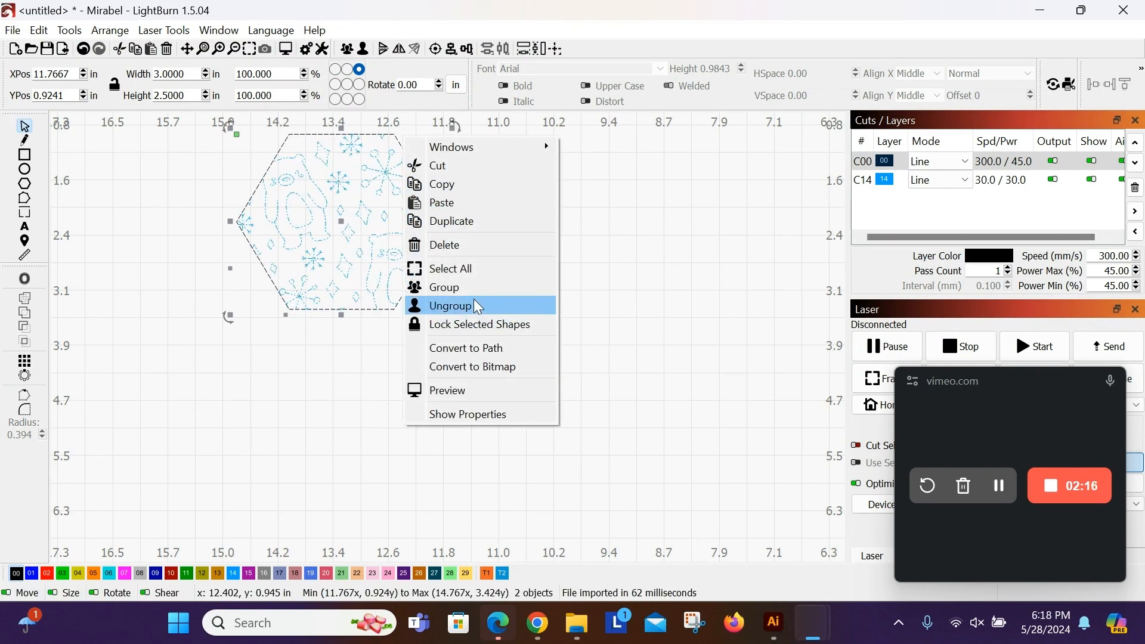
click(445, 287)
drag(341, 182, 291, 258)
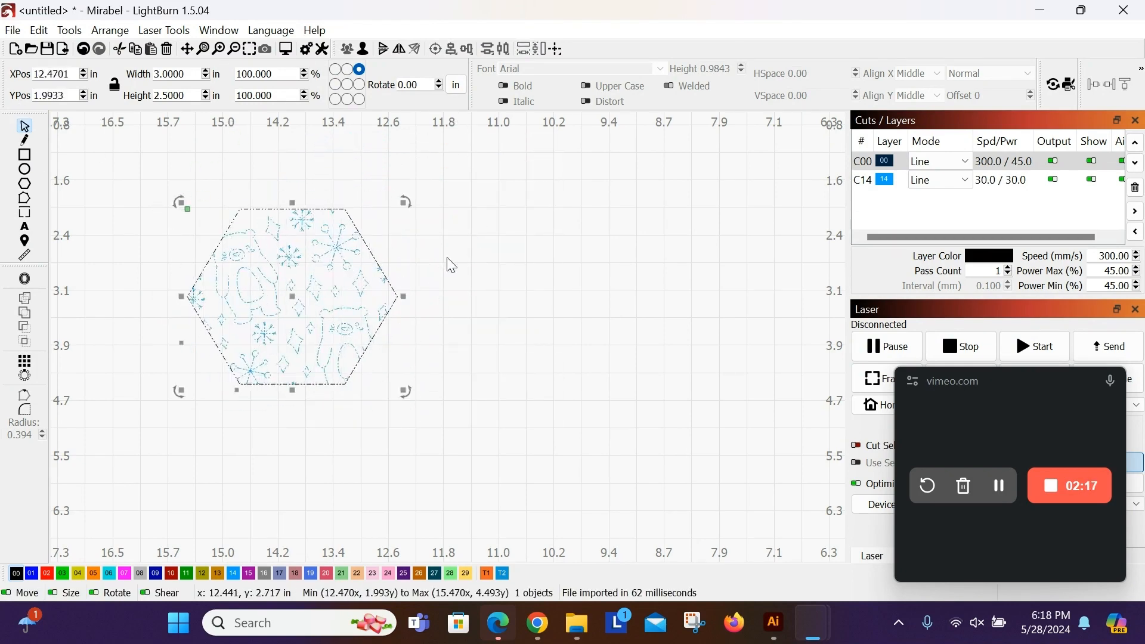
click(459, 254)
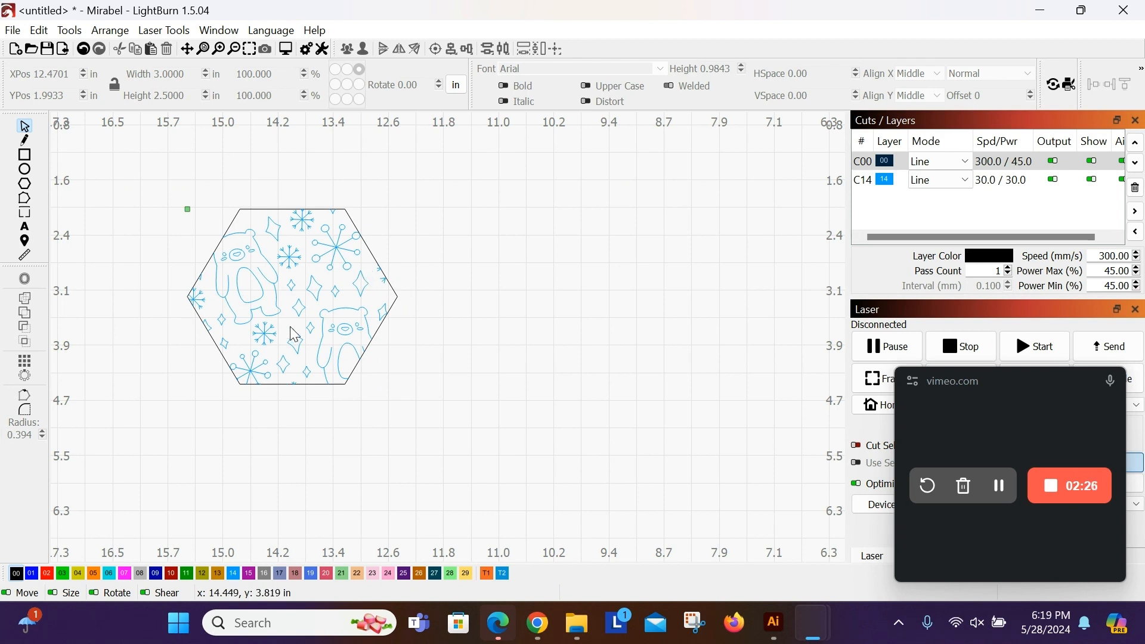
- Switch to Adobe Illustrator and open "Sparkling Snow Pattern_Circle 10 in" from the Sparkling Snow - Samanthas Doodles File Bundle folder
click(775, 623)
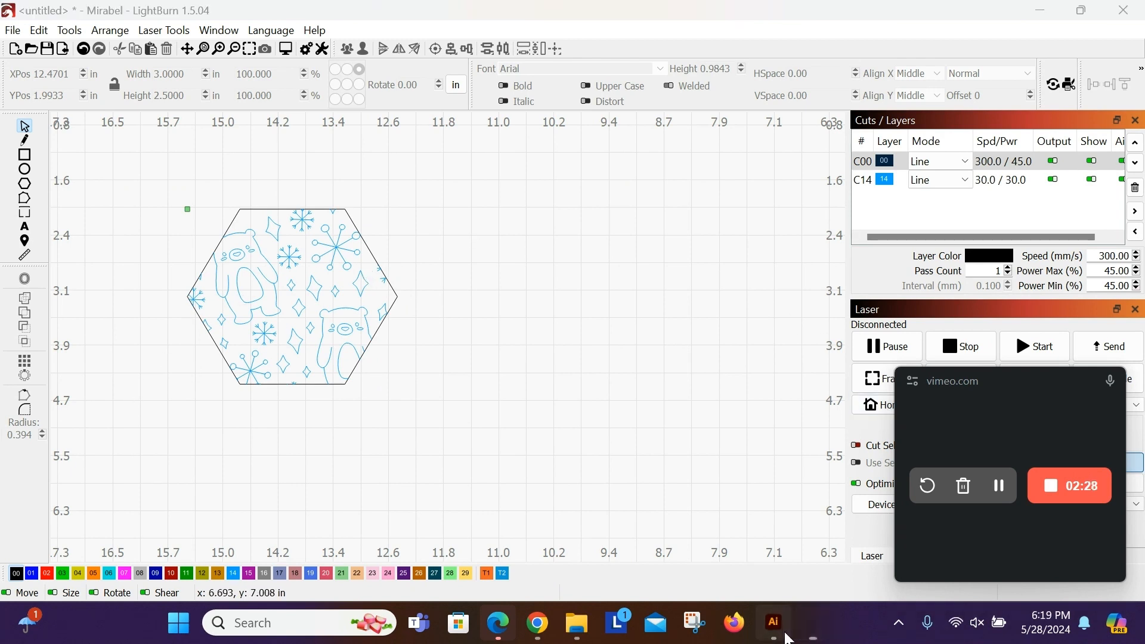
key(ctrl+i)
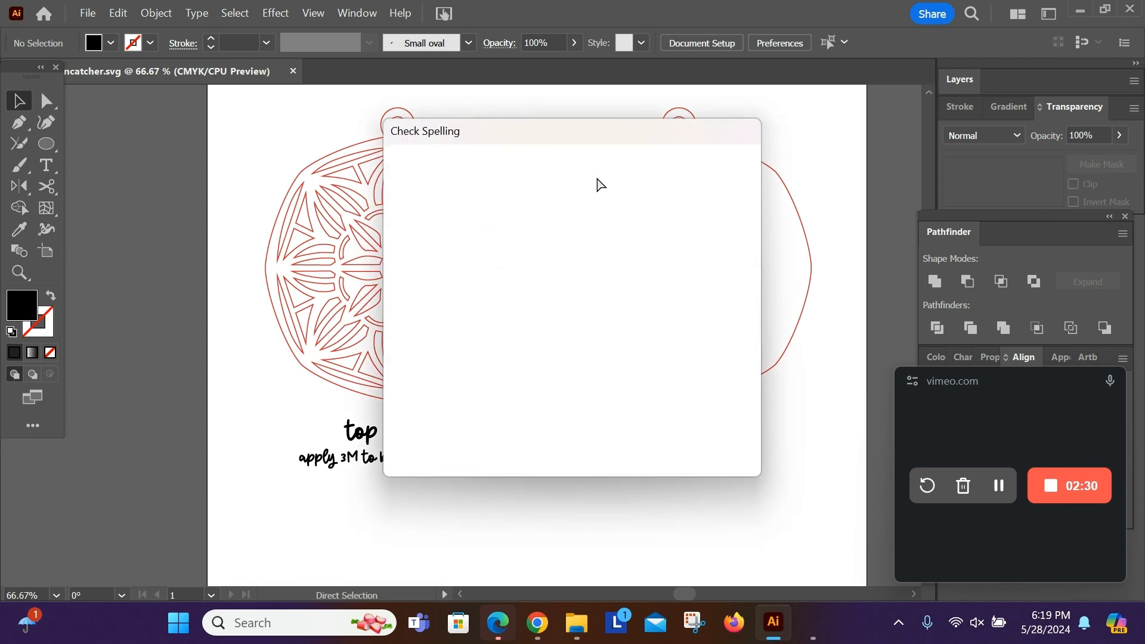
click(704, 438)
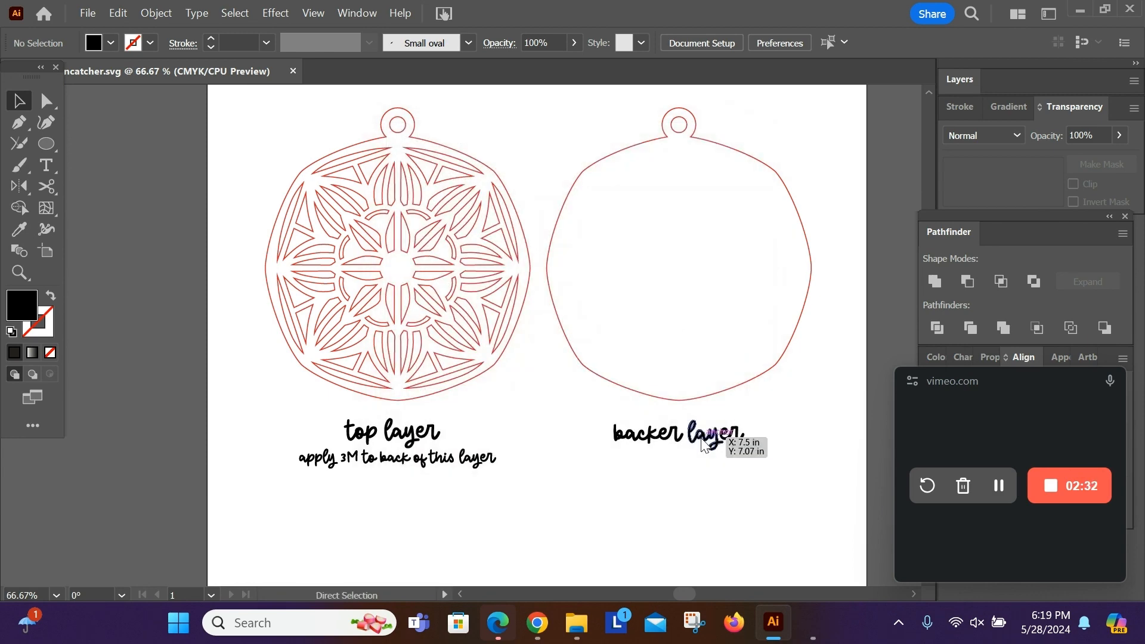
key(ctrl+o)
click(161, 186)
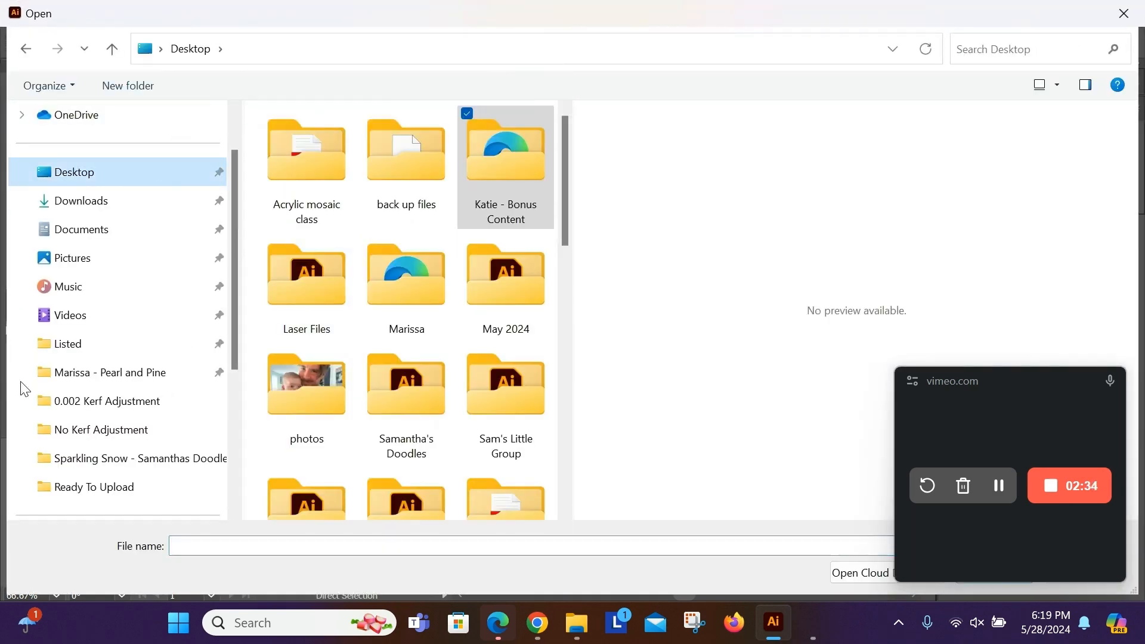
click(92, 466)
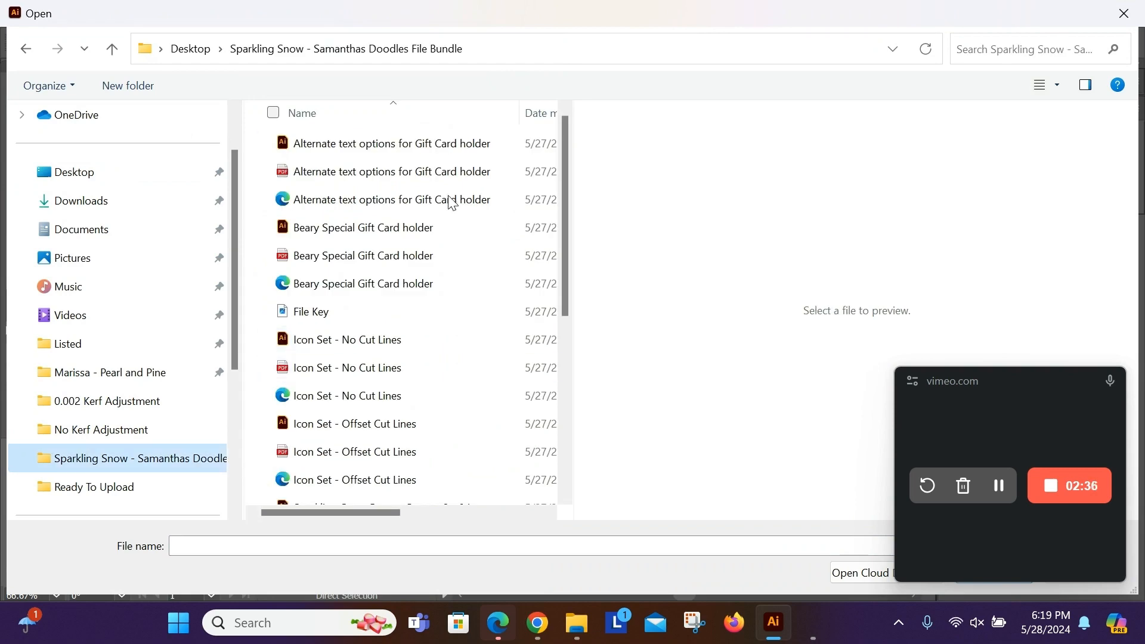
scroll(420, 277, down, 4)
click(443, 277)
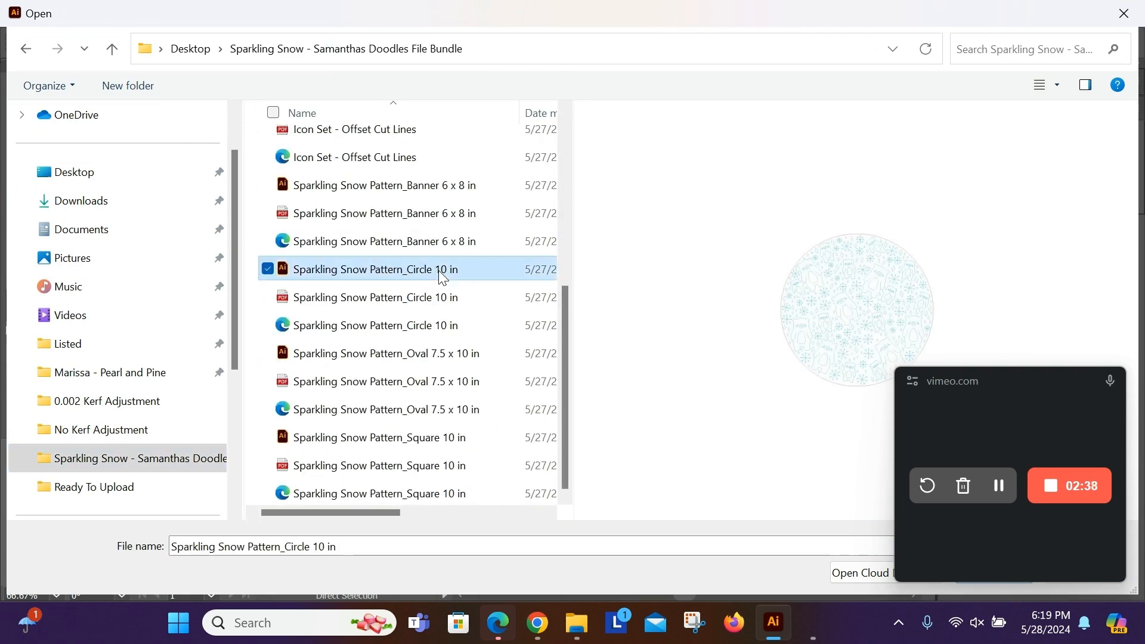
key(Return)
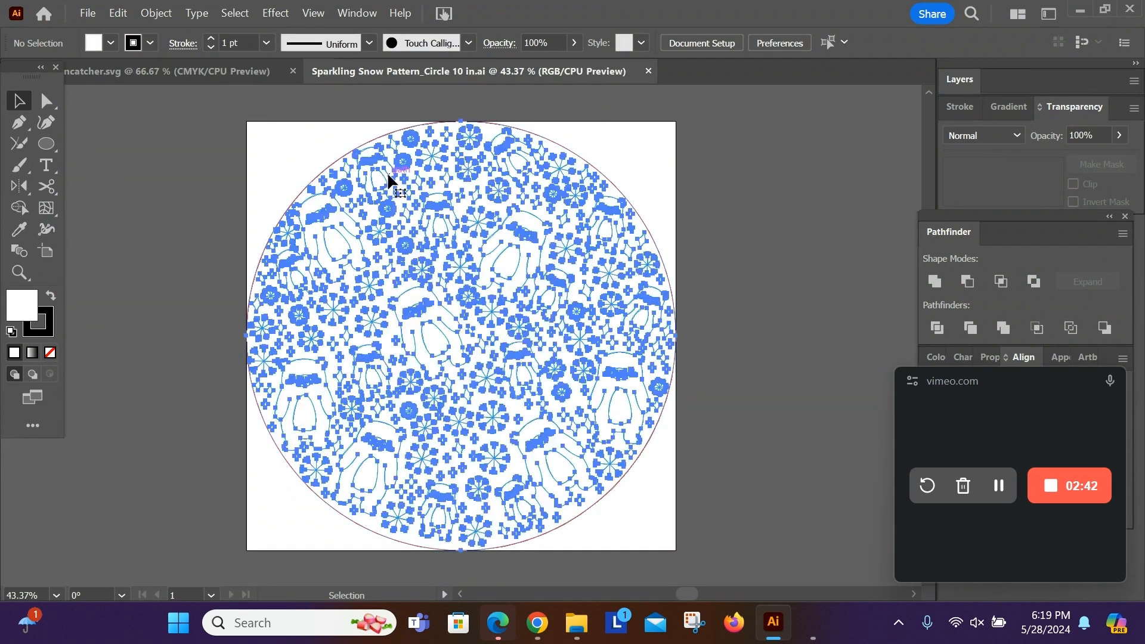
- Ungroup the opened artwork to separate the outer circle from the pattern, and clear the selection
right_click(418, 158)
click(442, 402)
click(705, 127)
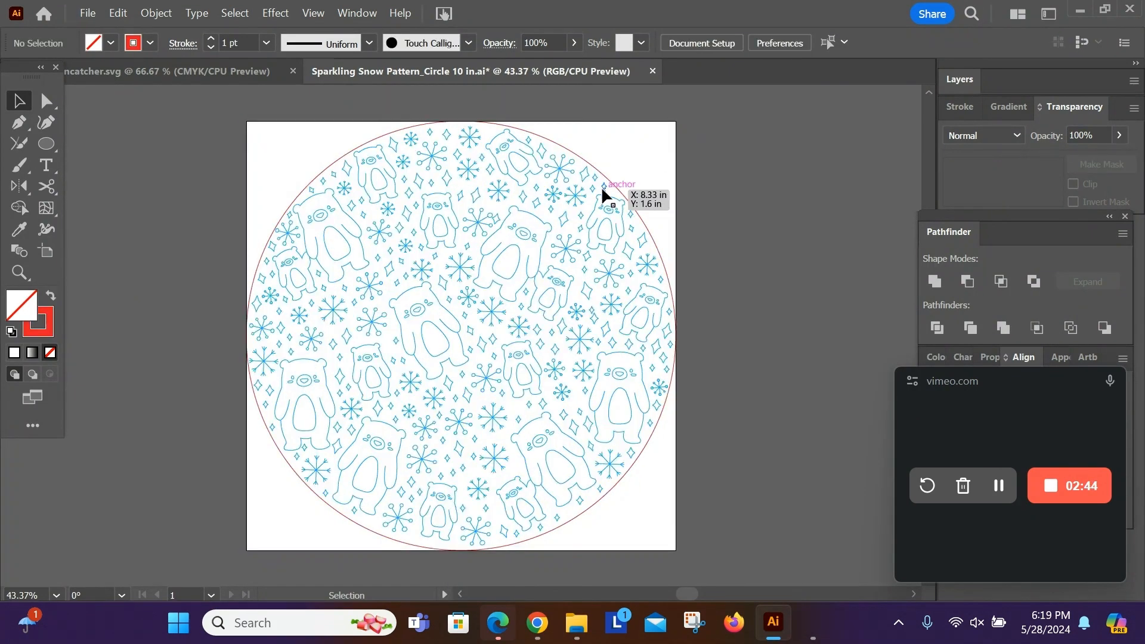
- Try ungrouping the pattern into separate elements and moving a snowflake outside the circle
click(605, 194)
right_click(606, 191)
click(693, 406)
click(604, 265)
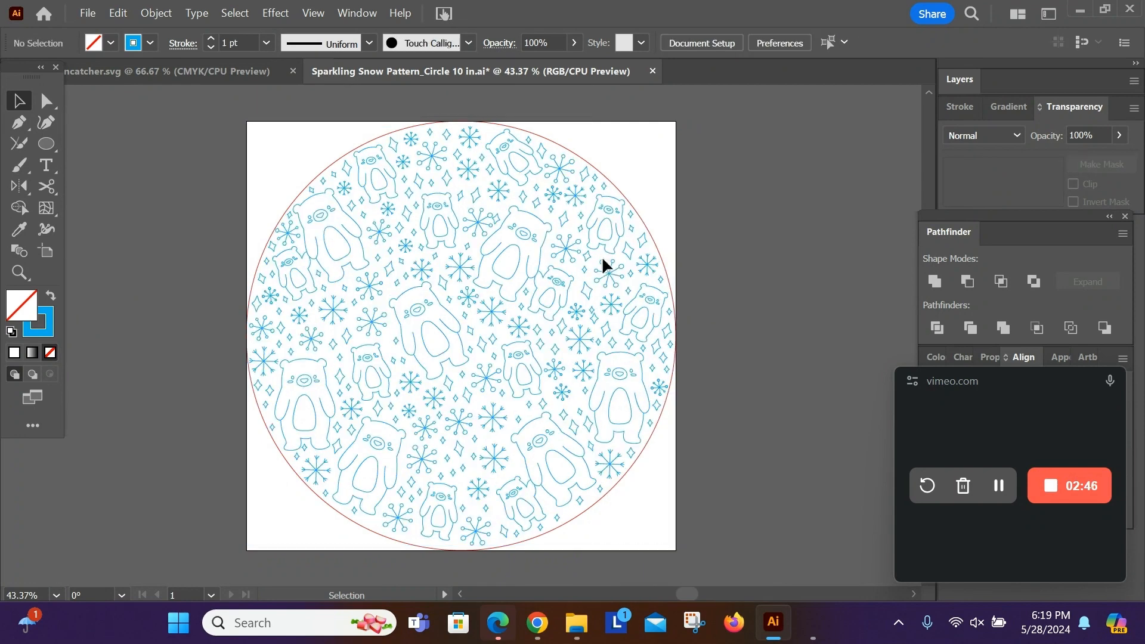
drag(573, 195, 647, 155)
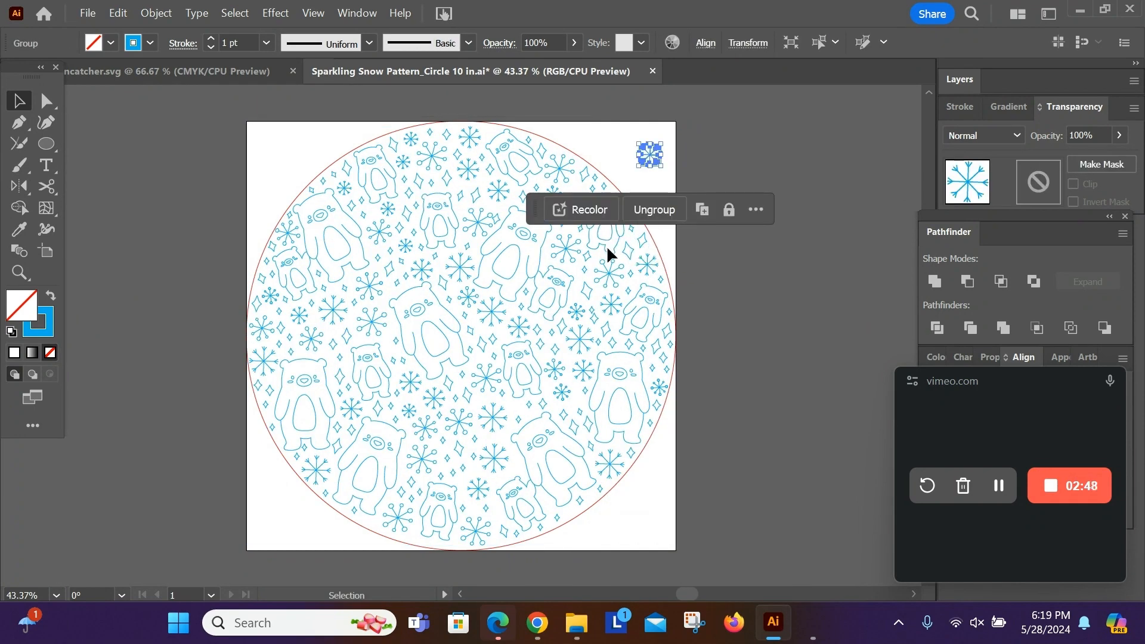
drag(624, 249, 676, 176)
click(760, 172)
- Undo the element moves and the pattern's ungrouping, and delete the red outer circle
key(ctrl+z)
key(ctrl+z)
key(ctrl+z)
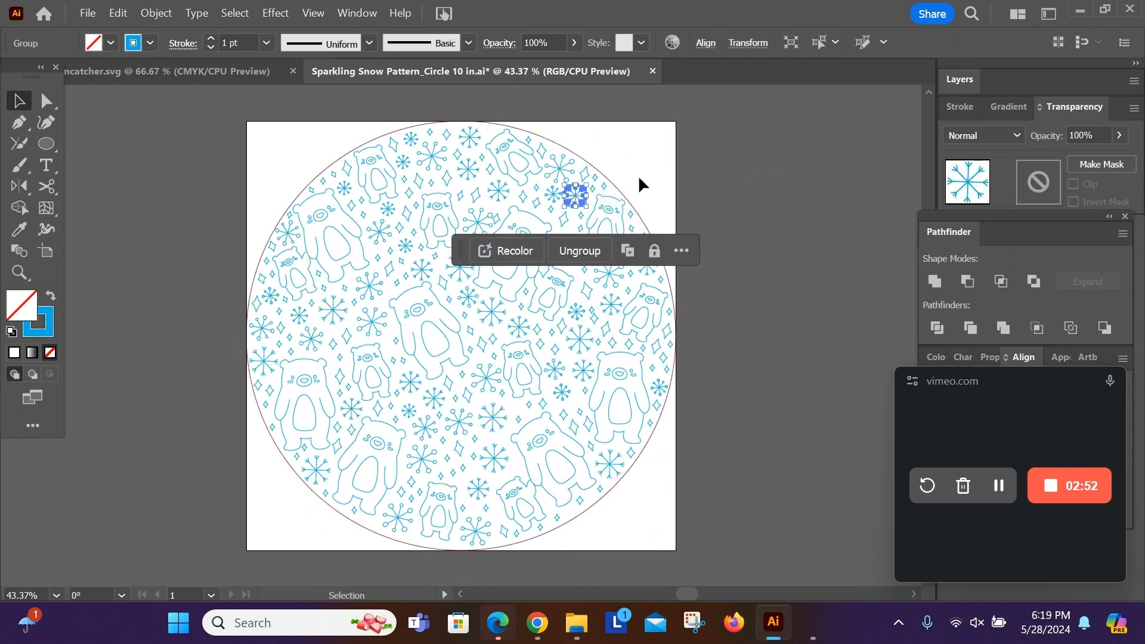
key(ctrl+z)
key(ctrl+z)
key(ctrl+z)
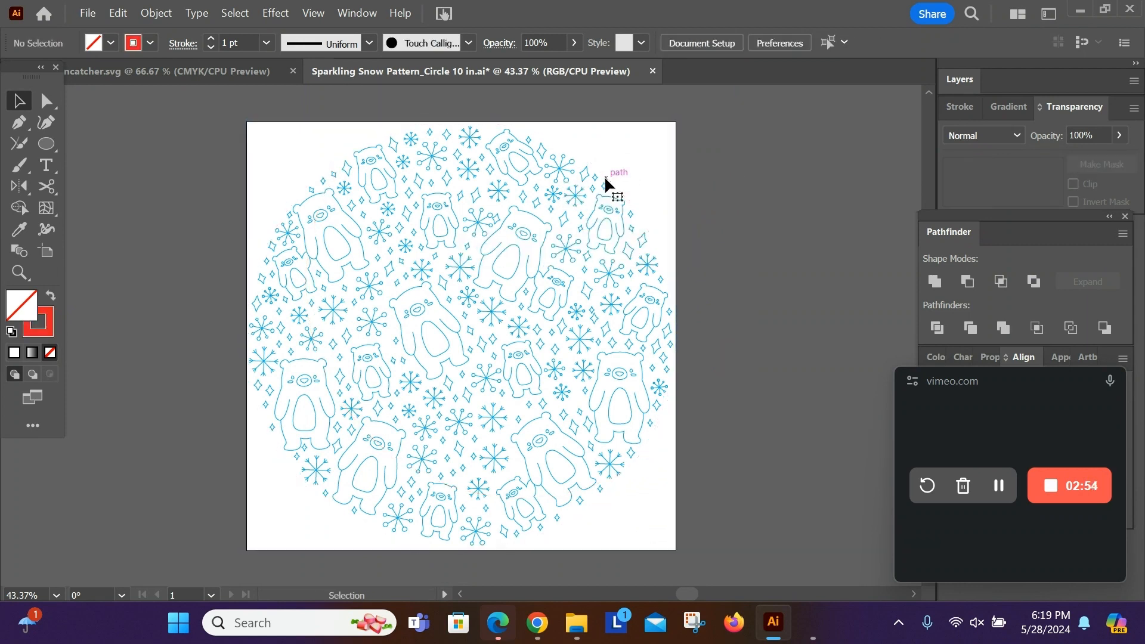
- Draw a hexagon over the pattern's upper-left area and resize it to 3 in wide by 2.5 in high with proportions unlinked
drag(46, 143, 120, 187)
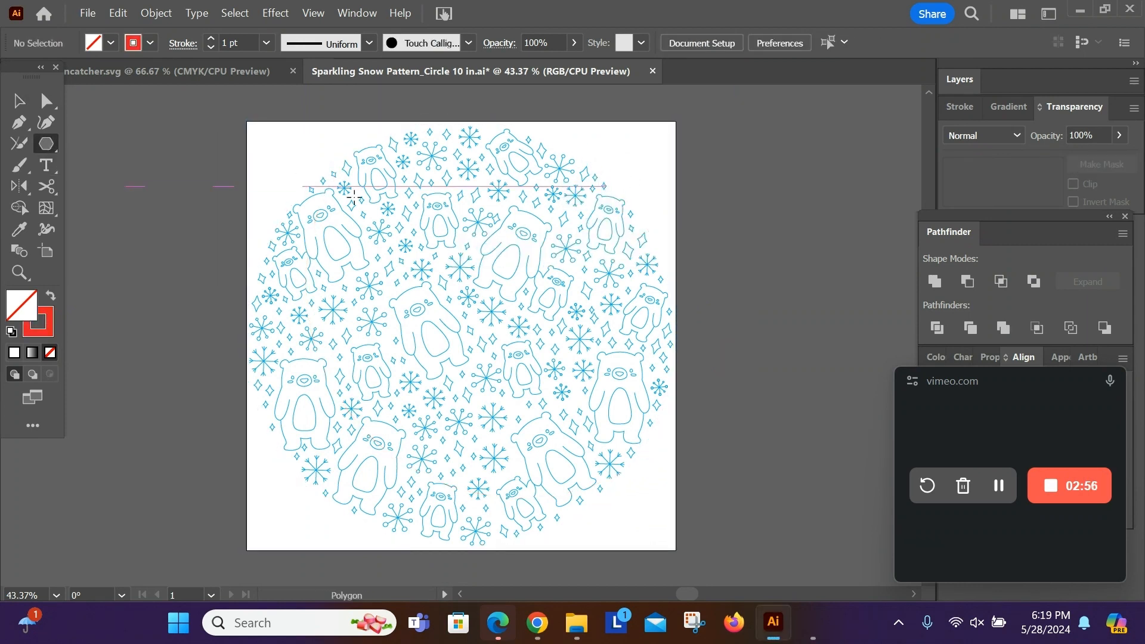
drag(336, 197, 377, 267)
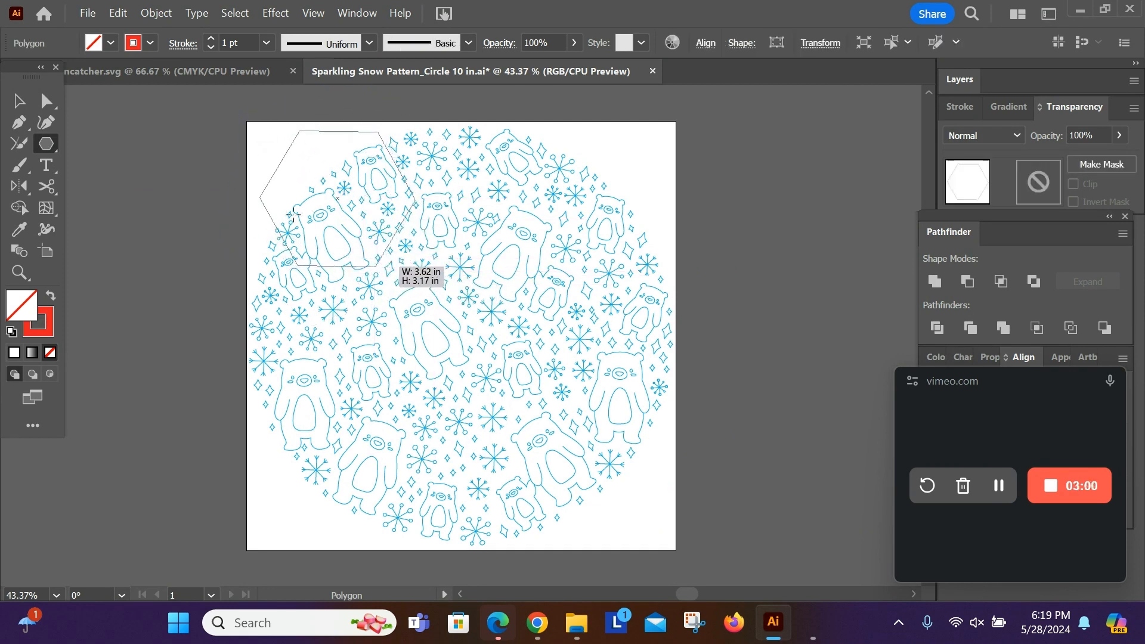
drag(1004, 241, 819, 132)
click(991, 234)
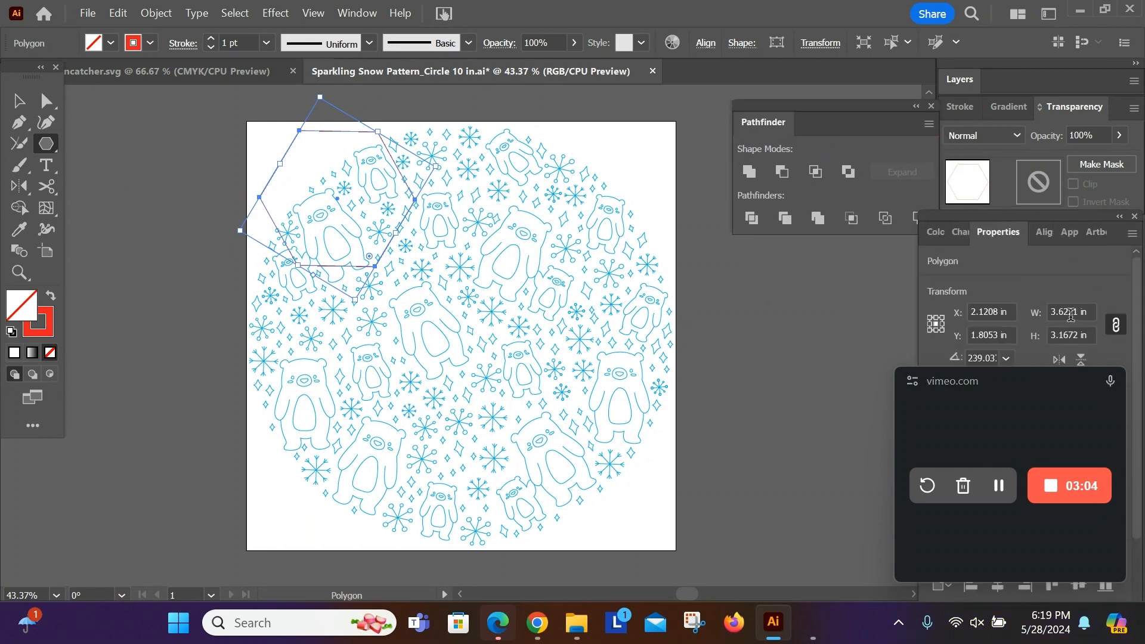
click(1070, 314)
double_click(1059, 335)
text(2.5)
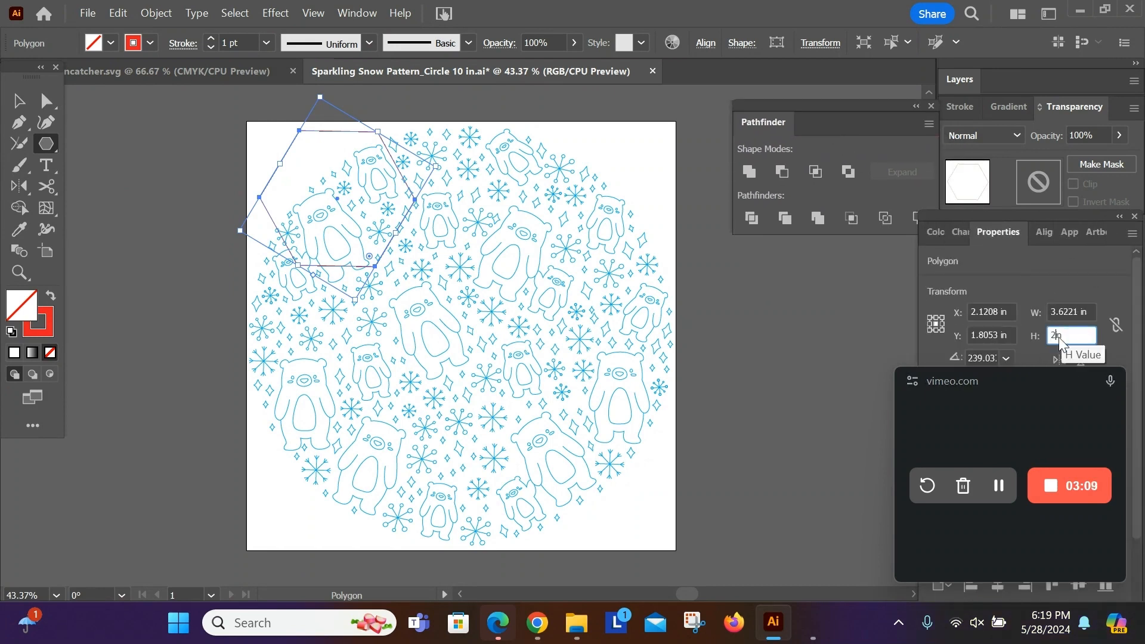
key(Return)
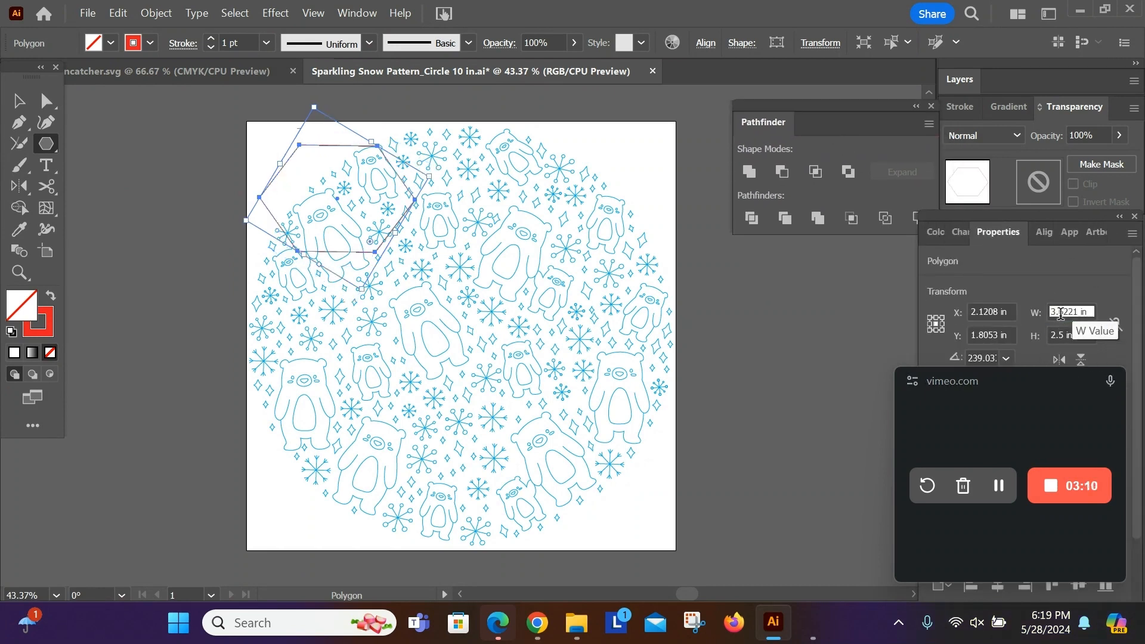
drag(1062, 313, 1134, 325)
key(Return)
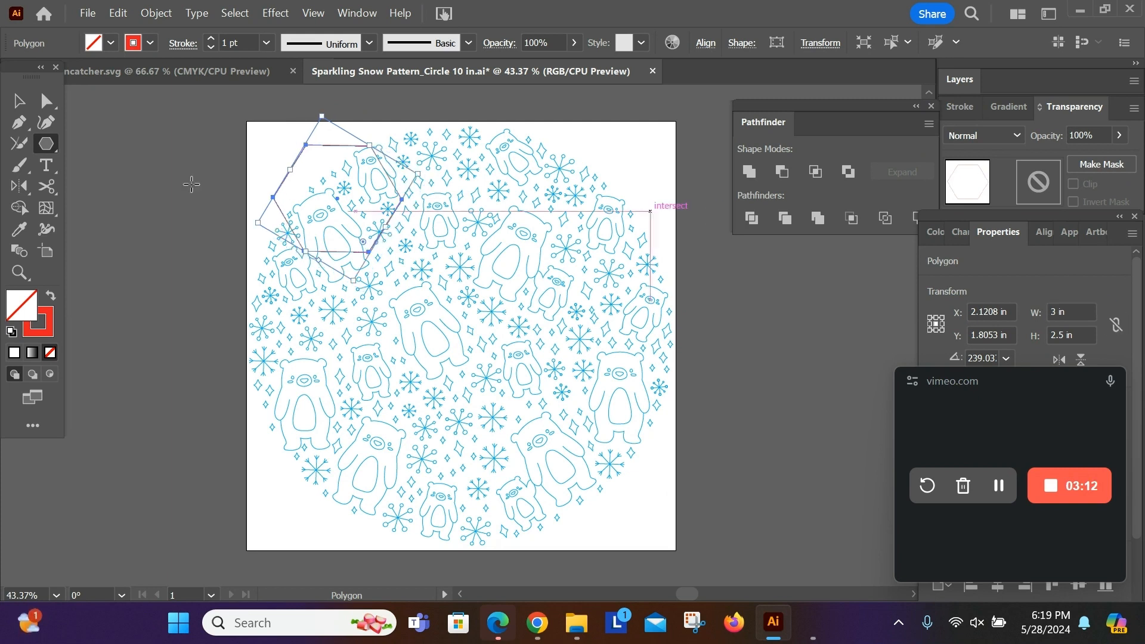
- Move the hexagon about 1.6 in right and 0.15 in up over the two small bears, and deselect it
click(19, 101)
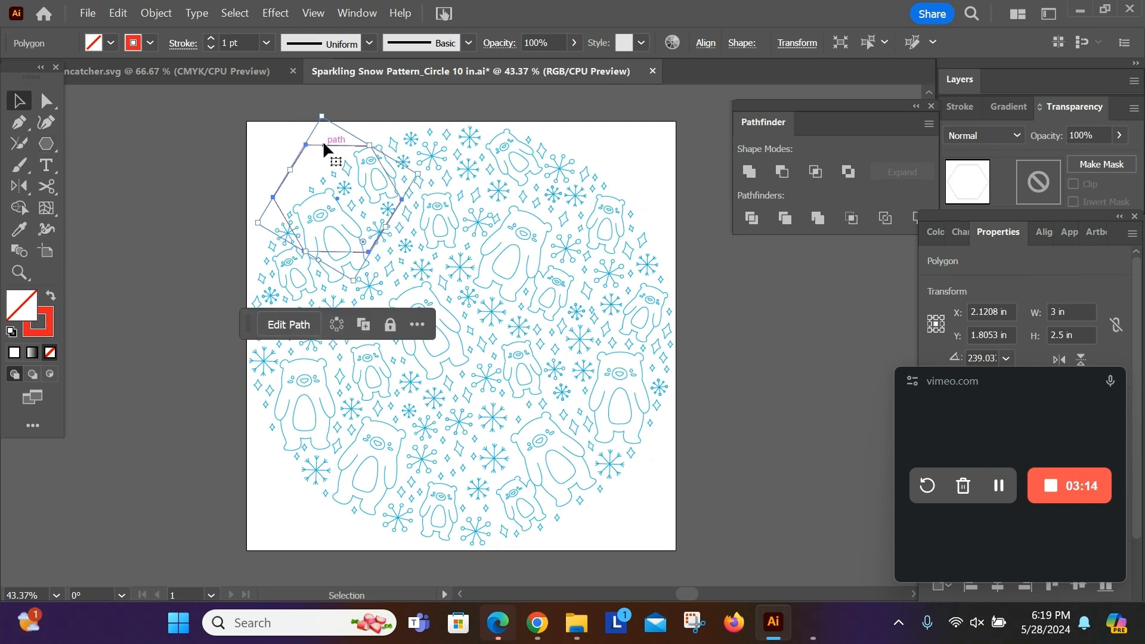
drag(325, 149, 392, 143)
click(107, 13)
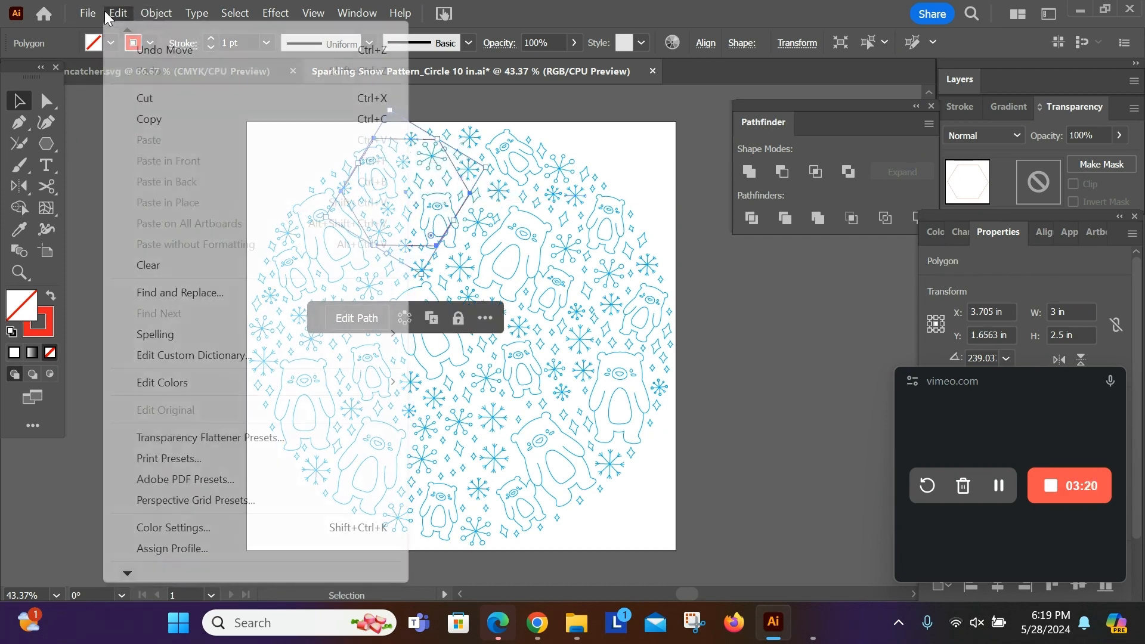
click(761, 312)
- Copy the hexagon and paste the duplicate in front of the original
click(415, 124)
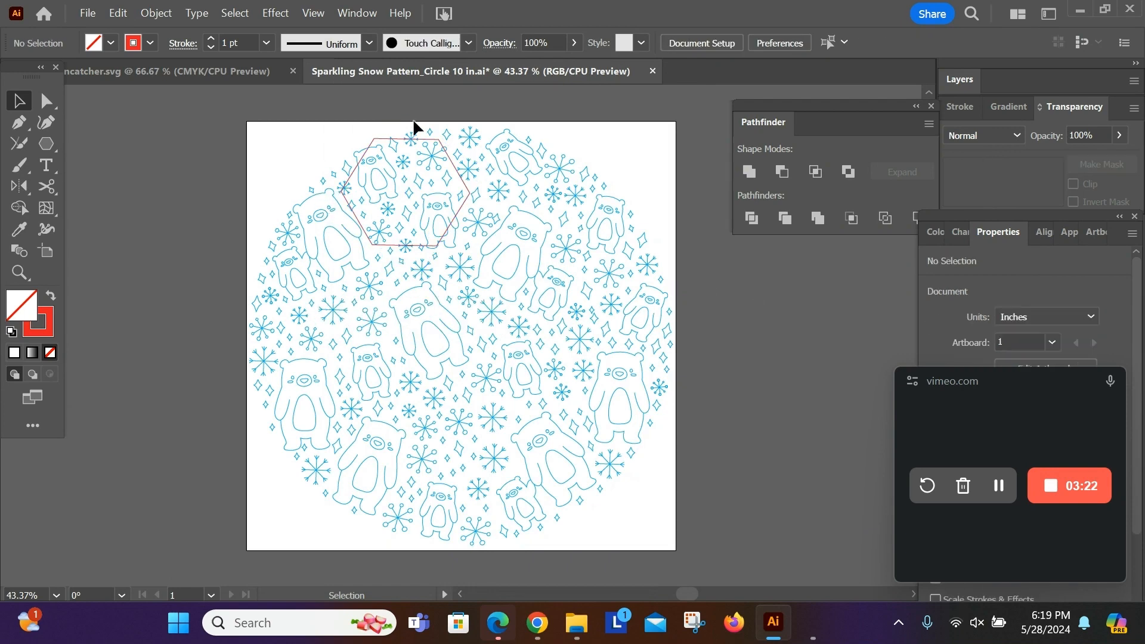
right_click(379, 146)
click(386, 80)
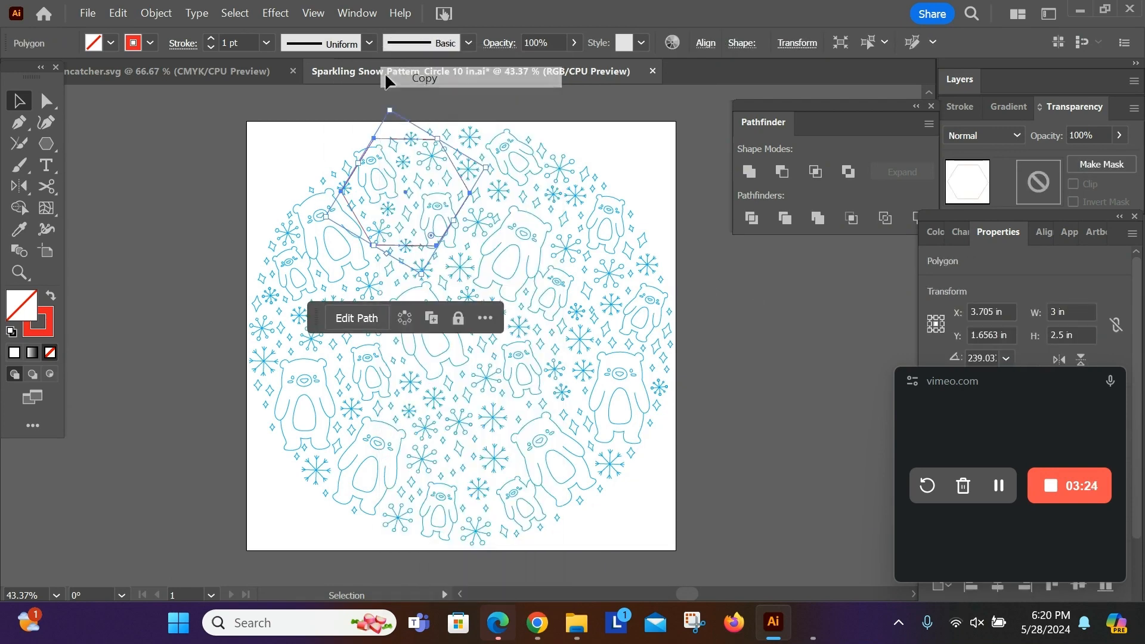
click(118, 12)
click(272, 160)
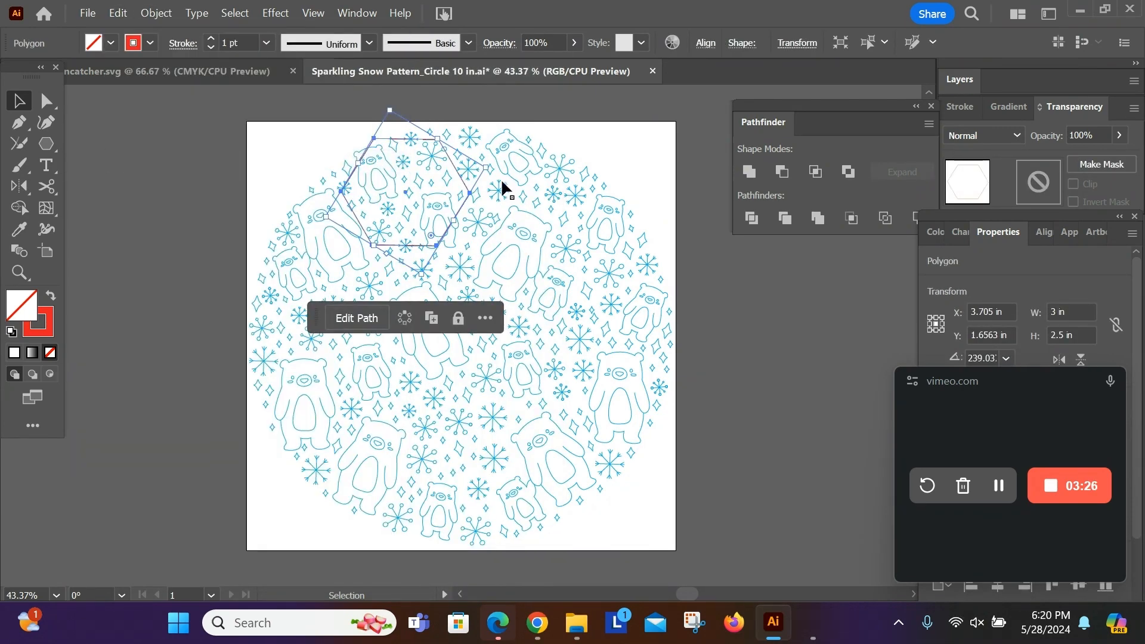
- Select the pattern together with the hexagon and apply the Outline pathfinder to split the paths where they cross
shift+click(539, 205)
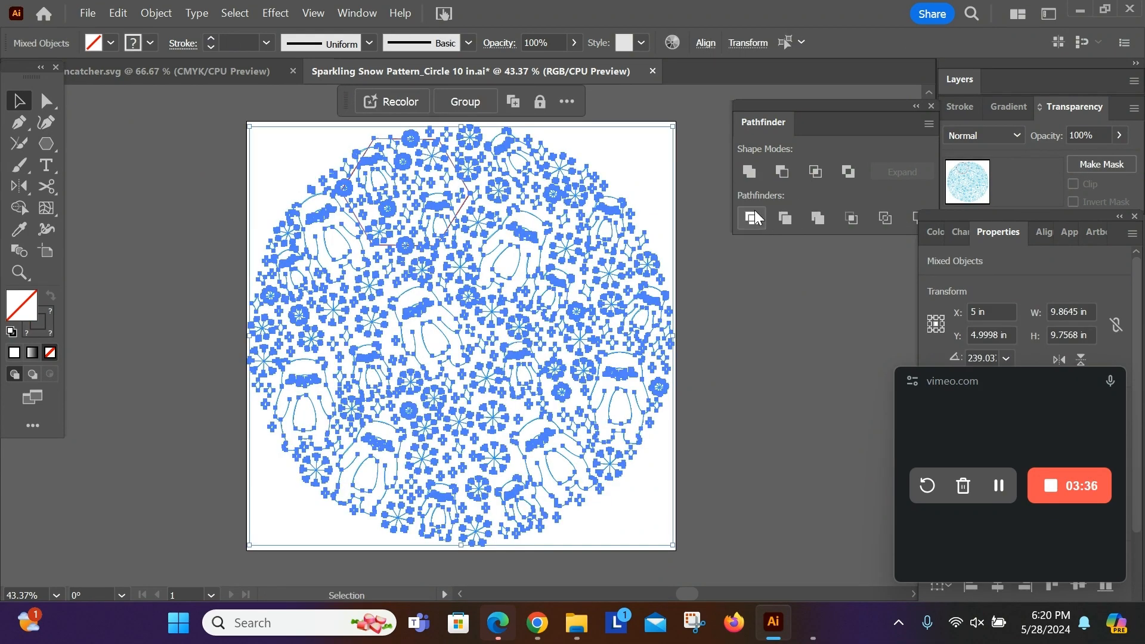
drag(838, 119, 816, 105)
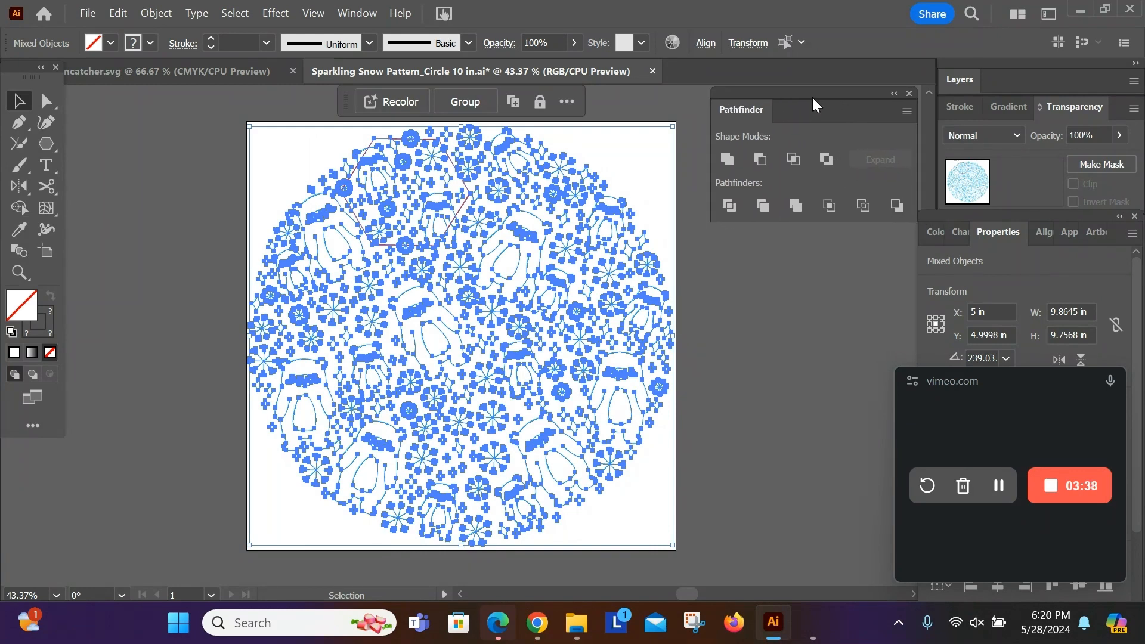
click(859, 206)
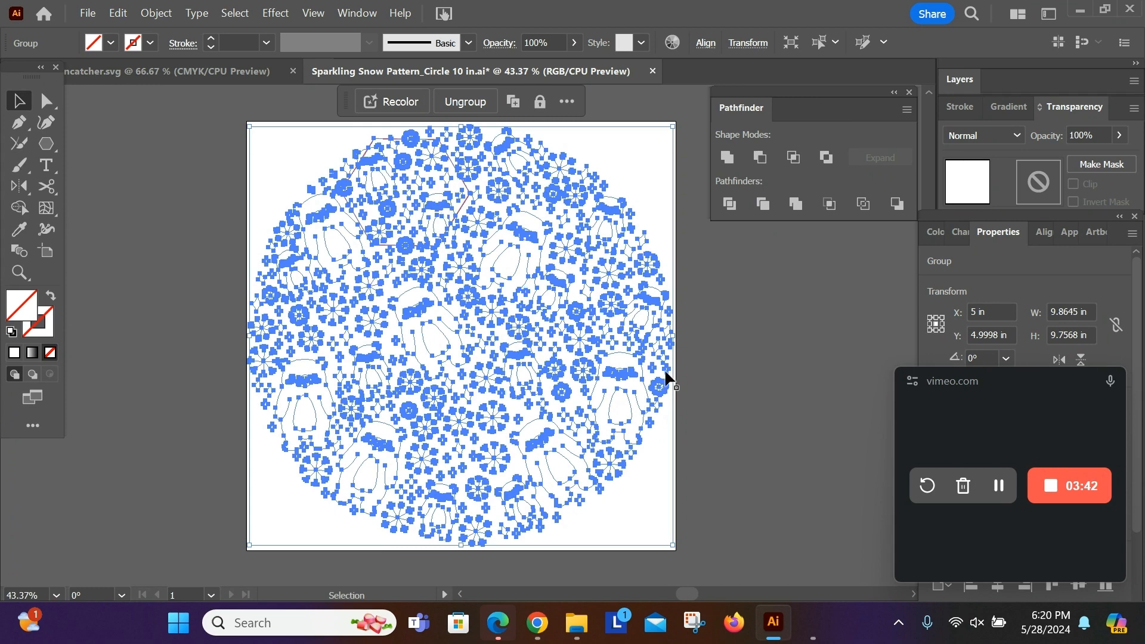
- Give the outlined artwork no fill and a blue 0DAEFF stroke
click(9, 355)
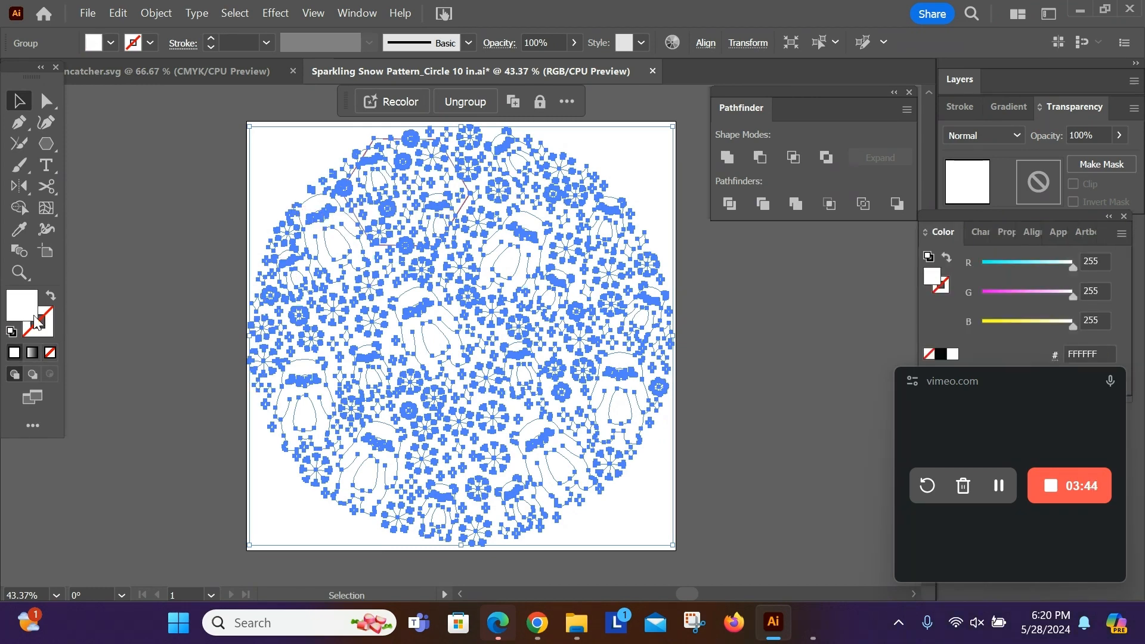
click(48, 297)
double_click(44, 331)
drag(496, 272, 554, 193)
click(614, 292)
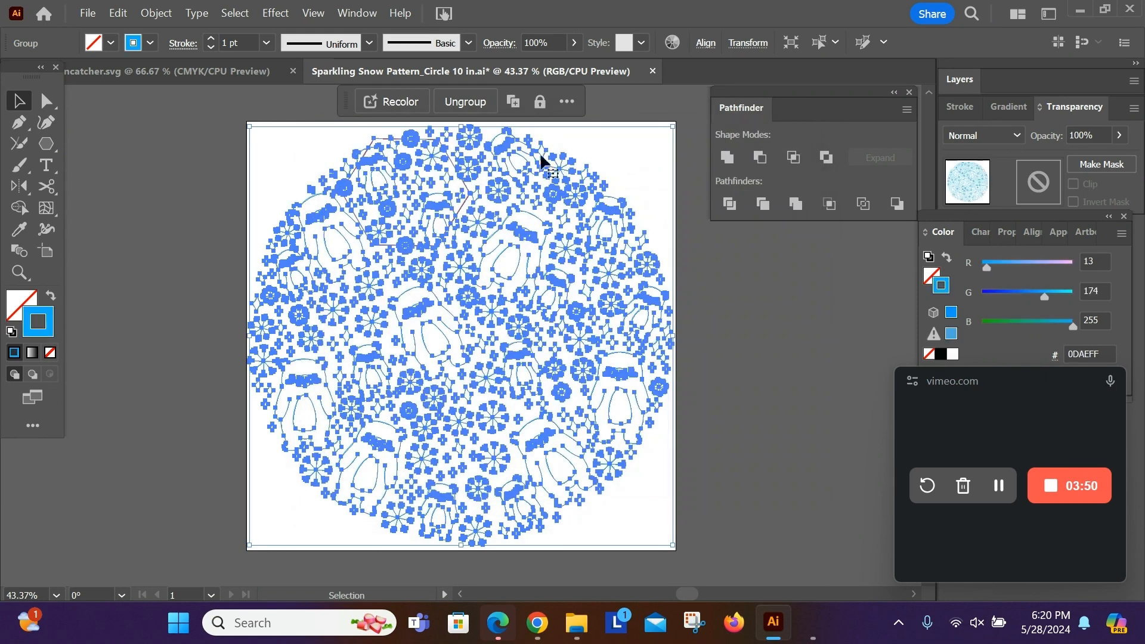
- Ungroup the outlined artwork into separate paths and clear the selection
right_click(518, 154)
click(575, 406)
click(615, 163)
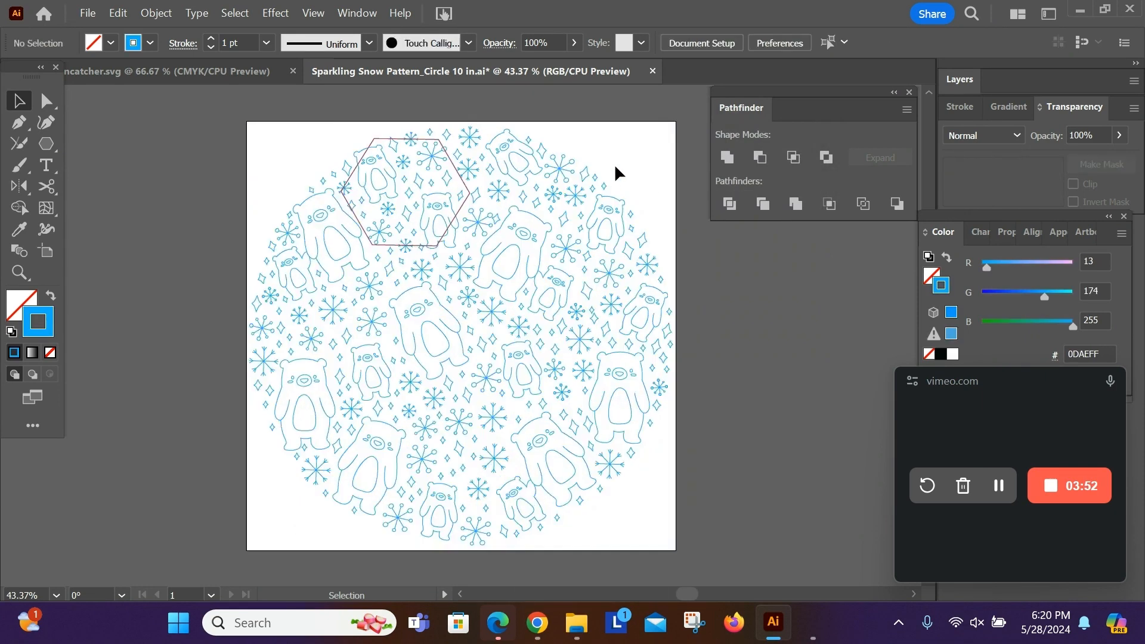
- Delete the pattern artwork lying well outside the hexagon on its right, lower and left sides
drag(491, 111, 692, 557)
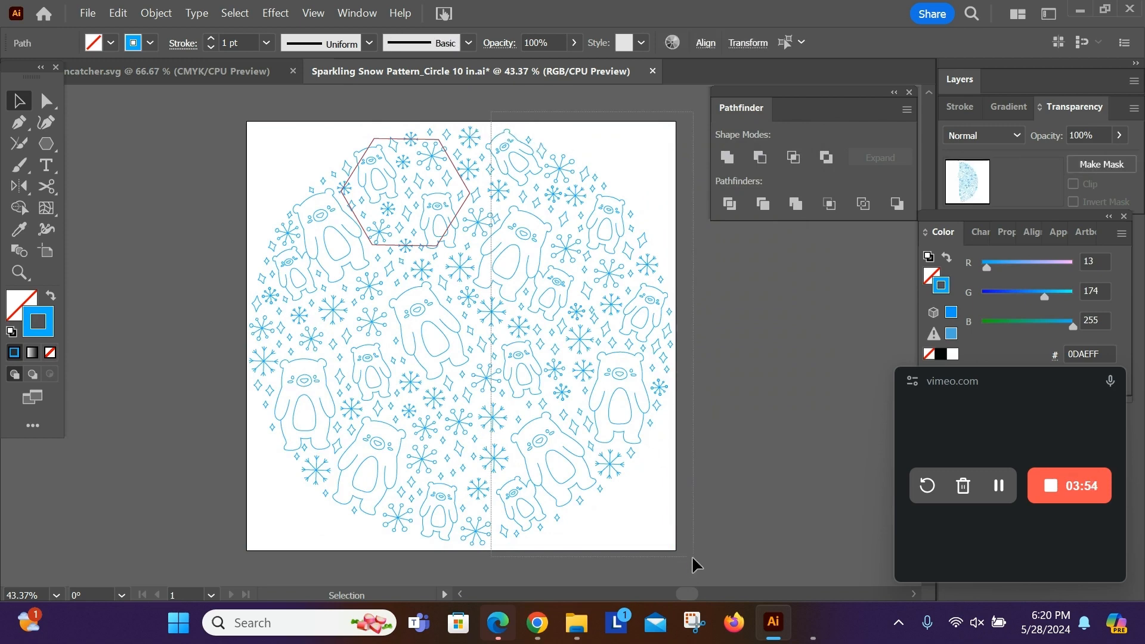
key(Delete)
drag(577, 571, 577, 570)
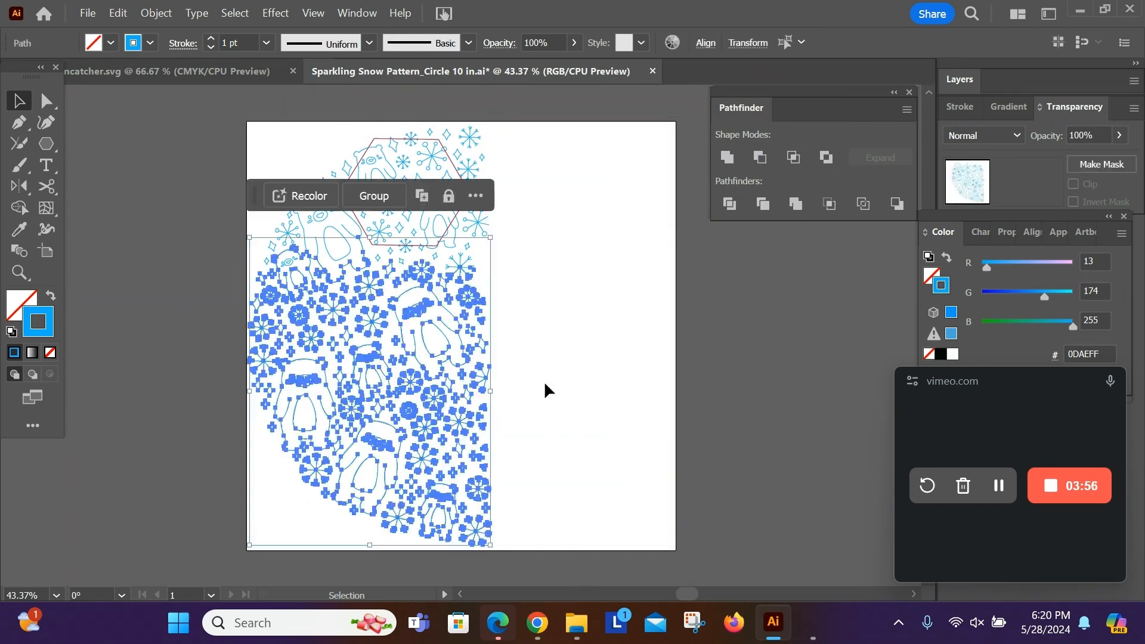
key(Delete)
drag(327, 316, 333, 317)
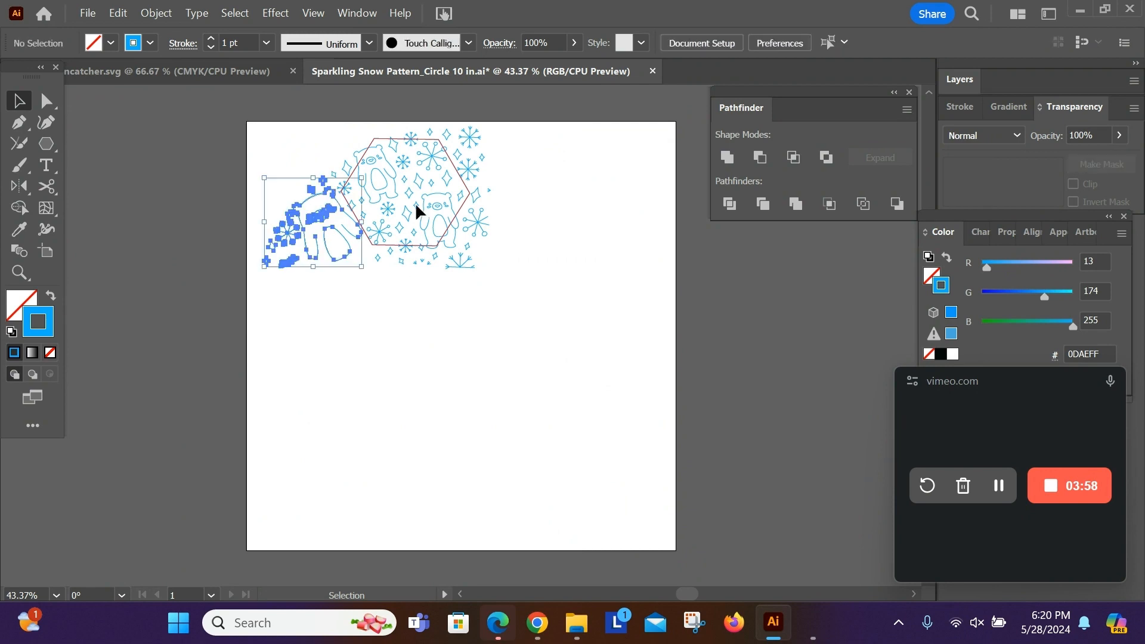
key(Delete)
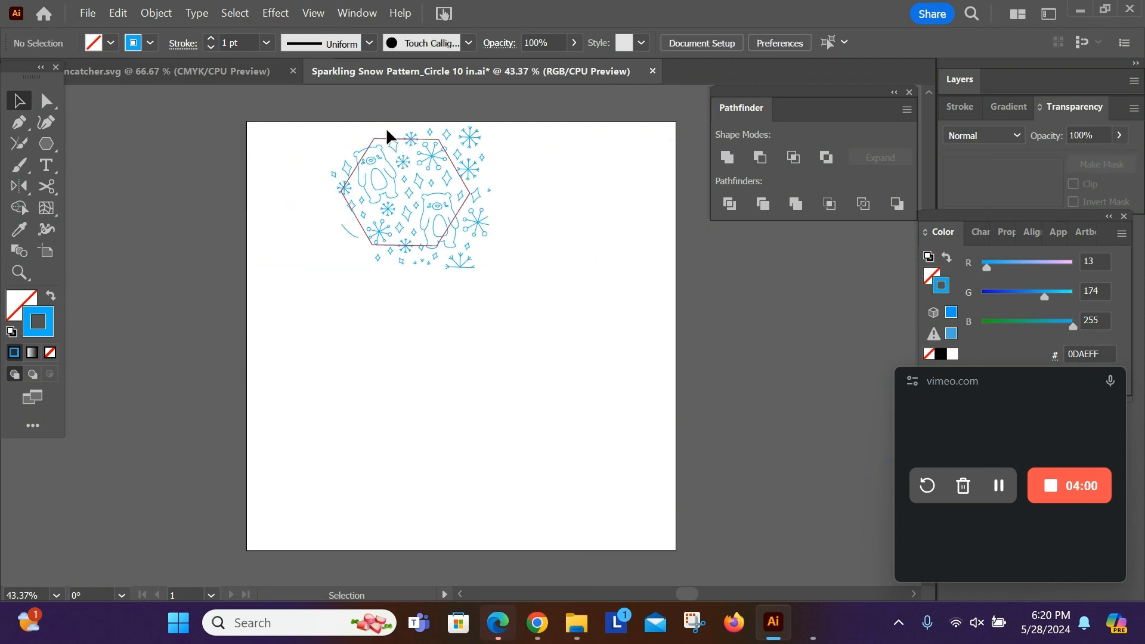
- Delete the stray curve outside the hexagon's lower-left edge and the artwork hanging below its bottom edge
scroll(388, 197, up, 3)
scroll(384, 222, left, 2)
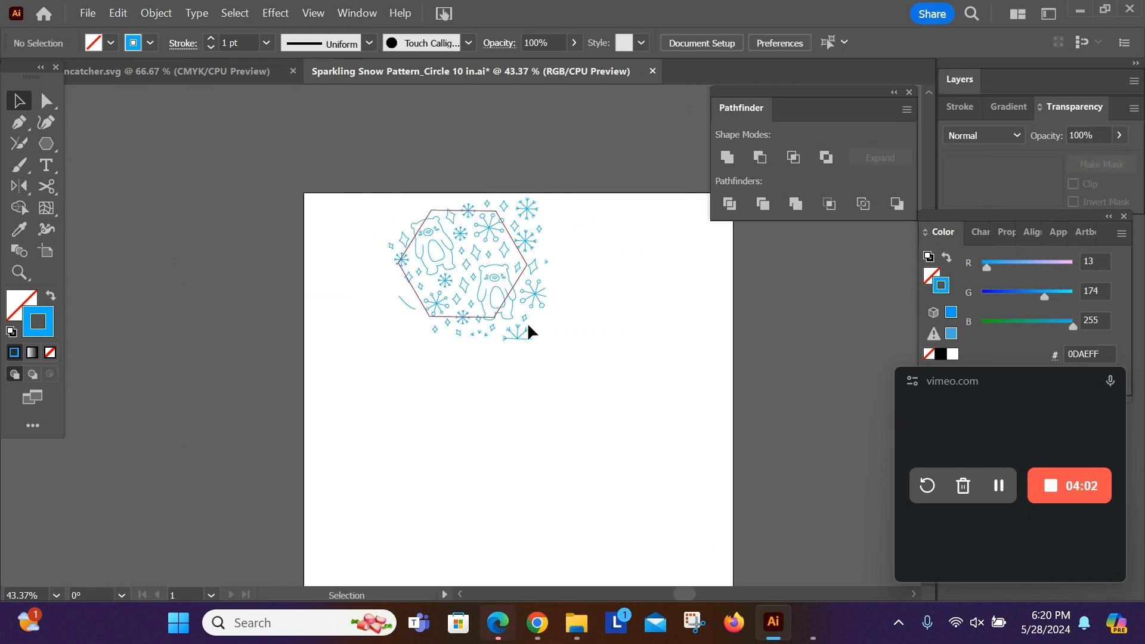
key(ctrl+1)
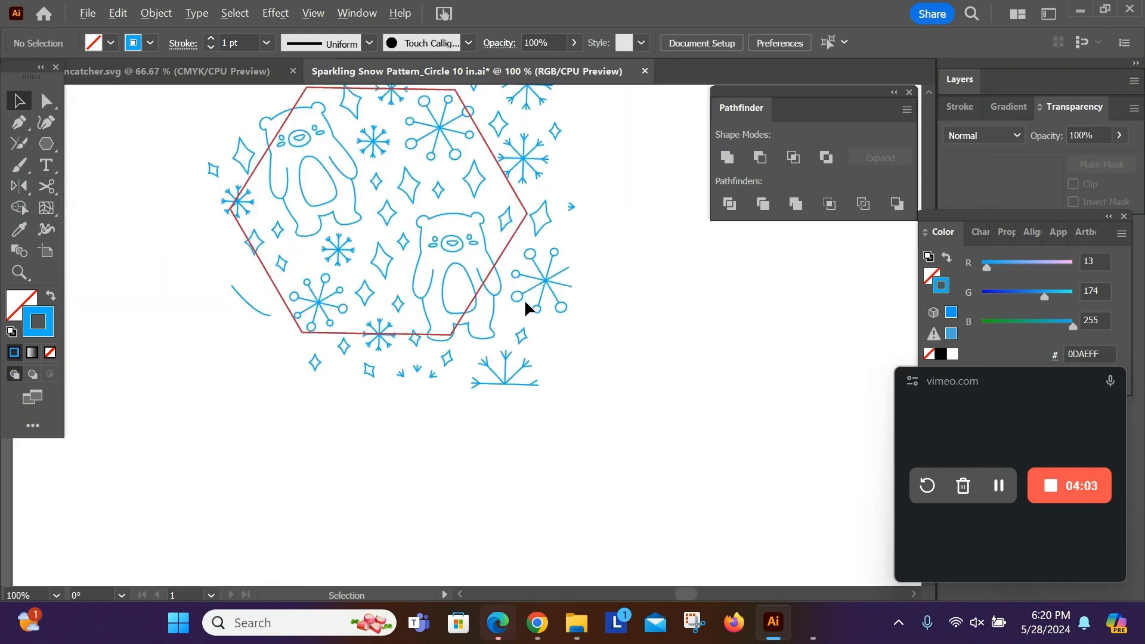
click(264, 315)
key(Delete)
drag(587, 448, 586, 446)
key(Delete)
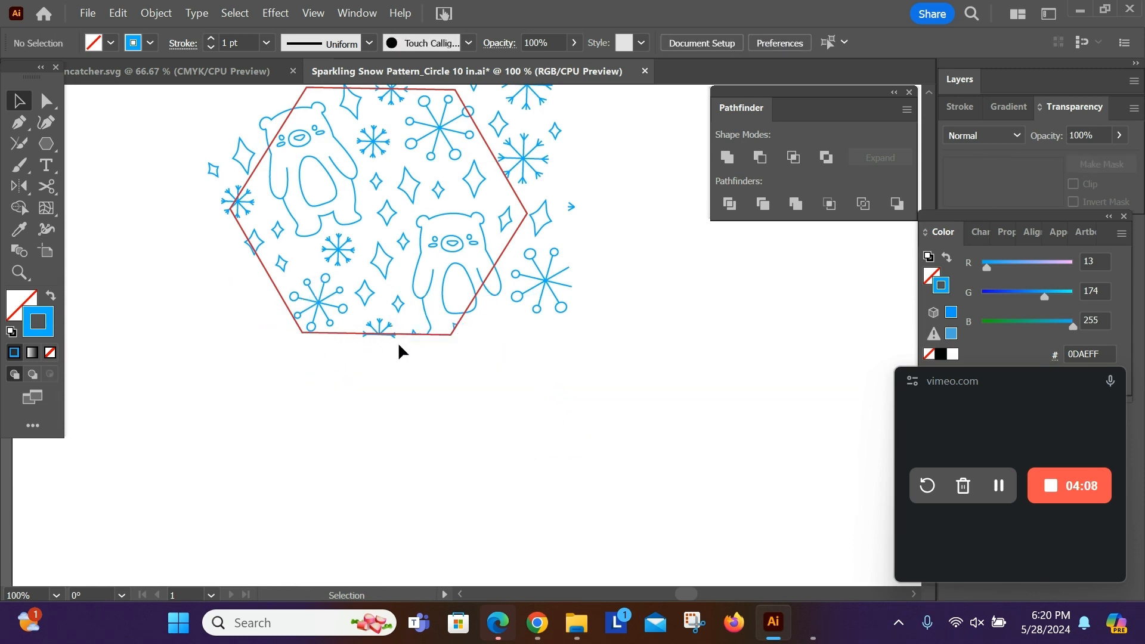
- Remove the snowflake pieces that stick out below the hexagon's bottom edge
scroll(392, 303, up, 5)
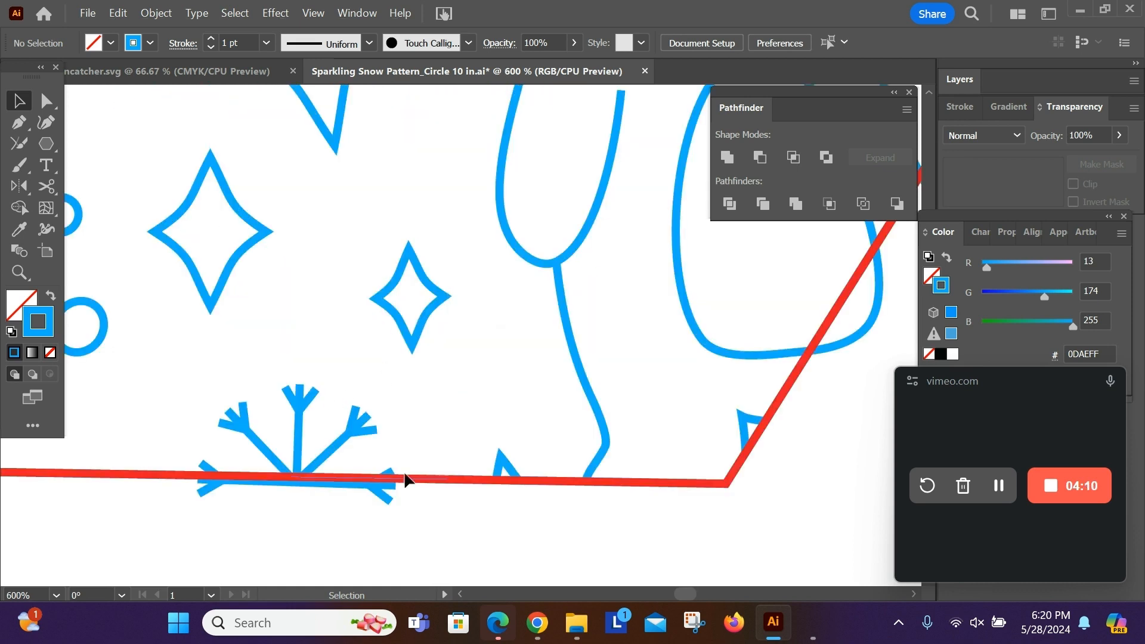
drag(183, 479, 184, 479)
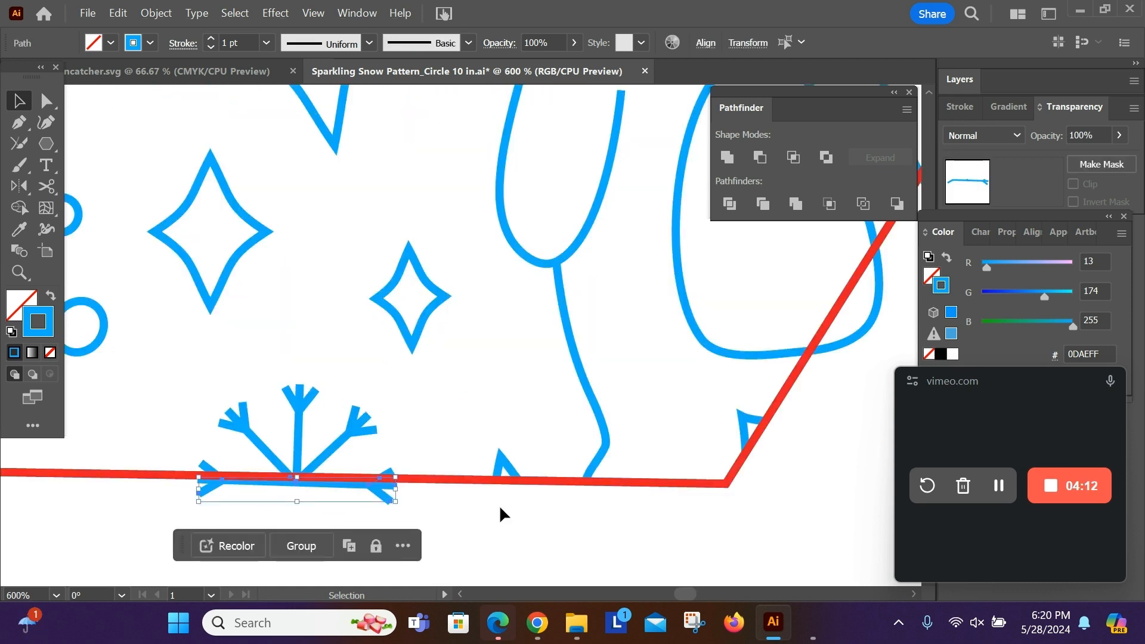
key(Delete)
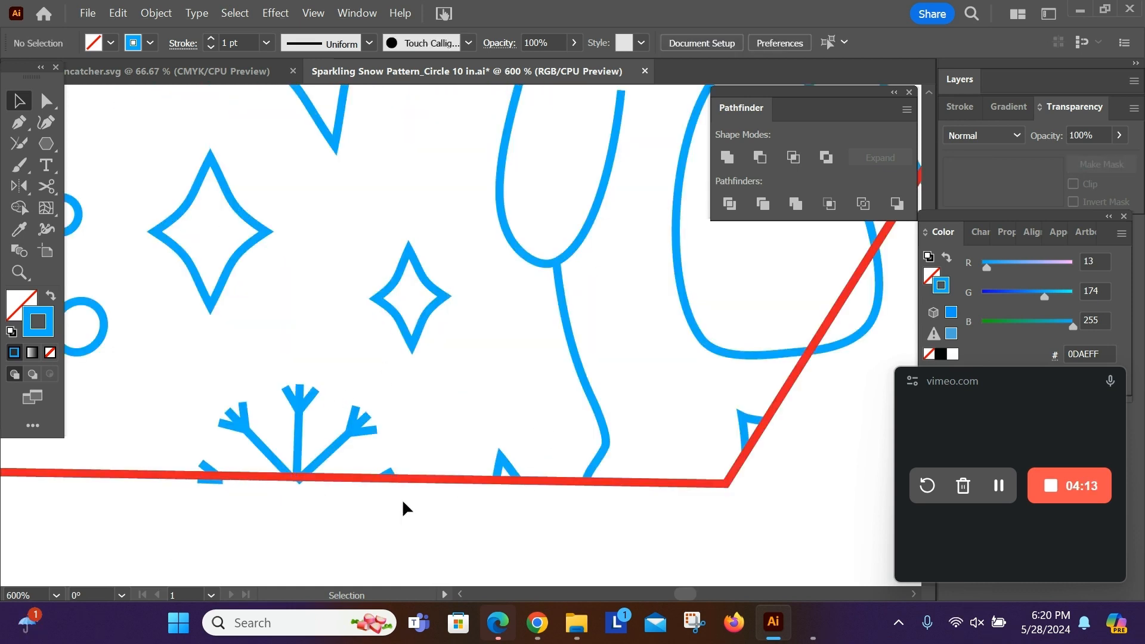
click(209, 480)
key(Delete)
- Send the red hexagon to the back, behind the blue outlined paths
scroll(427, 453, down, 3)
click(464, 458)
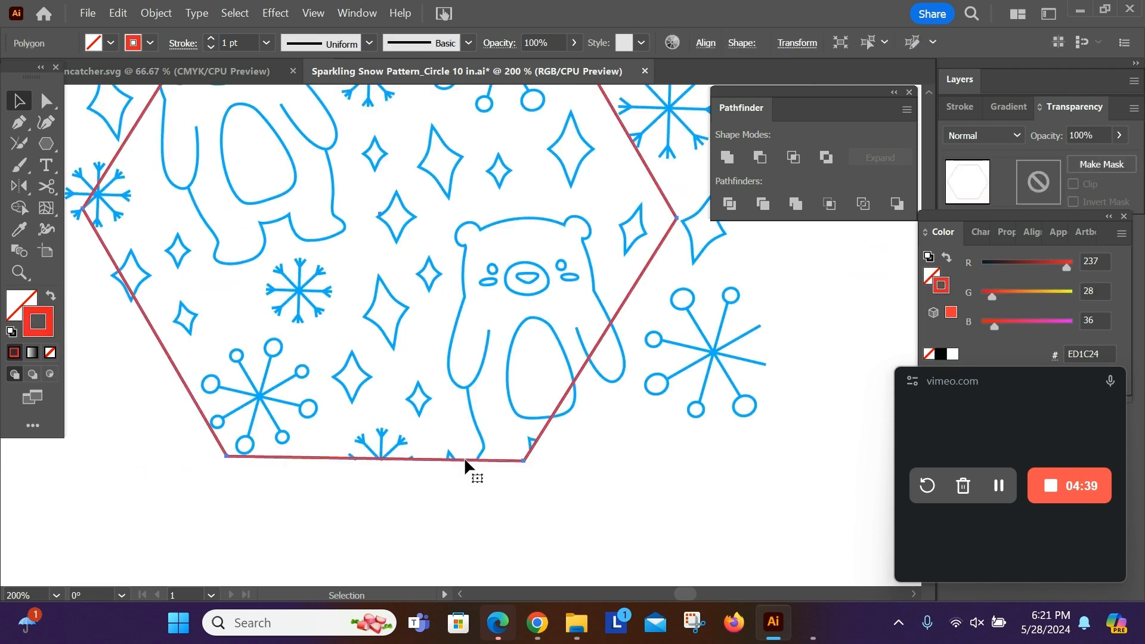
right_click(464, 458)
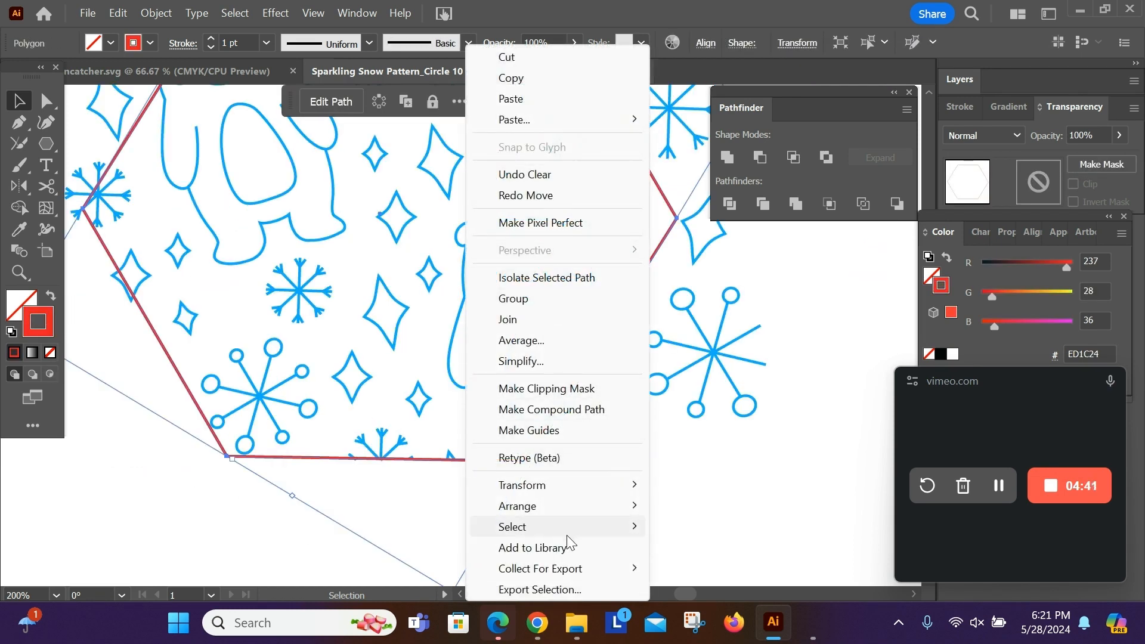
mouse_move(646, 513)
click(779, 569)
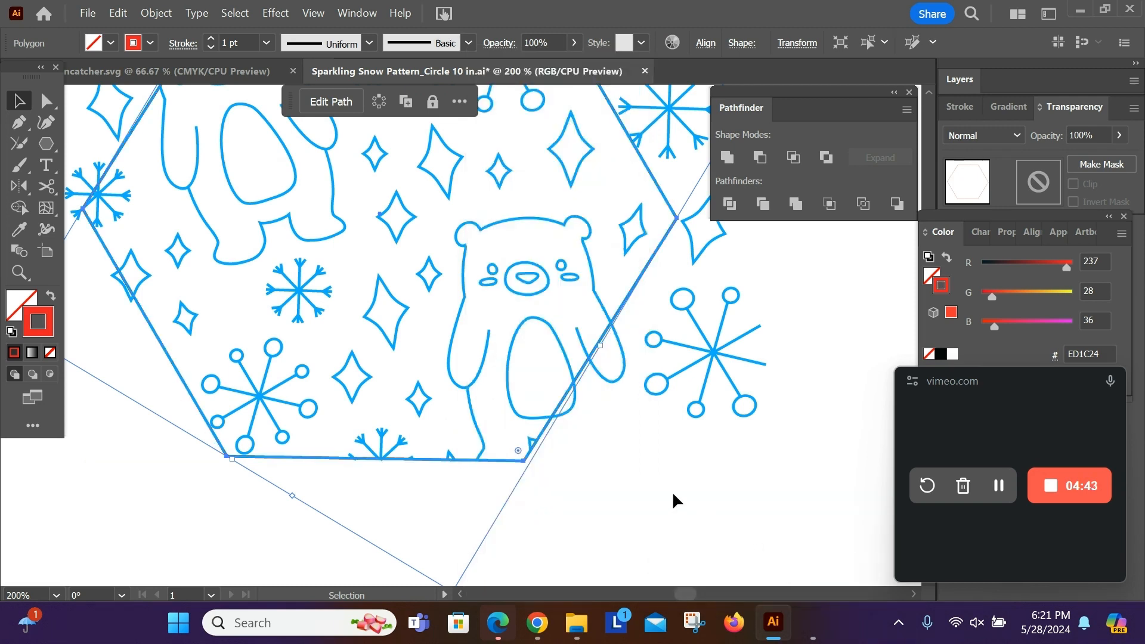
- Delete the blue outline segments covering the red hexagon along its bottom edge
click(467, 472)
click(484, 461)
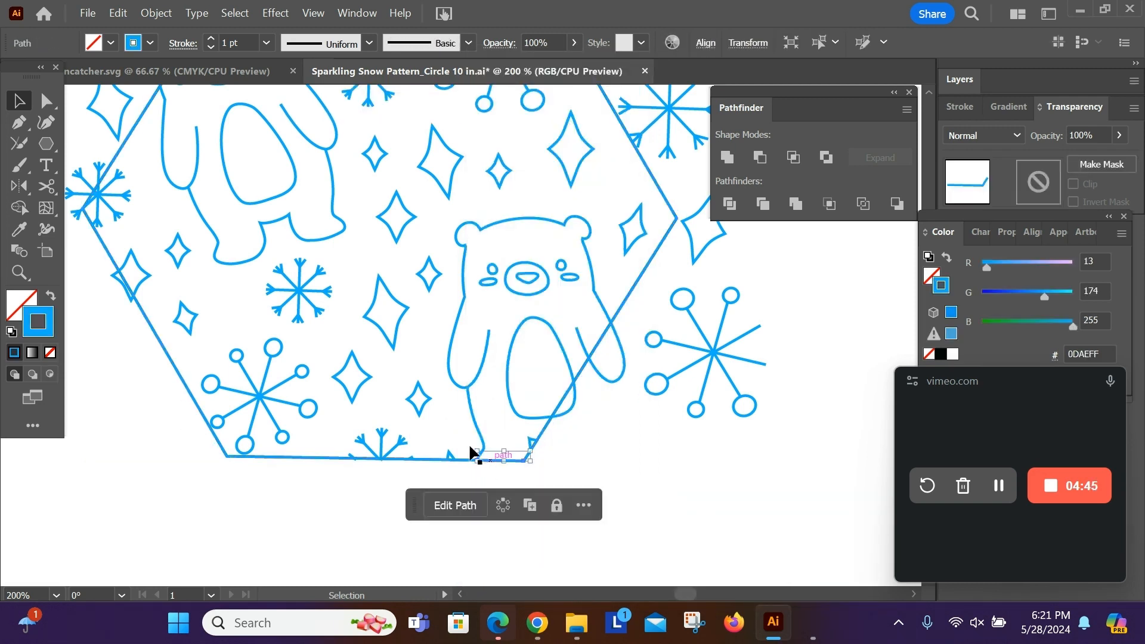
key(Delete)
click(452, 459)
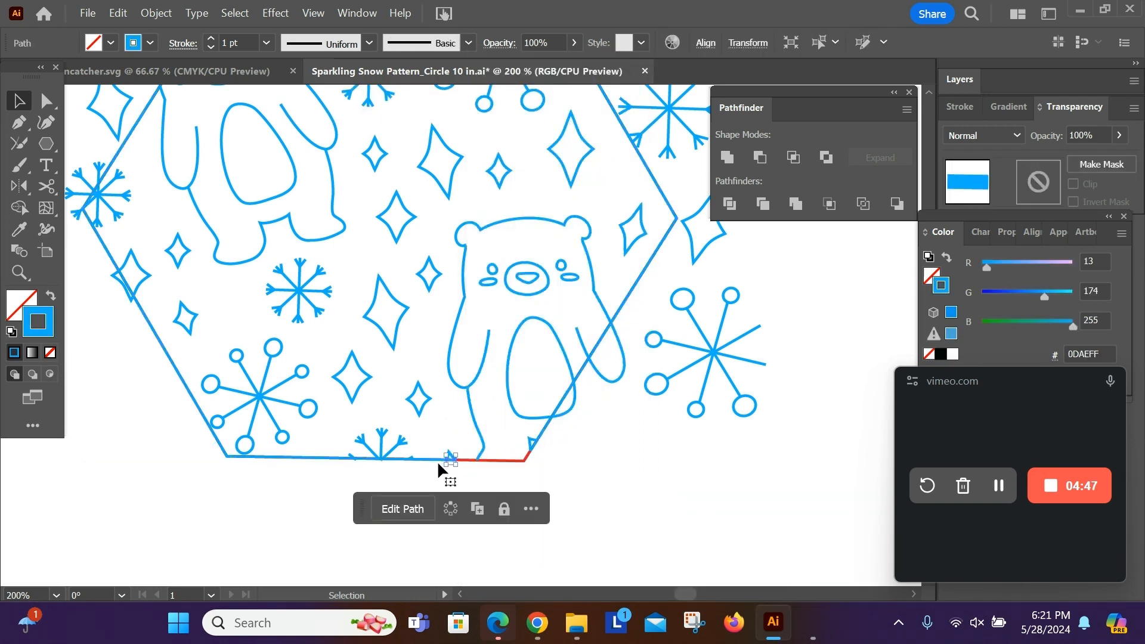
key(Delete)
click(433, 460)
key(Delete)
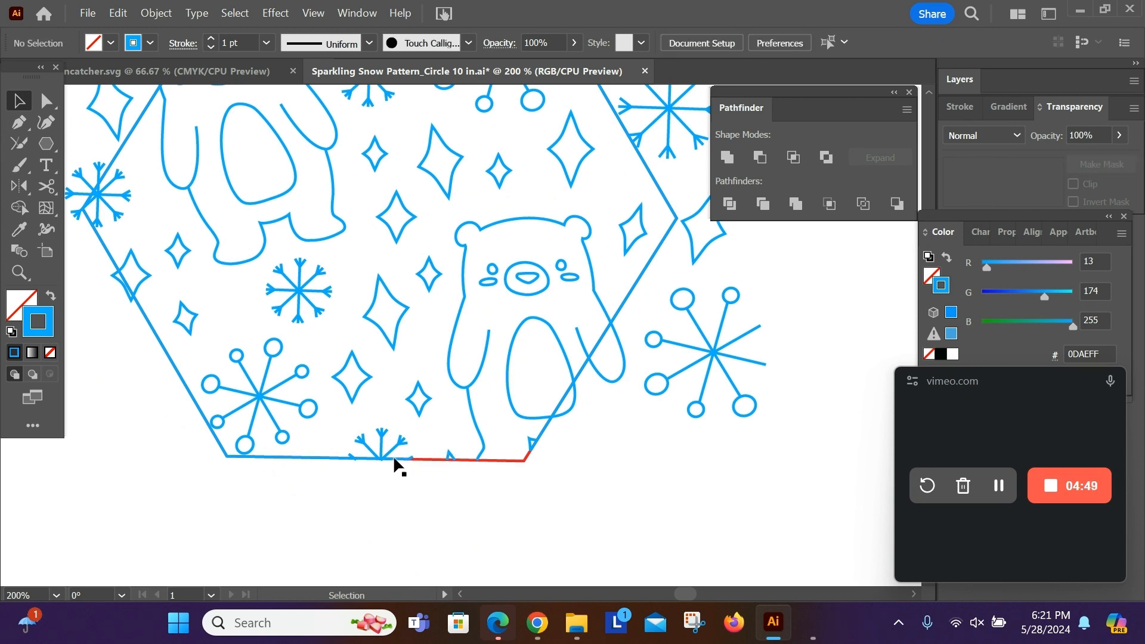
click(398, 457)
key(Delete)
click(366, 457)
key(Delete)
click(284, 456)
key(Delete)
- Delete the blue outline segments along the hexagon's lower-left edge, including the star tip outside it
click(121, 291)
click(126, 295)
key(Delete)
click(106, 244)
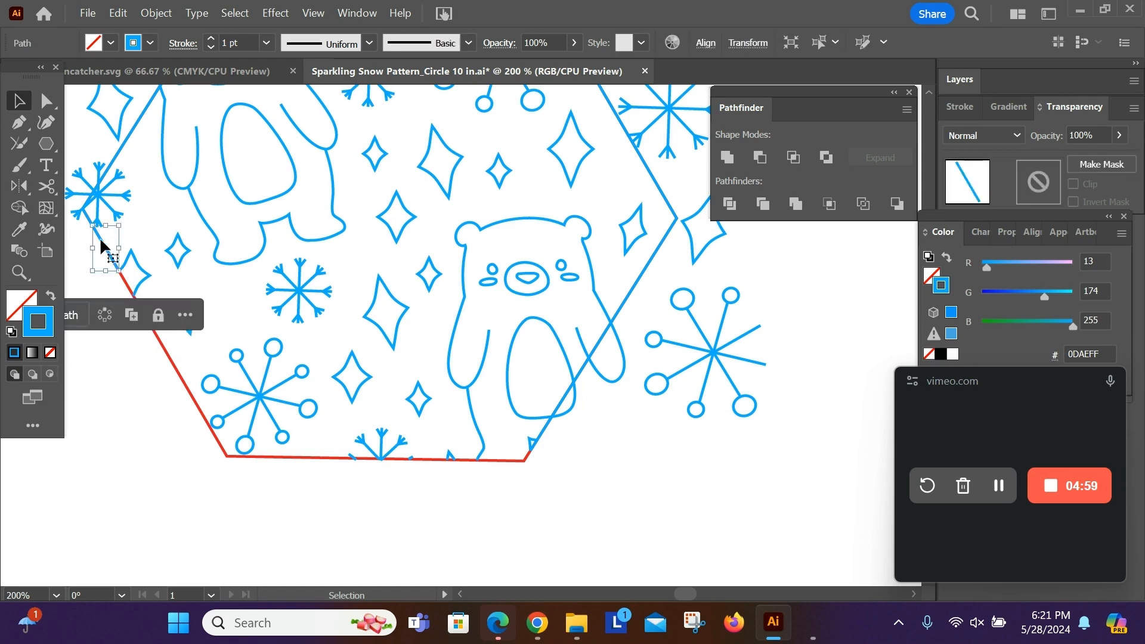
key(Delete)
drag(78, 225, 64, 211)
key(Delete)
- Delete the stars outside the upper-left edge and the outer snowflake arms near the hexagon's left corner
scroll(74, 227, up, 2)
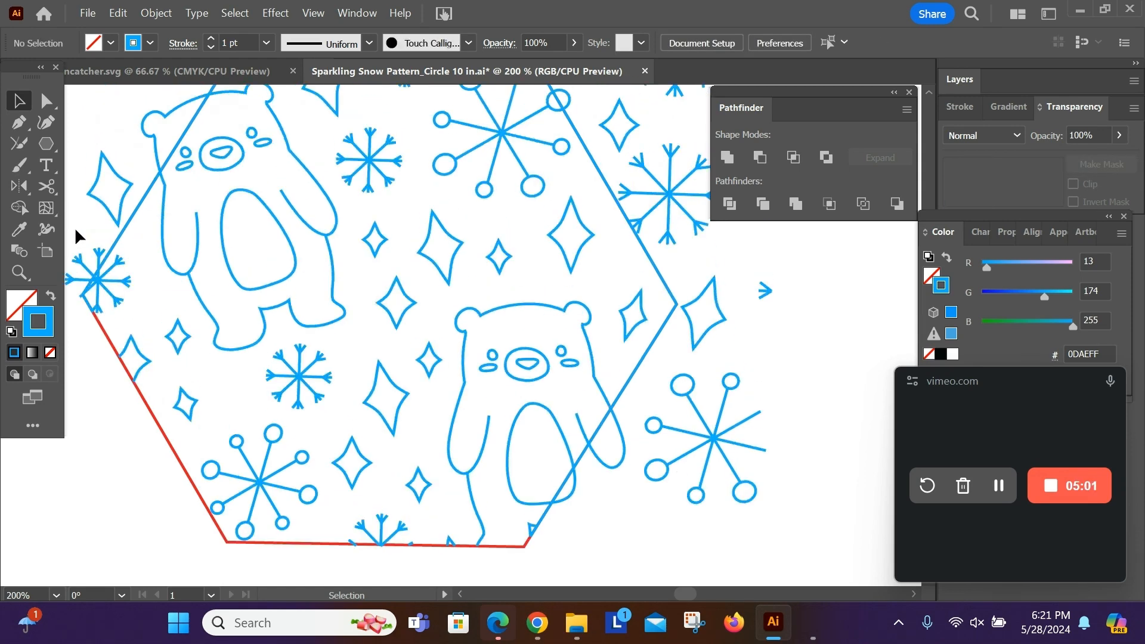
scroll(137, 291, left, 1)
scroll(137, 291, left, 2)
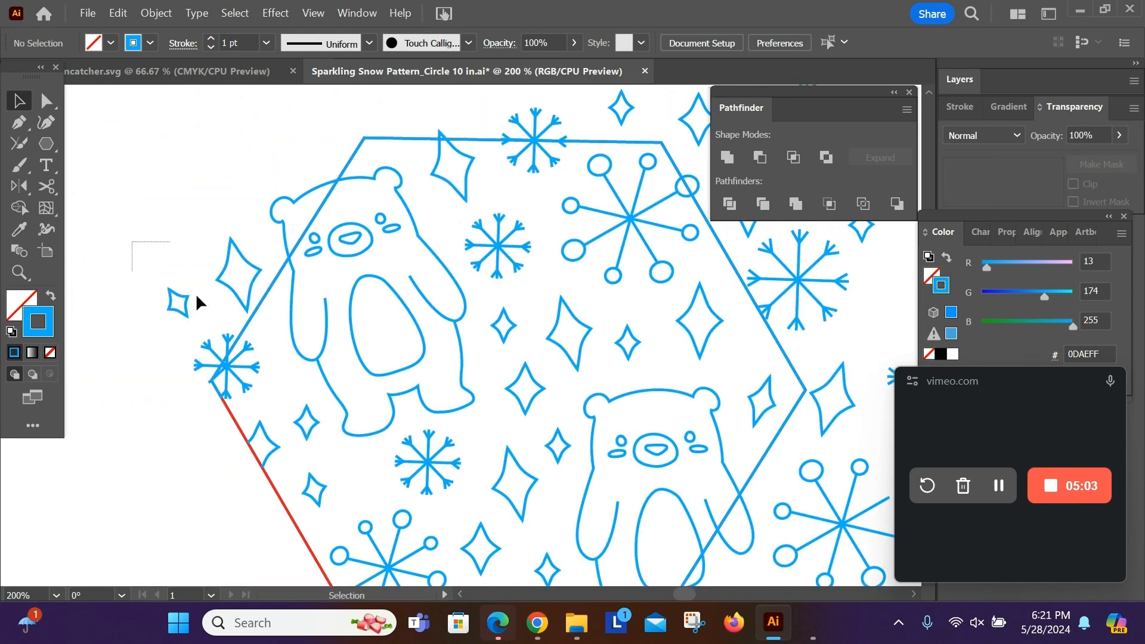
drag(231, 339, 207, 367)
key(Delete)
key(Delete)
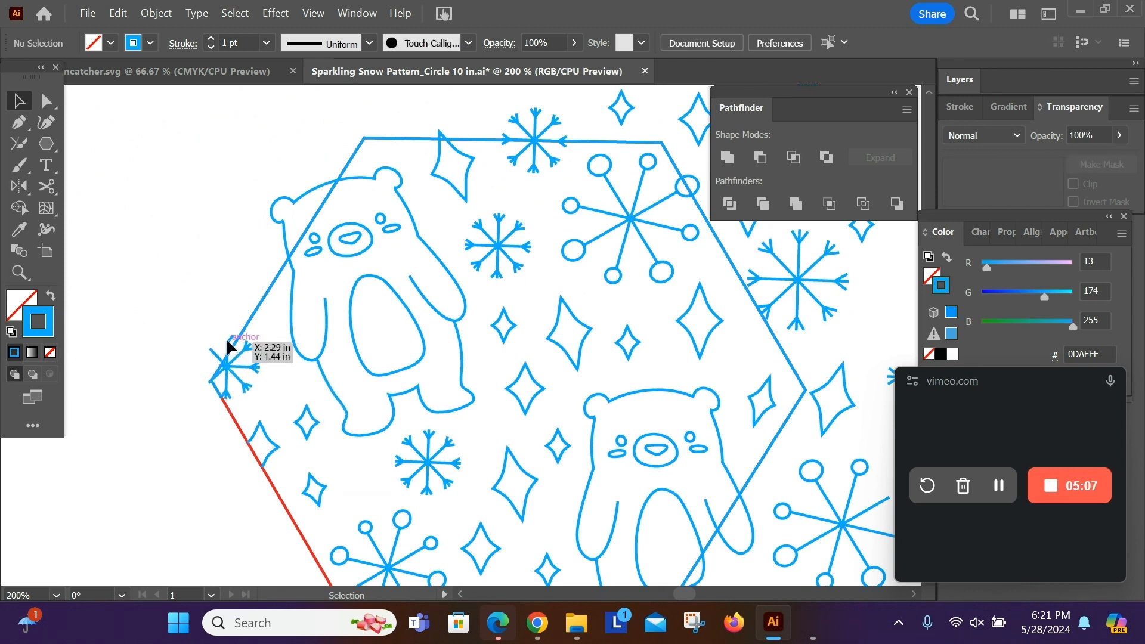
- Delete the leftover snowflake bits and blue outline segments on the upper-left edge between the left corner and the bear
click(228, 342)
key(Delete)
click(216, 353)
key(Delete)
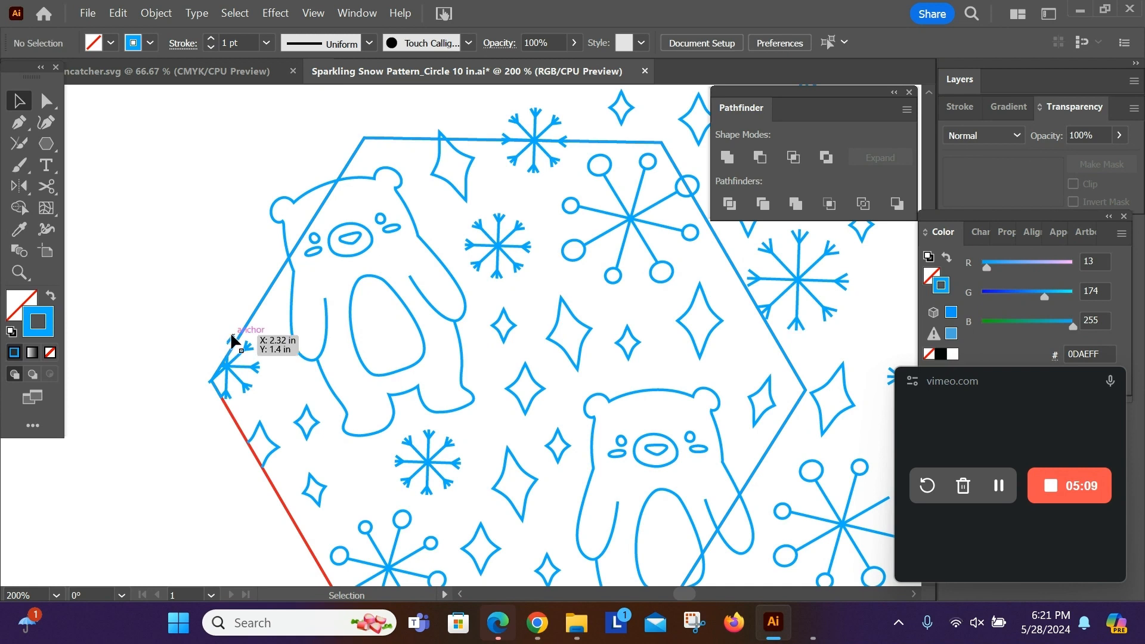
click(231, 333)
key(Delete)
click(253, 310)
key(Delete)
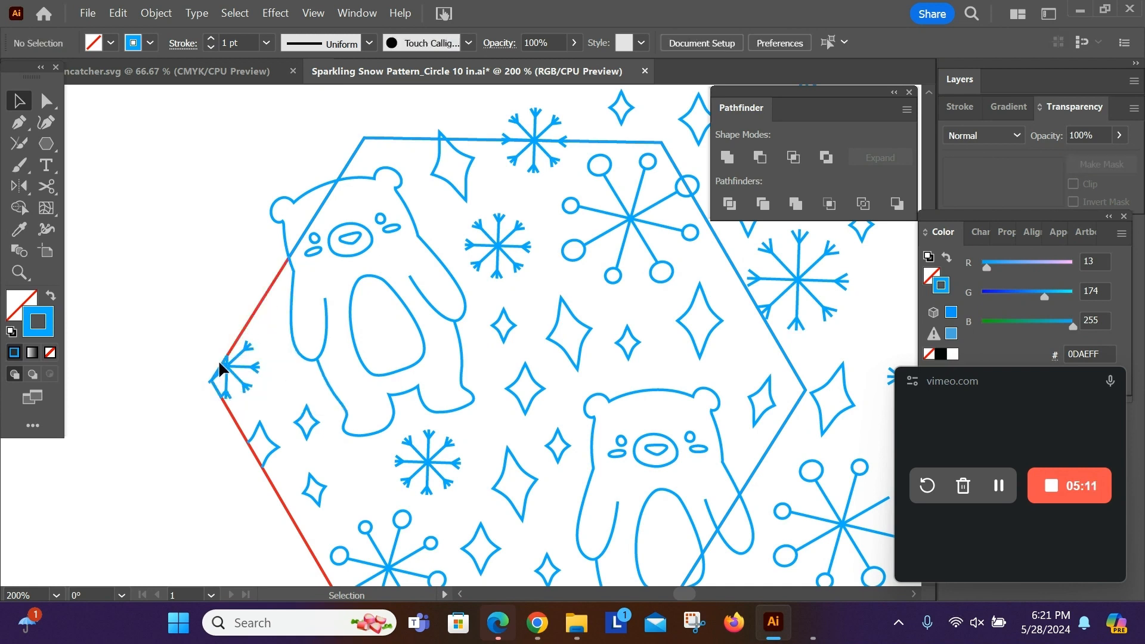
- Clear the remaining short blue segments and snowflake fragments around the hexagon's left corner
click(221, 366)
key(Delete)
click(224, 362)
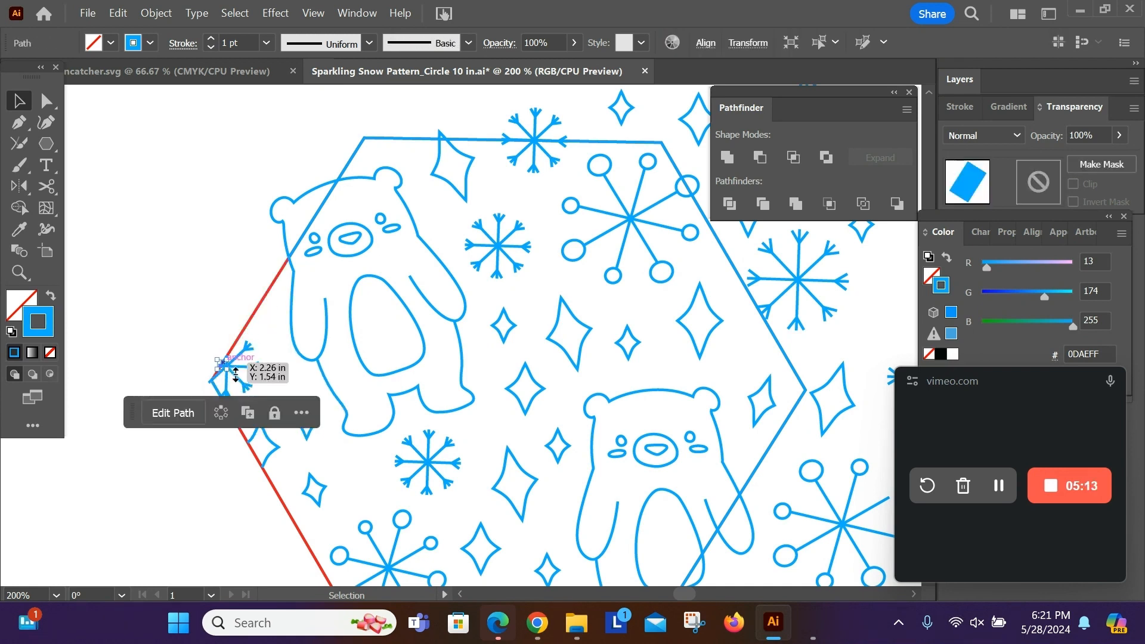
key(Delete)
click(223, 356)
key(Delete)
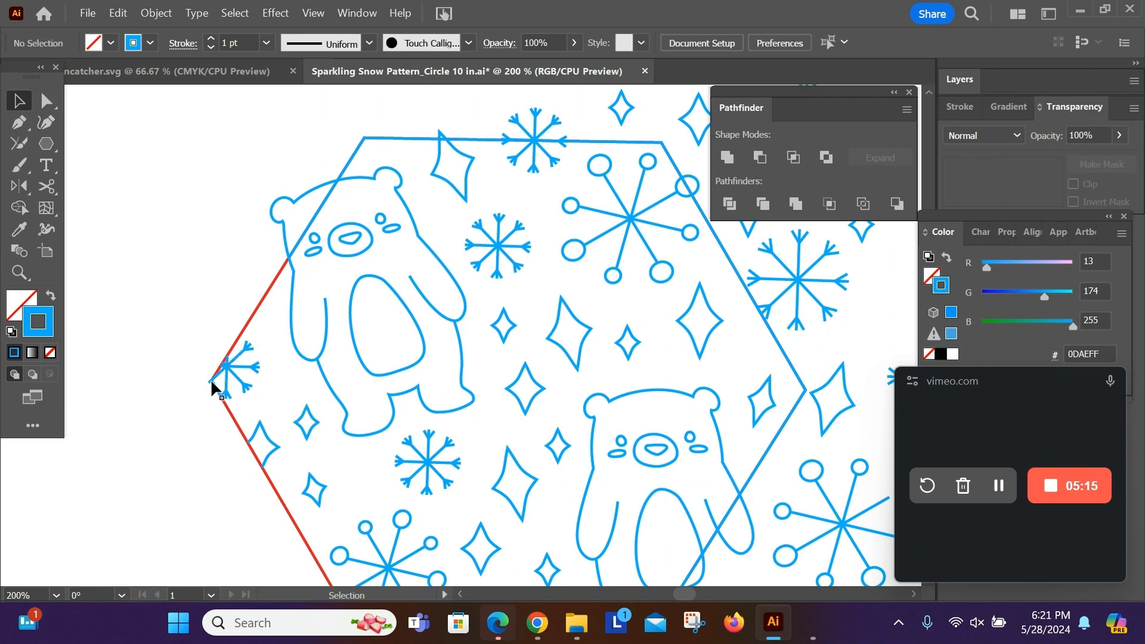
click(212, 382)
key(Delete)
click(209, 383)
key(Delete)
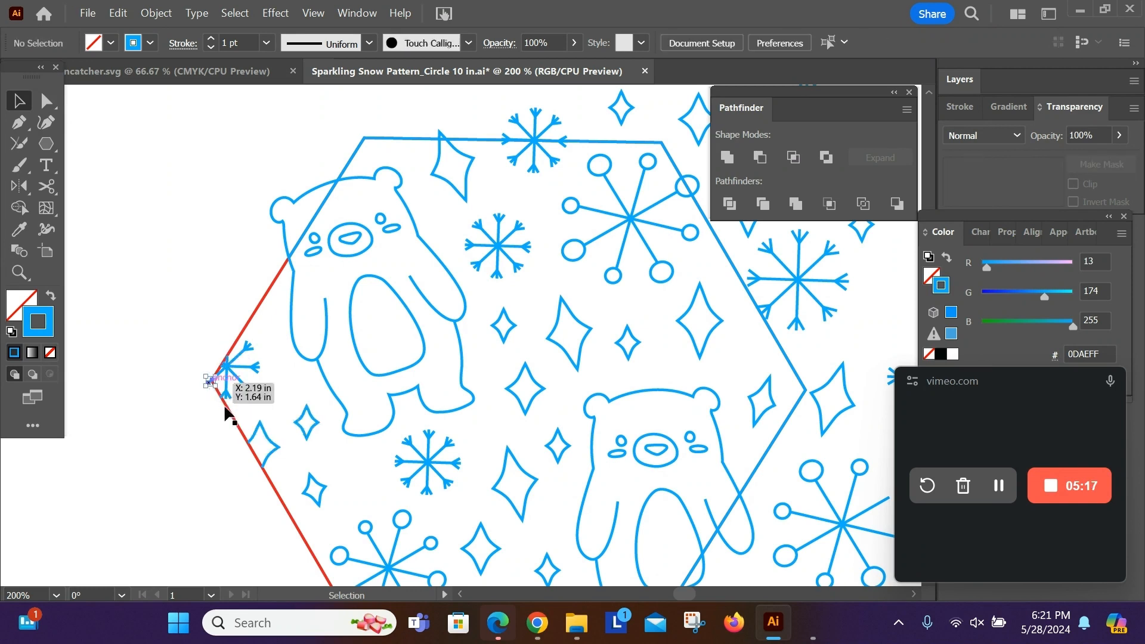
click(221, 396)
key(Delete)
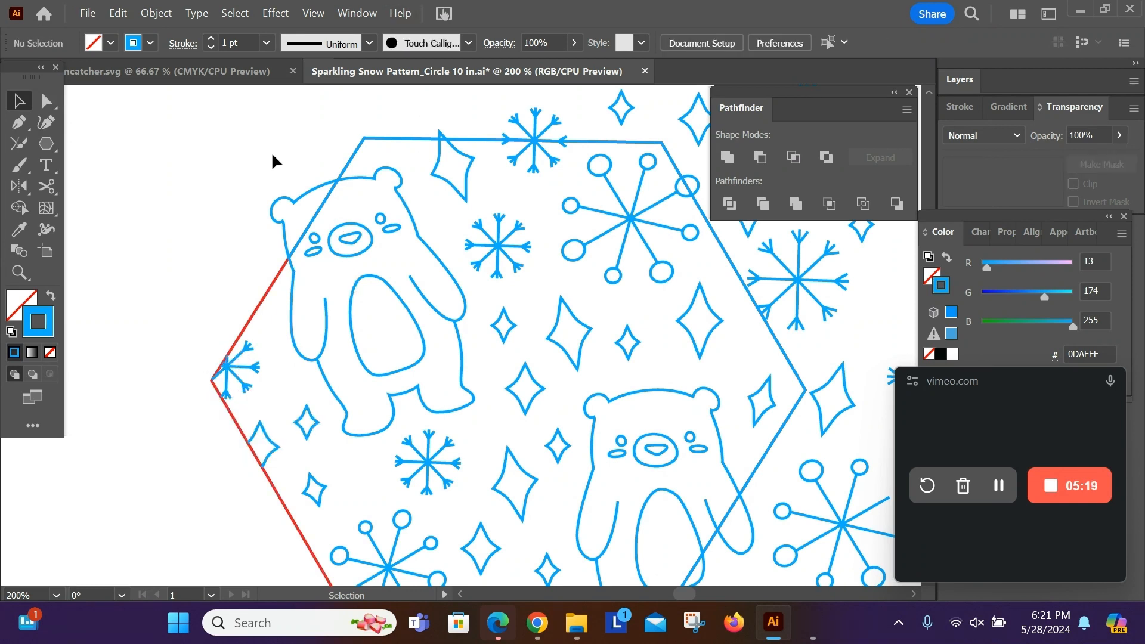
- Delete the bear's outer ear and head outline beyond the upper-left edge and the blue segment around the top-left corner
click(320, 199)
key(Delete)
click(357, 148)
key(Delete)
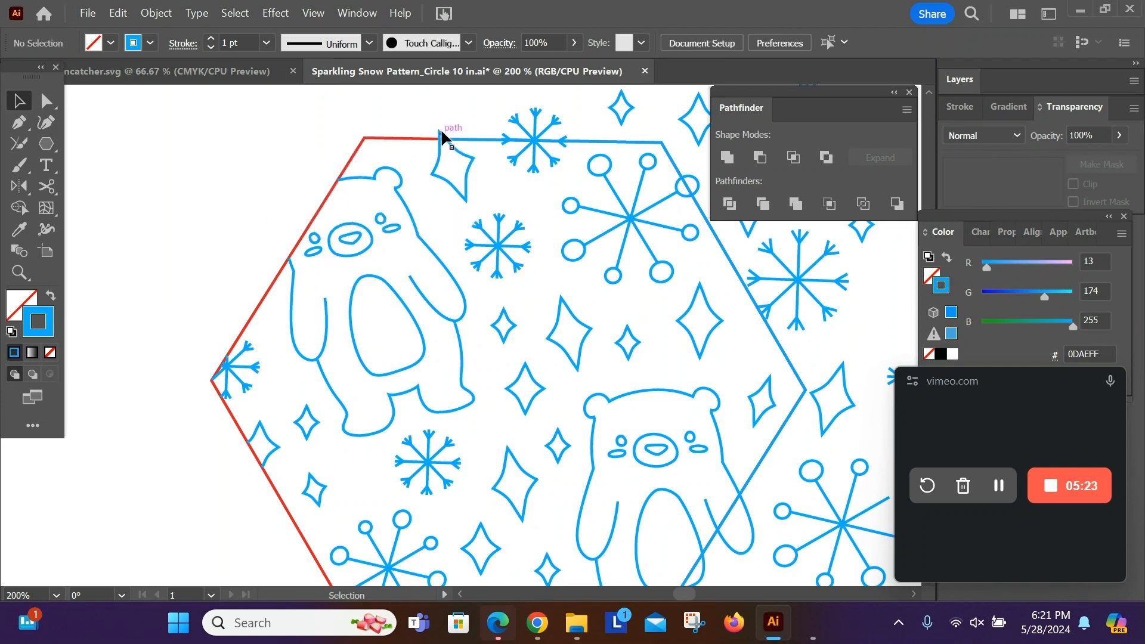
- Delete the star tip and snowflake arms above the hexagon's top edge, along with the blue segments beside them
click(442, 133)
key(Delete)
click(472, 142)
double_click(471, 137)
key(Delete)
double_click(489, 124)
drag(483, 120, 592, 101)
key(Delete)
drag(482, 97, 581, 136)
key(Delete)
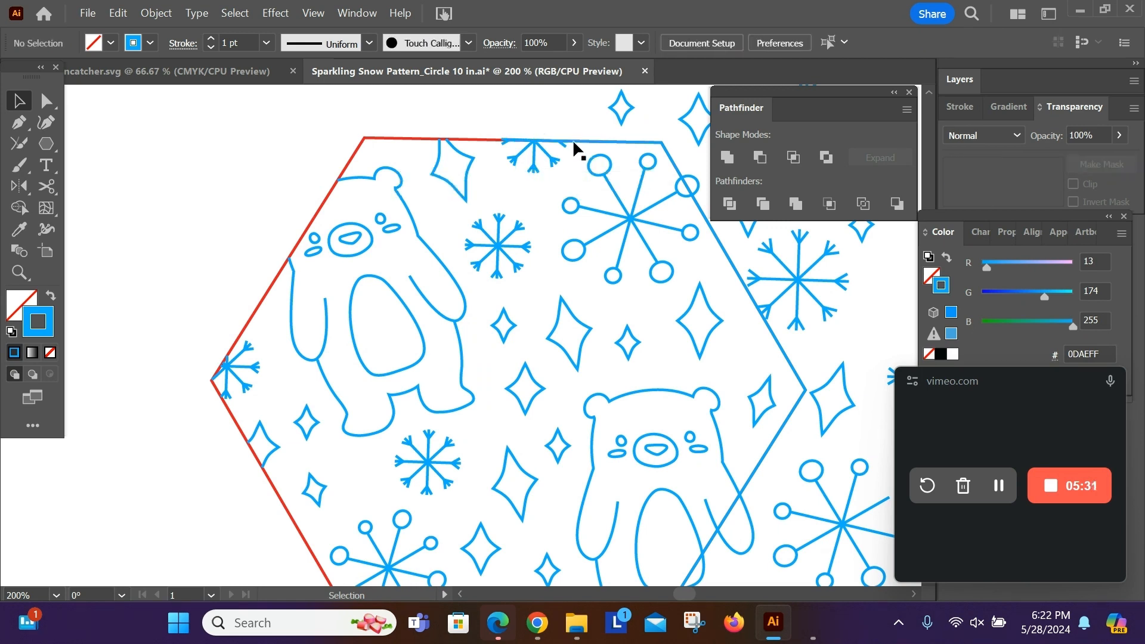
- Delete the remaining blue outline segments along the top edge across and beyond the snowflake
click(573, 140)
key(Delete)
click(520, 138)
key(Delete)
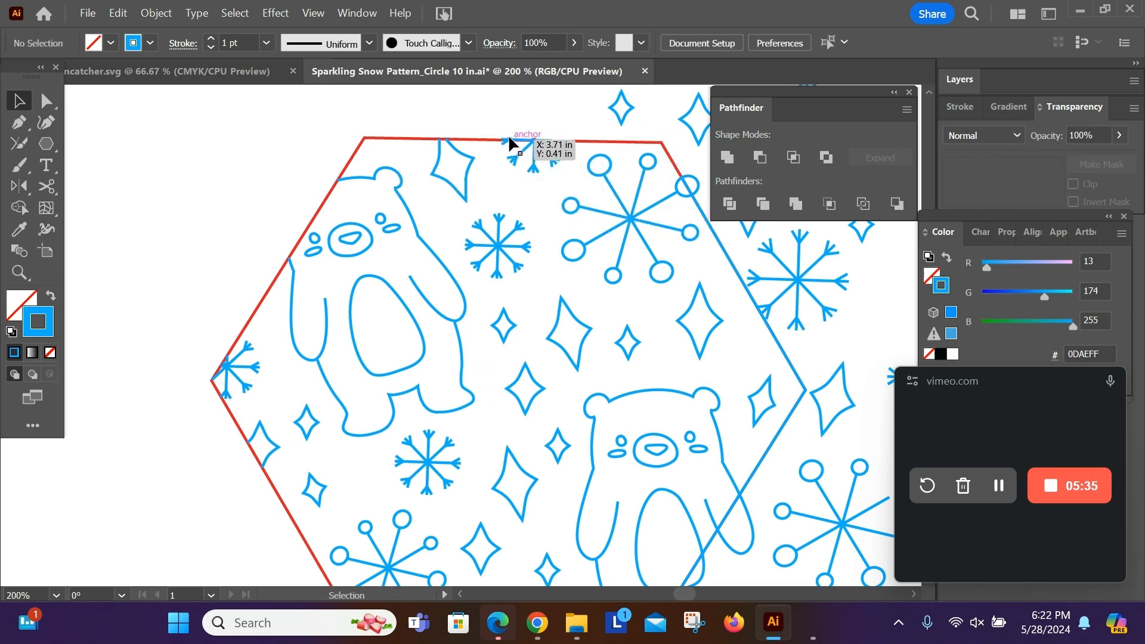
click(508, 134)
key(Delete)
- Remove the tiny snowflake fragments that poke past the hexagon's top edge
click(567, 135)
key(Delete)
drag(561, 141, 582, 139)
key(Delete)
click(540, 141)
key(Delete)
click(581, 137)
key(Delete)
click(558, 137)
key(Delete)
click(552, 139)
key(Delete)
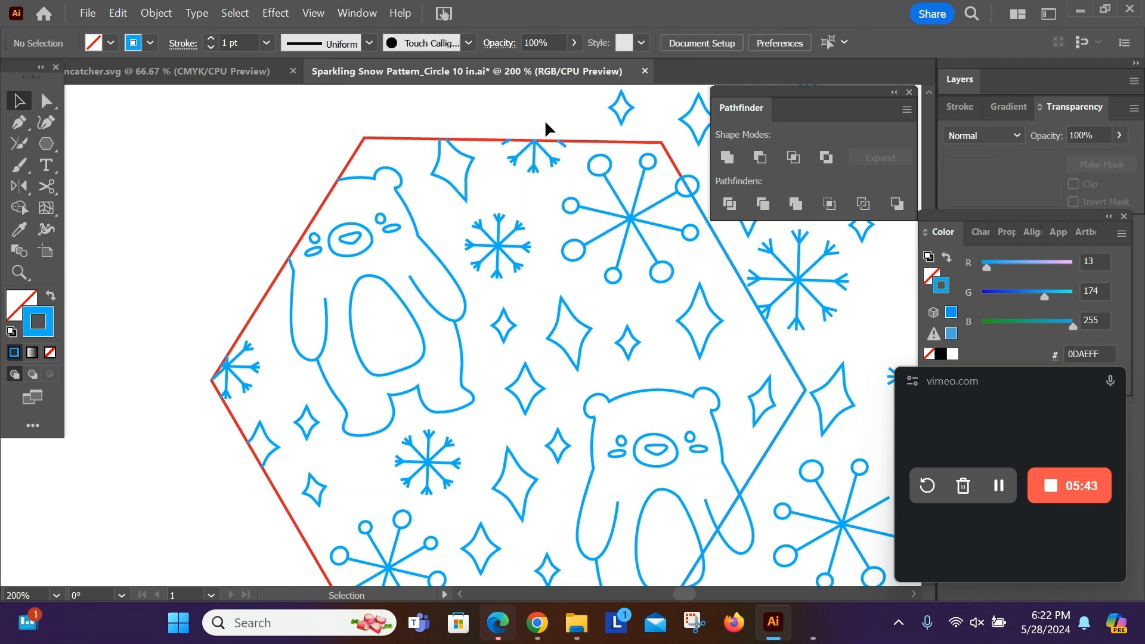
click(507, 138)
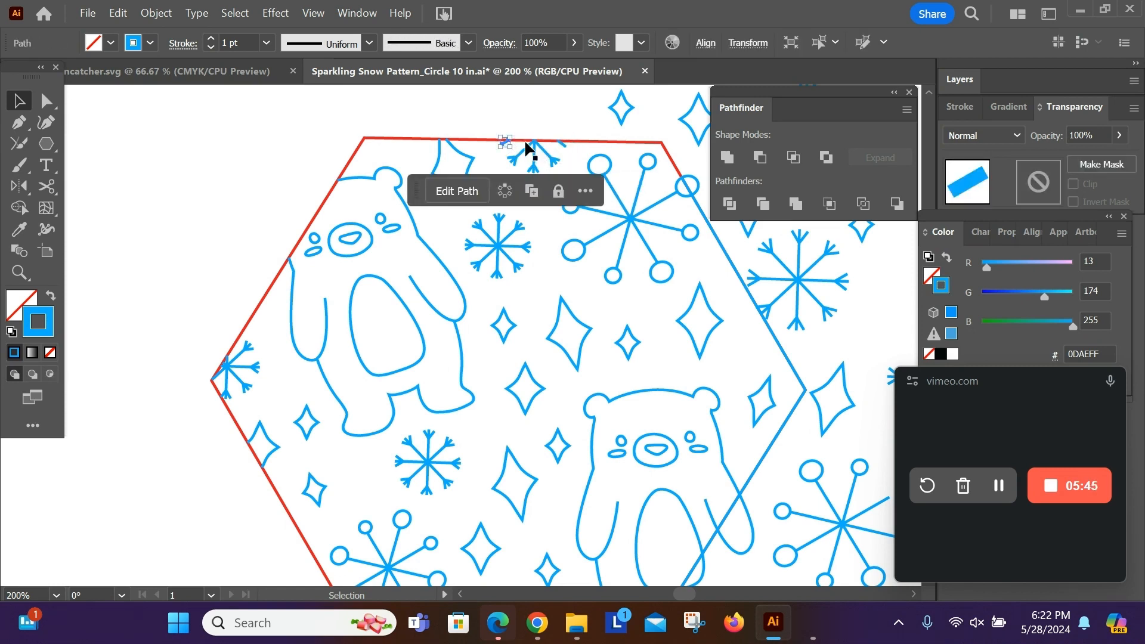
key(Delete)
click(509, 137)
key(Delete)
- Delete the end anchor of the small snowflake fragment that overlaps the hexagon's top edge
click(507, 139)
scroll(505, 111, up, 4)
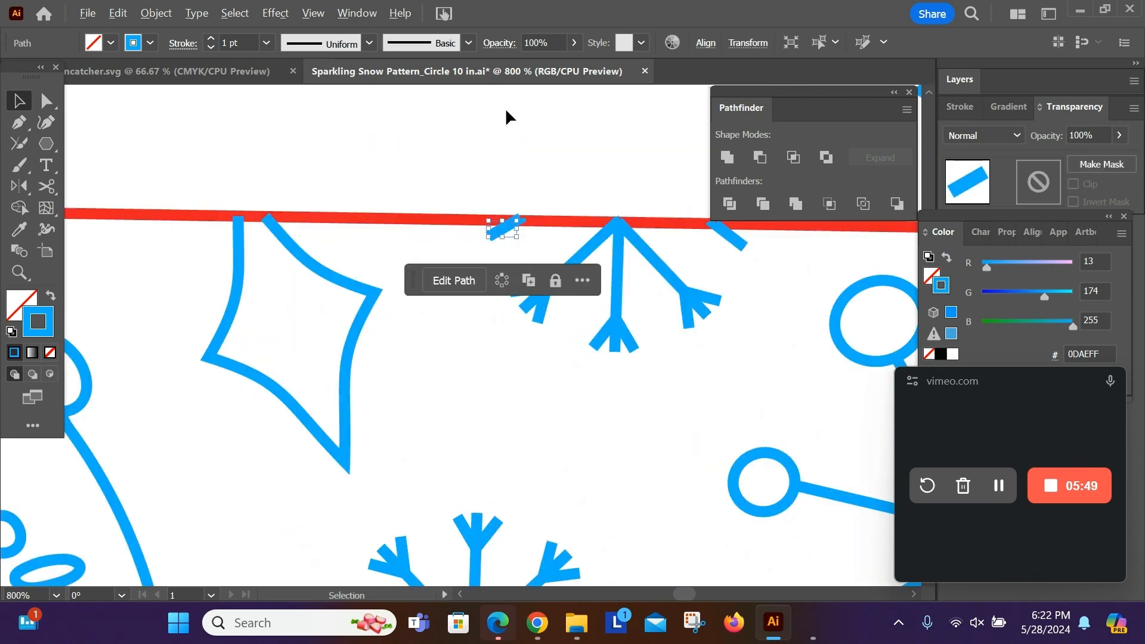
click(527, 224)
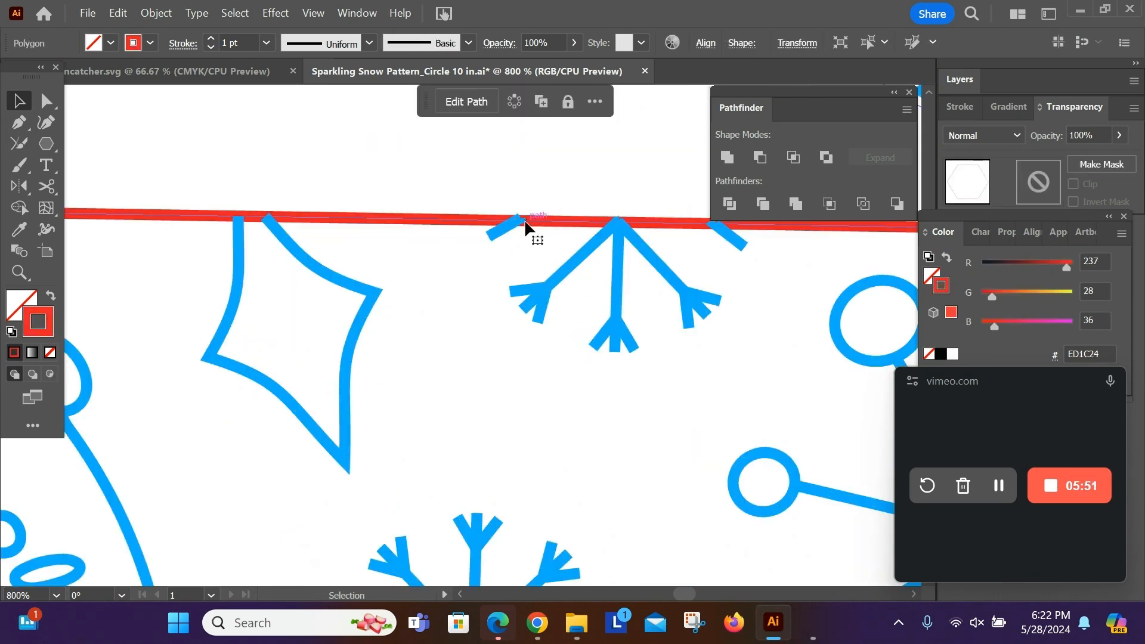
click(499, 236)
key(a)
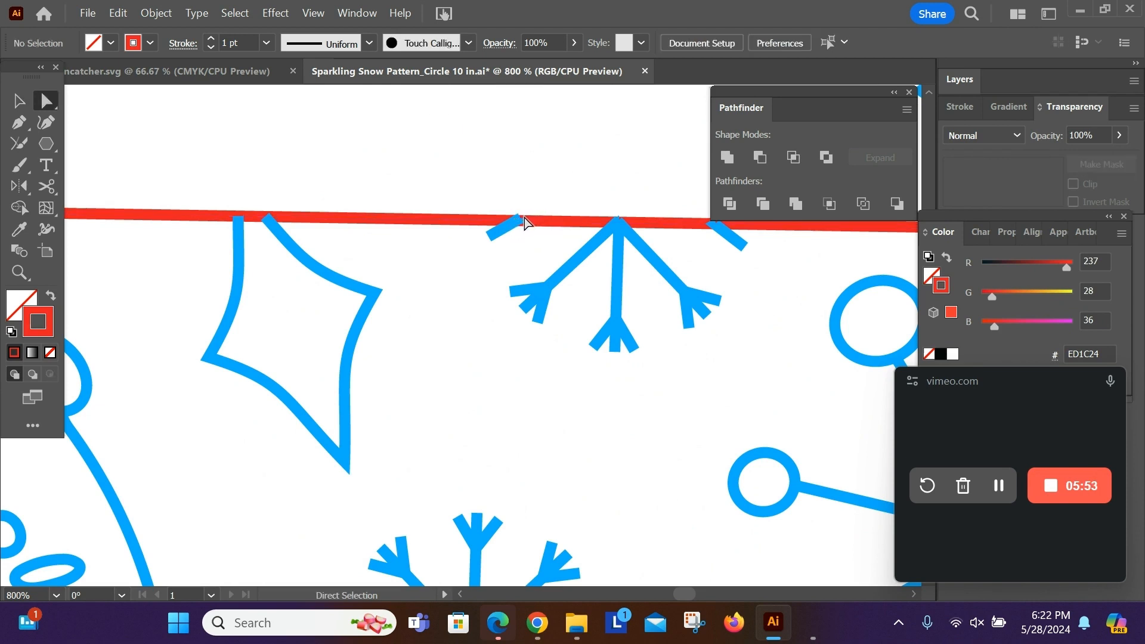
click(518, 222)
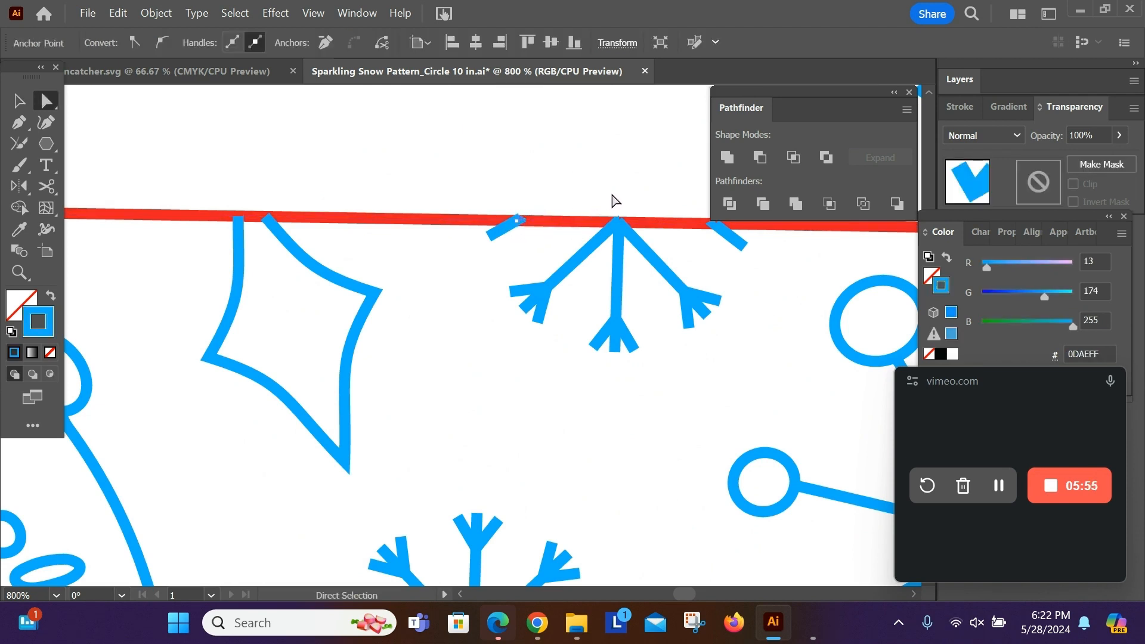
key(Delete)
click(578, 240)
scroll(583, 315, right, 10)
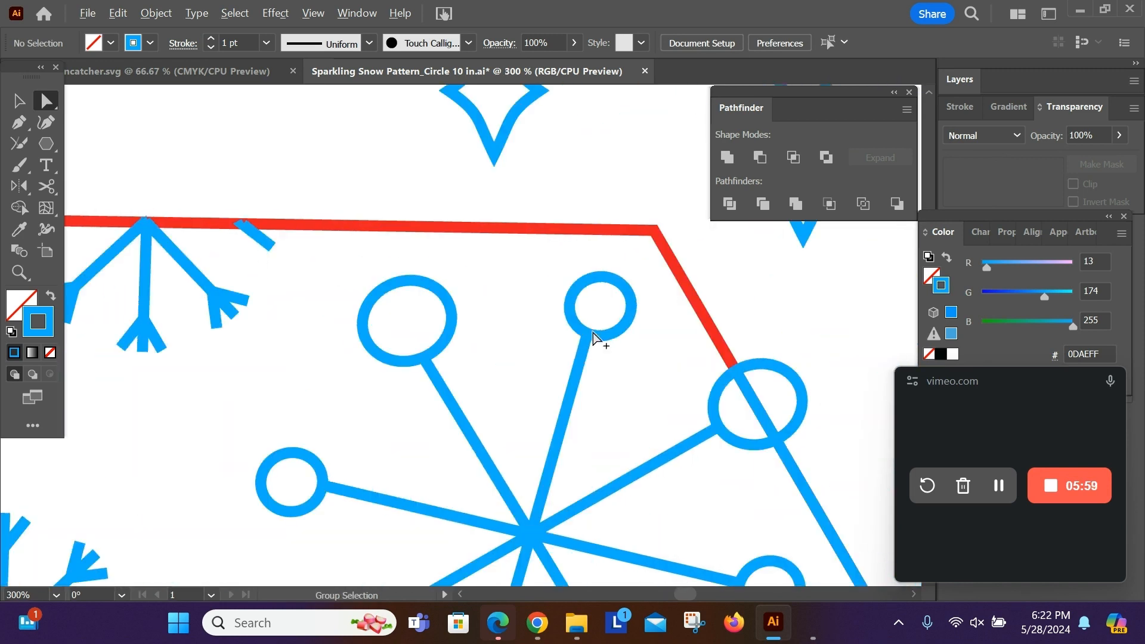
- Delete the stars and snowflakes lying outside the hexagon beyond its top-right corner and upper-right edge
scroll(593, 329, down, 5)
drag(754, 314, 767, 301)
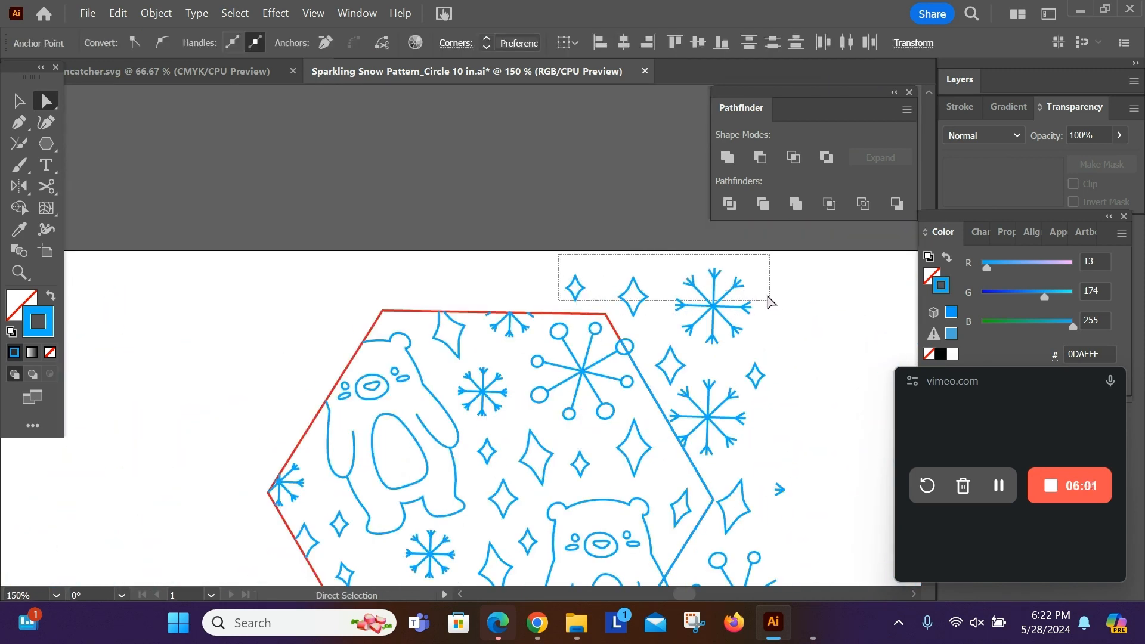
key(Delete)
drag(664, 286, 763, 421)
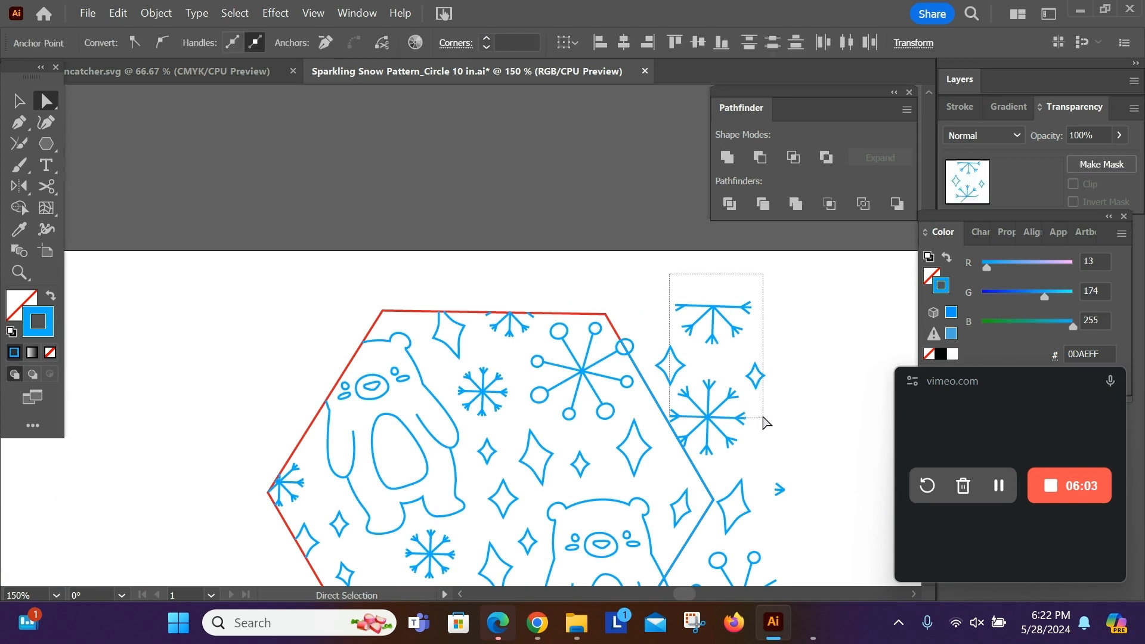
key(Delete)
drag(776, 473, 781, 477)
key(Delete)
drag(697, 405, 729, 457)
key(Delete)
- Delete the leftover snowflake fragments that cross the lower part of the hexagon's upper-right edge
click(686, 440)
key(Delete)
key(Delete)
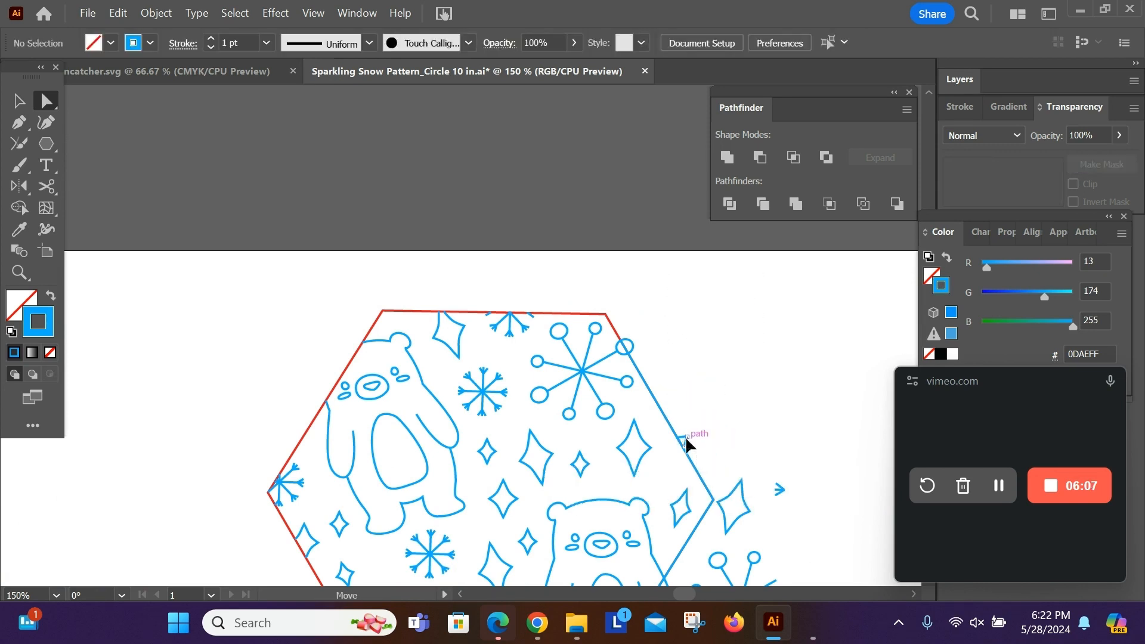
click(684, 438)
key(Delete)
key(Delete)
click(686, 439)
key(Delete)
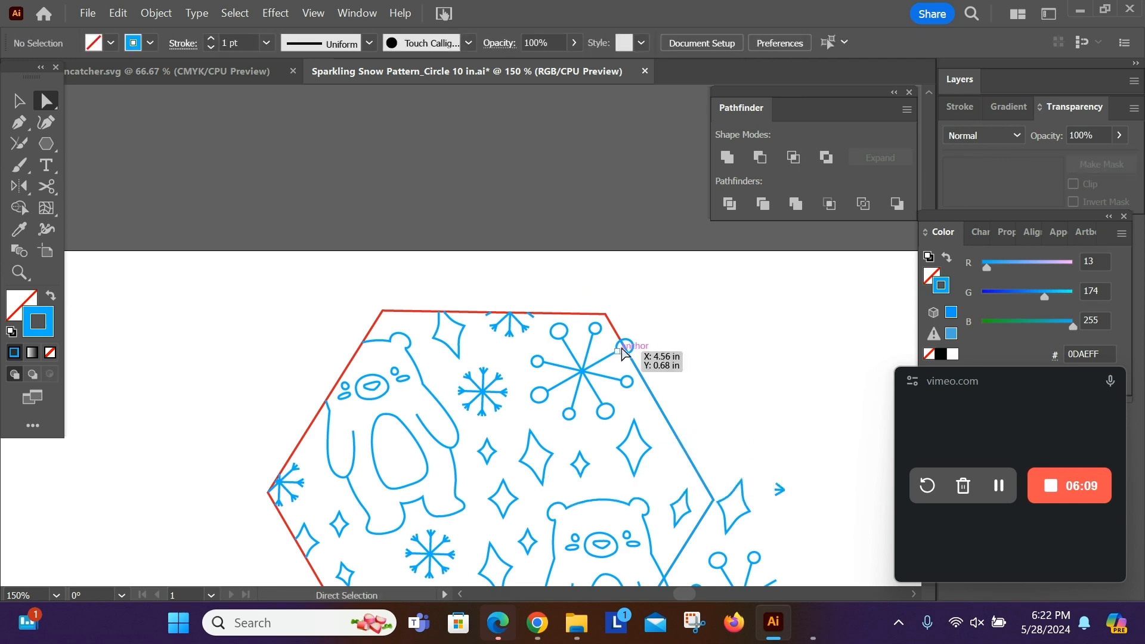
- Delete the part of the round-tipped snowflake's circle that extends past the hexagon's upper-right edge
click(630, 350)
key(Delete)
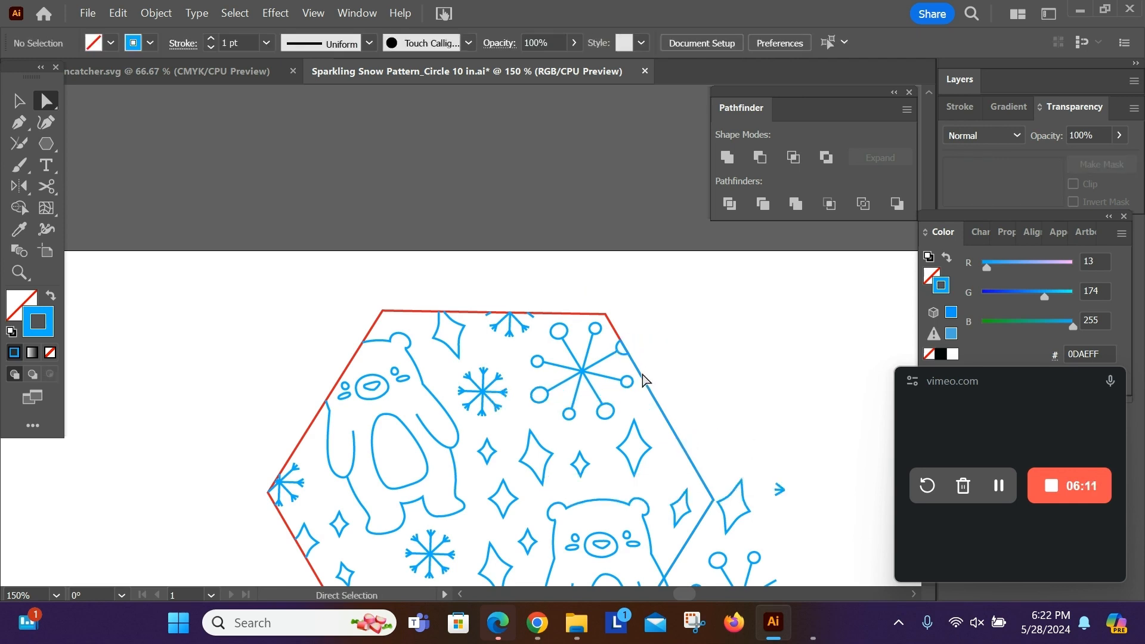
click(624, 350)
key(Delete)
- Delete the blue outline segments lying along the hexagon's upper-right edge down to its right corner
click(656, 391)
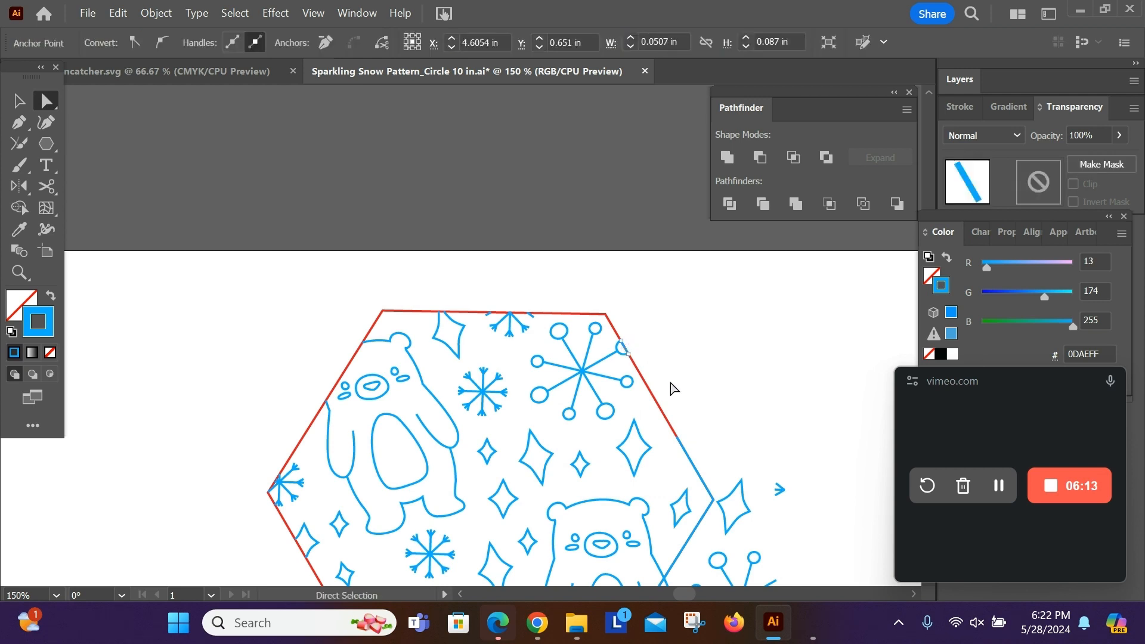
key(Delete)
click(681, 443)
key(Delete)
scroll(722, 366, down, 3)
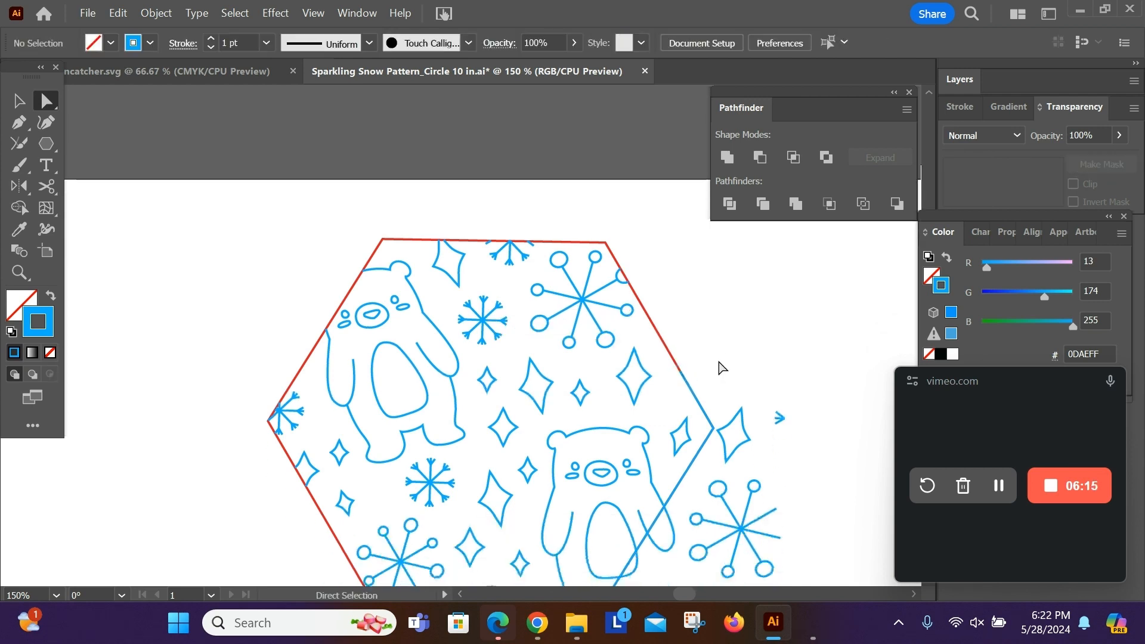
click(694, 380)
key(Delete)
- Undo the deletion of the hexagon's edge and try removing the leftover anchor point on its upper-right side
click(674, 346)
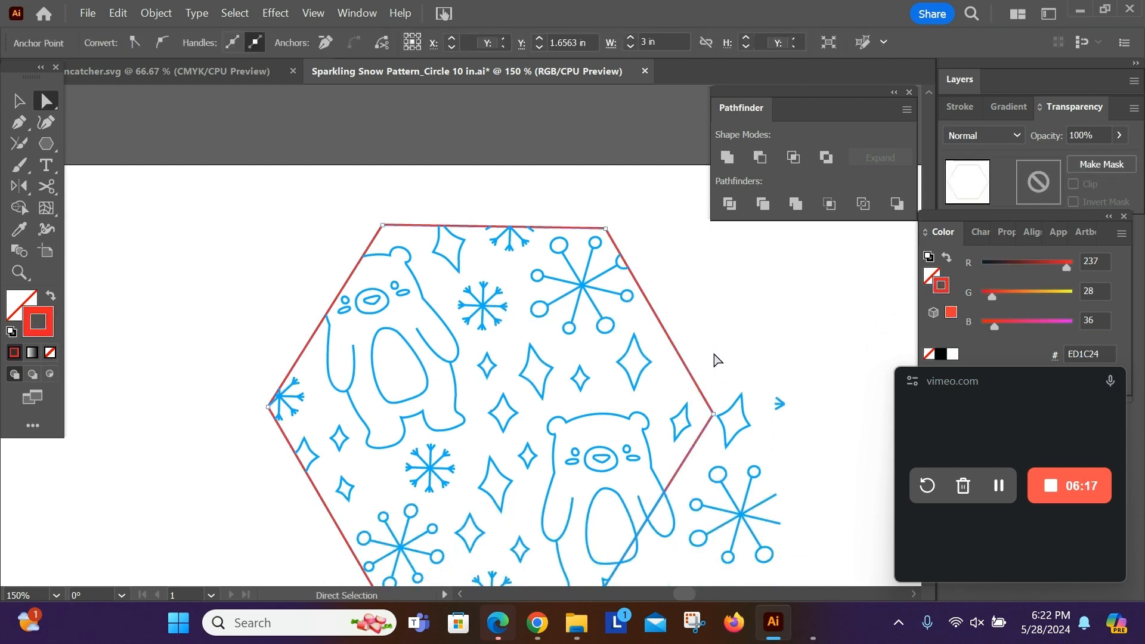
key(Delete)
key(ctrl+z)
click(676, 351)
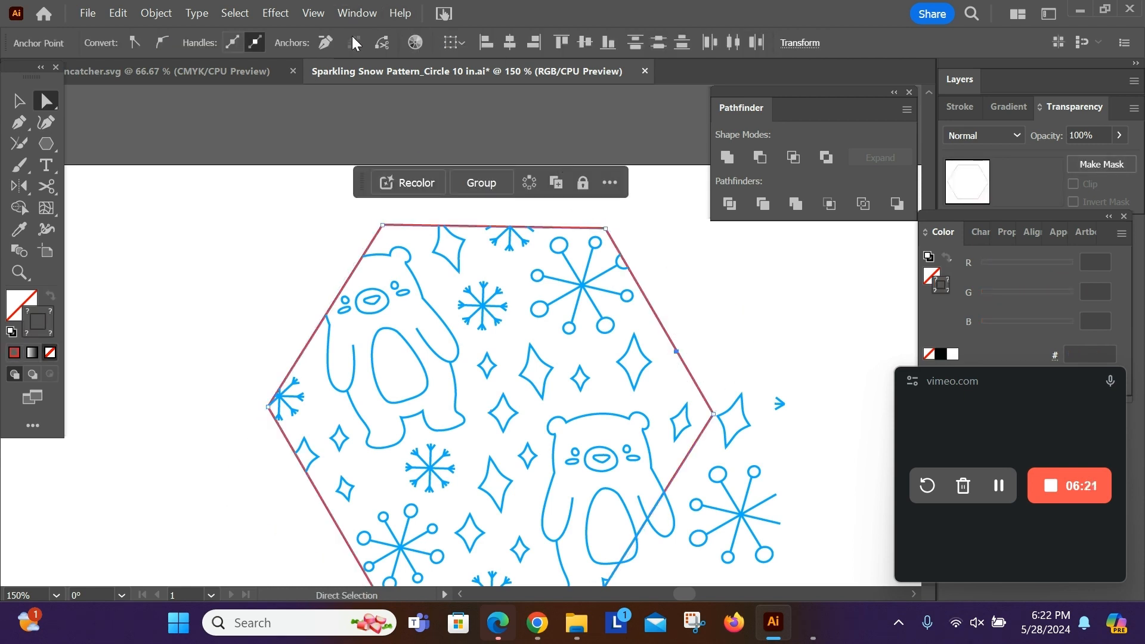
click(326, 43)
- Delete the star, snowflake and fragments outside the right corner, plus the lower bear's arm beyond the lower-right edge
scroll(774, 388, down, 3)
drag(719, 279, 852, 533)
key(Delete)
drag(764, 491, 661, 428)
key(Delete)
click(691, 417)
key(Delete)
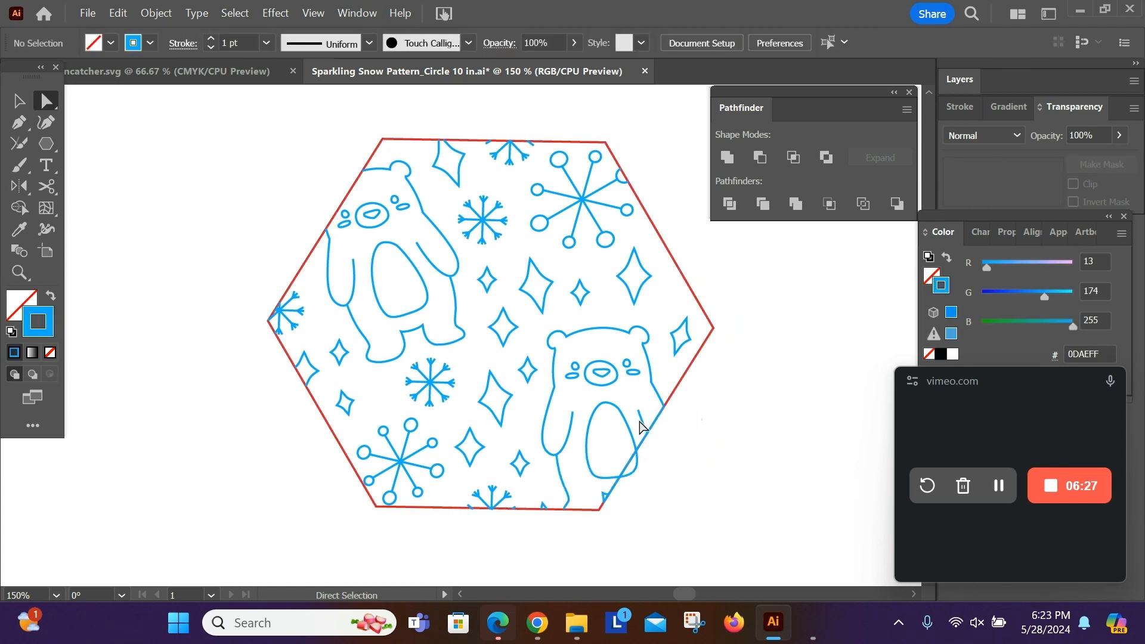
- Delete the lower bear's arm remnant and the blue and belly segments along and beyond the hexagon's lower-right edge
click(642, 422)
key(Delete)
click(657, 417)
key(Delete)
click(638, 463)
key(Delete)
click(642, 443)
key(Delete)
click(614, 487)
key(Delete)
click(606, 498)
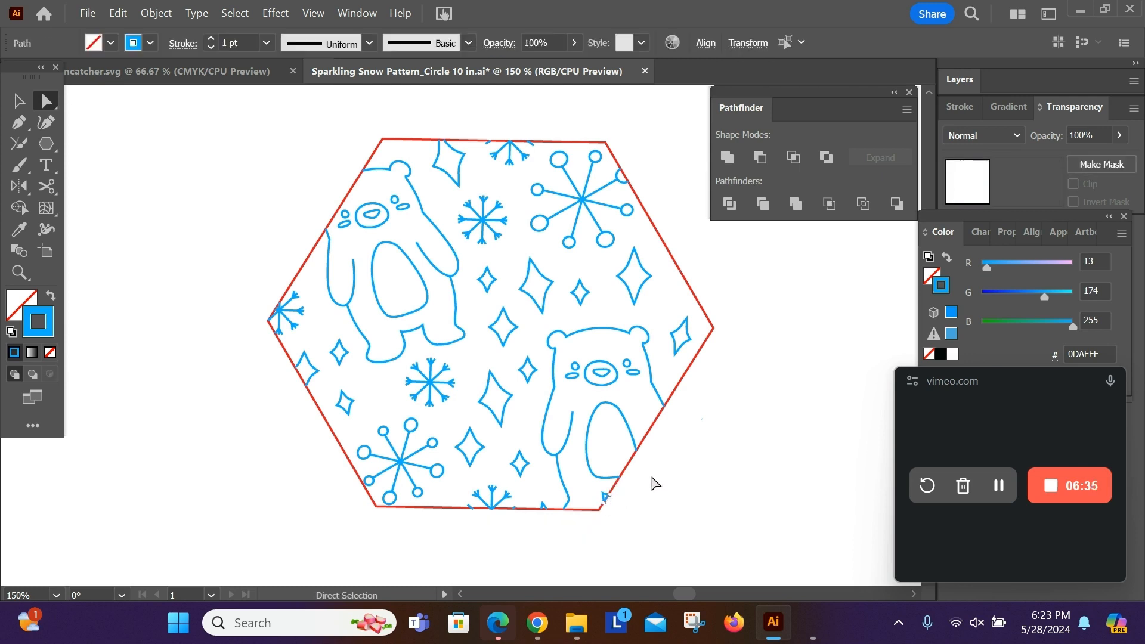
click(656, 484)
- Delete the stray anchor points outside the hexagon's lower-right and lower-left edges
key(v)
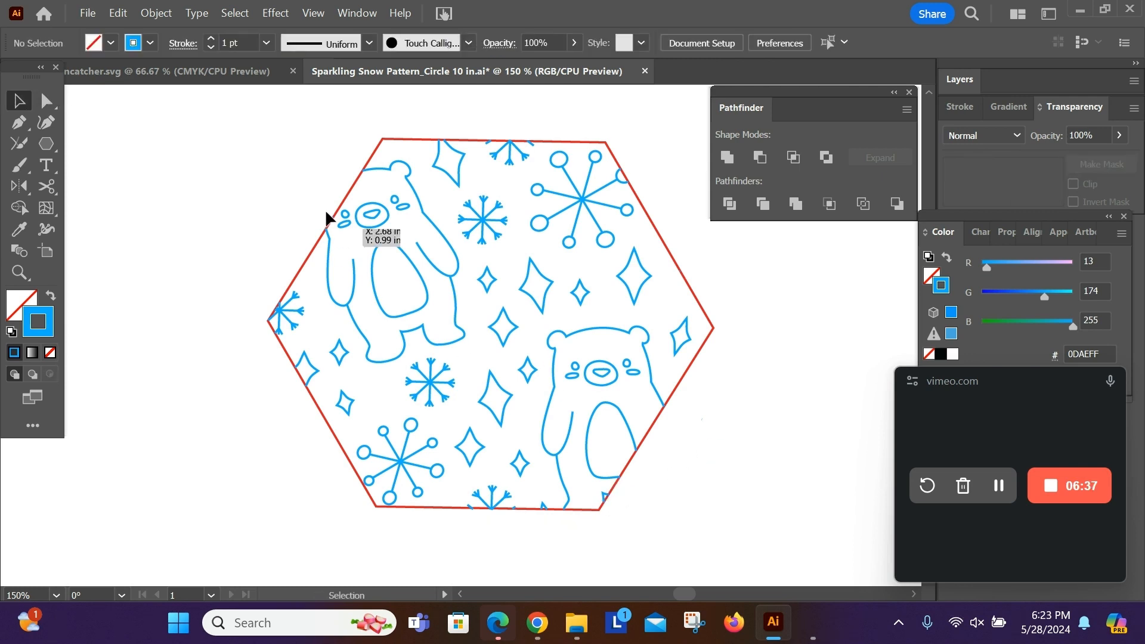
drag(222, 126, 744, 563)
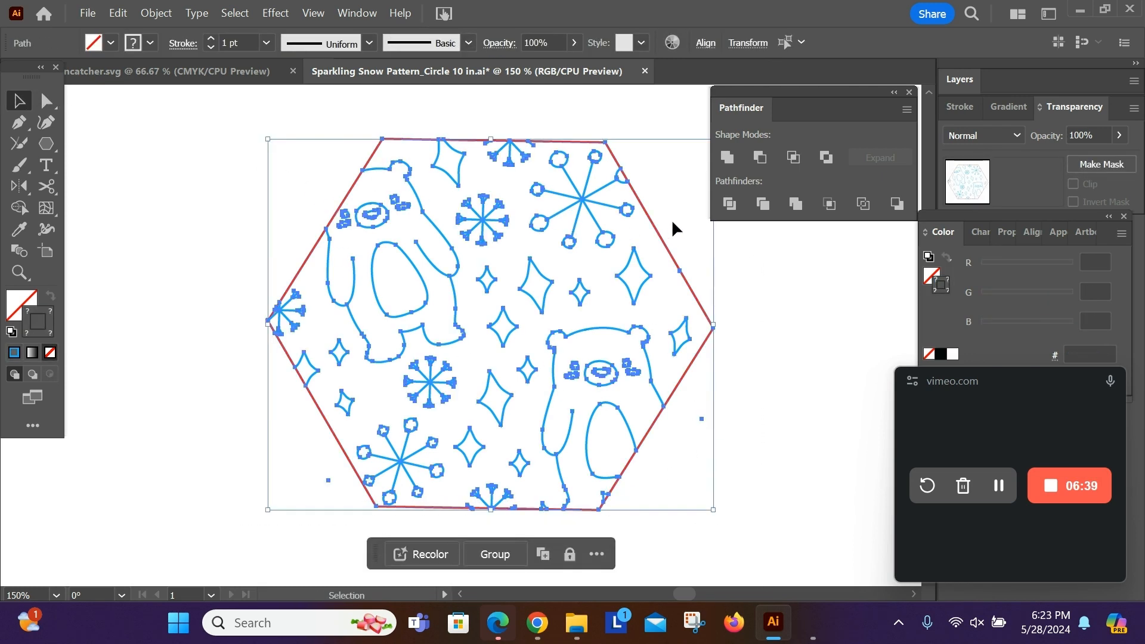
key(a)
drag(718, 491, 686, 397)
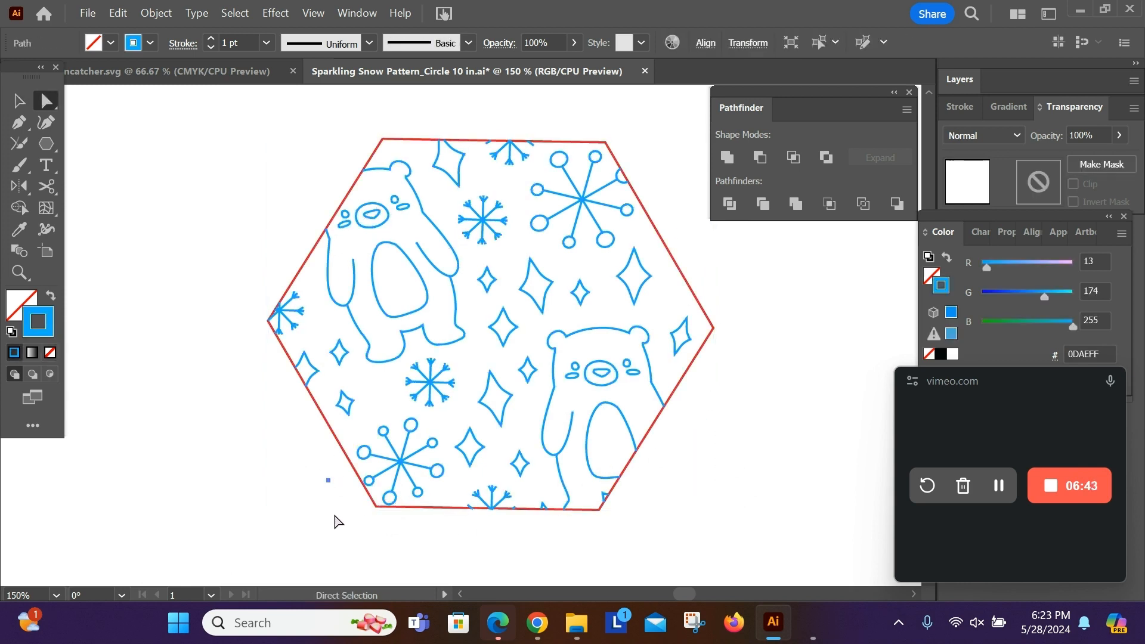
- Combine all pattern paths except the hexagon into a compound path, and group it with the hexagon
key(v)
drag(193, 123, 746, 563)
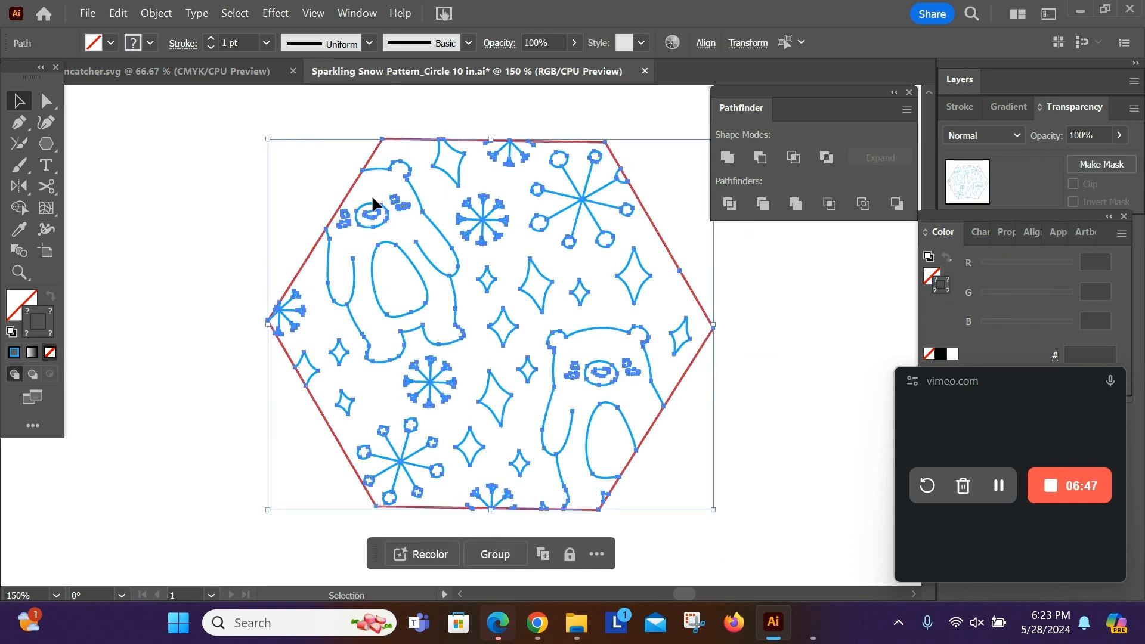
shift+click(406, 136)
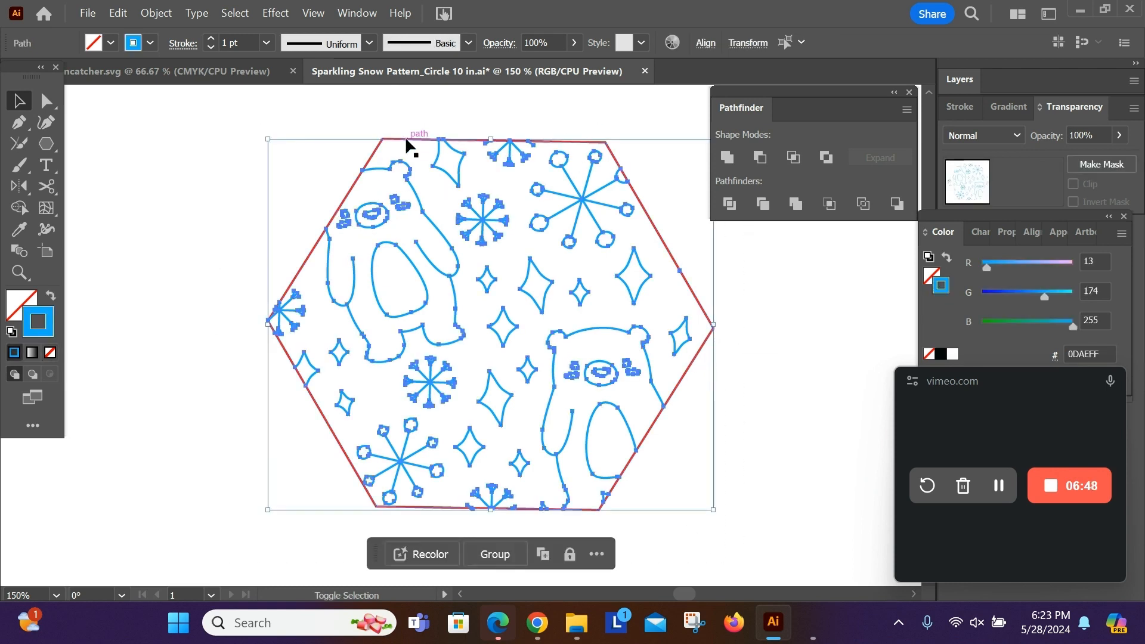
right_click(501, 205)
click(590, 409)
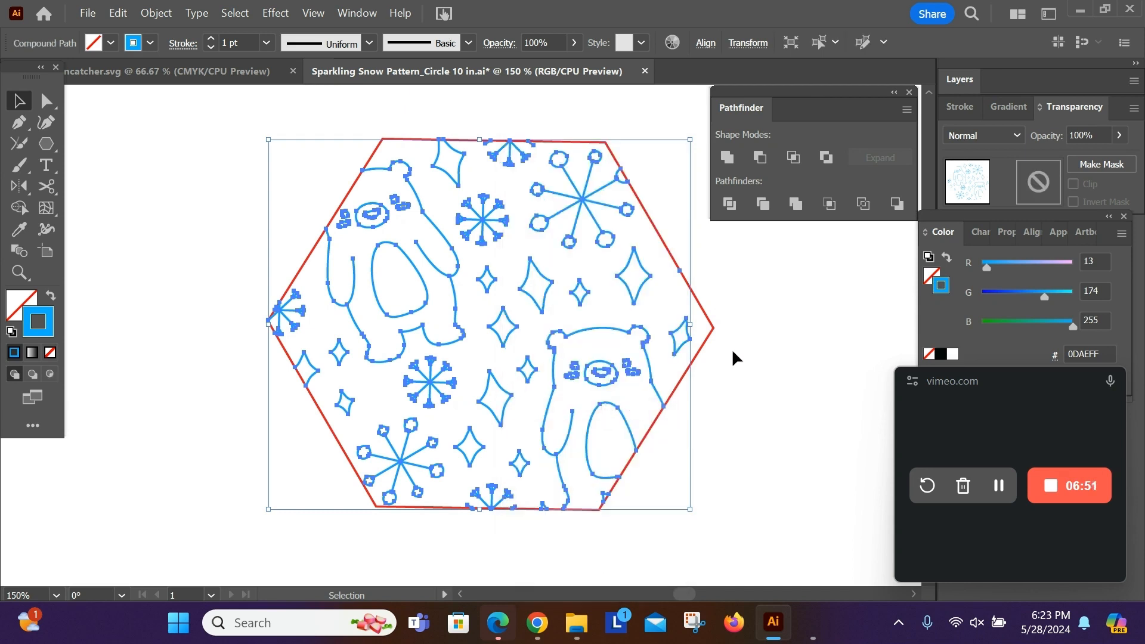
drag(771, 316, 529, 437)
key(ctrl+g)
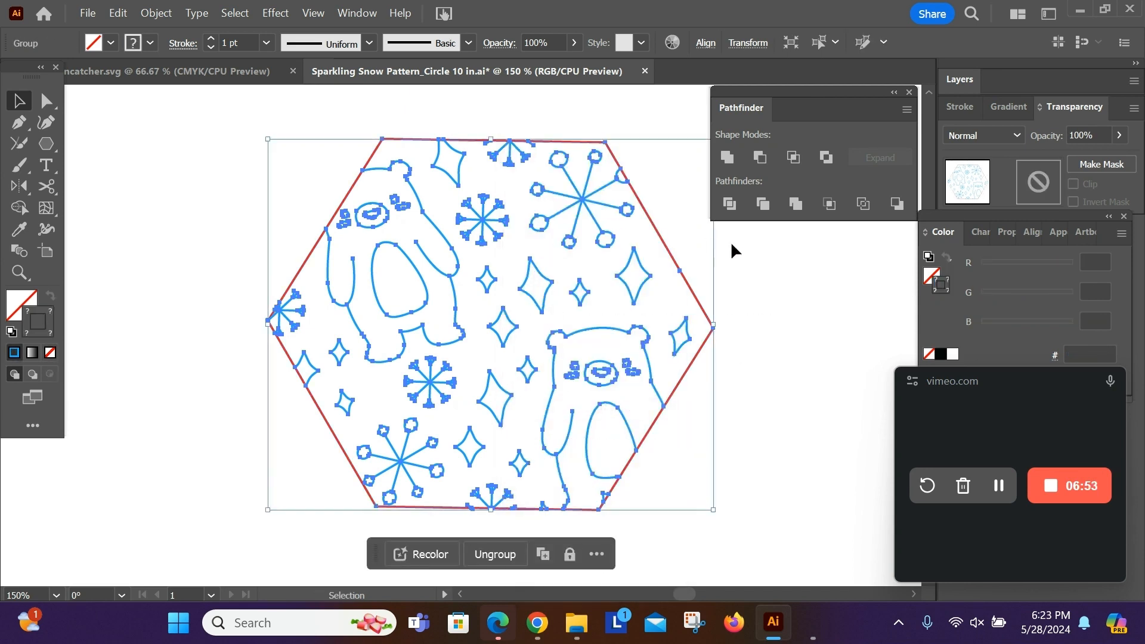
click(731, 241)
scroll(663, 319, down, 1)
scroll(663, 319, down, 4)
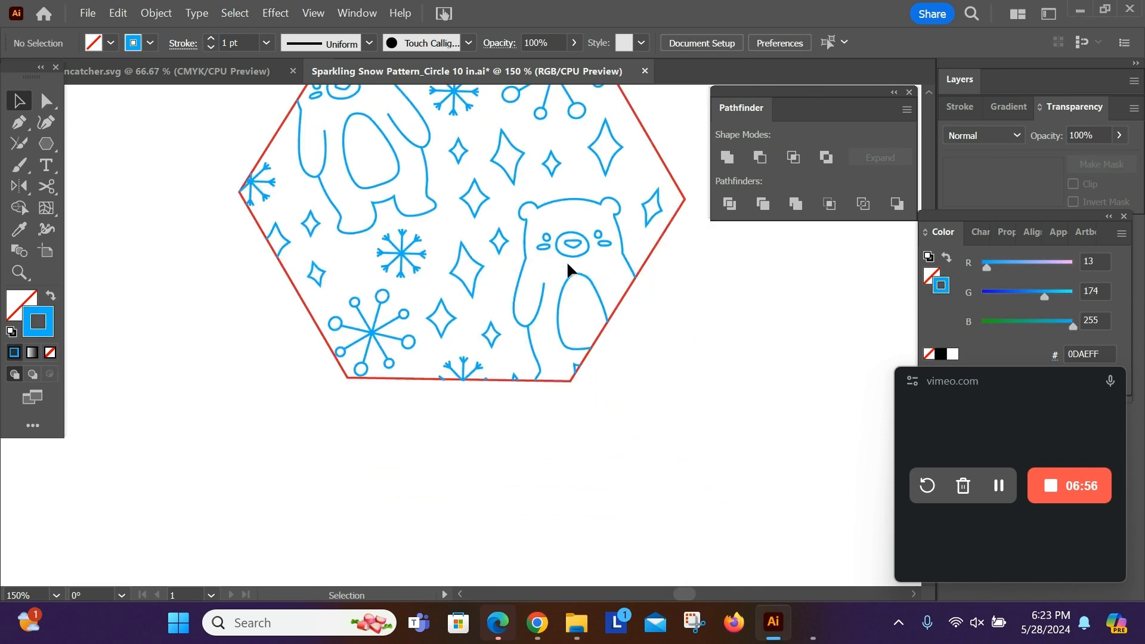
scroll(565, 239, down, 4)
click(561, 216)
click(204, 70)
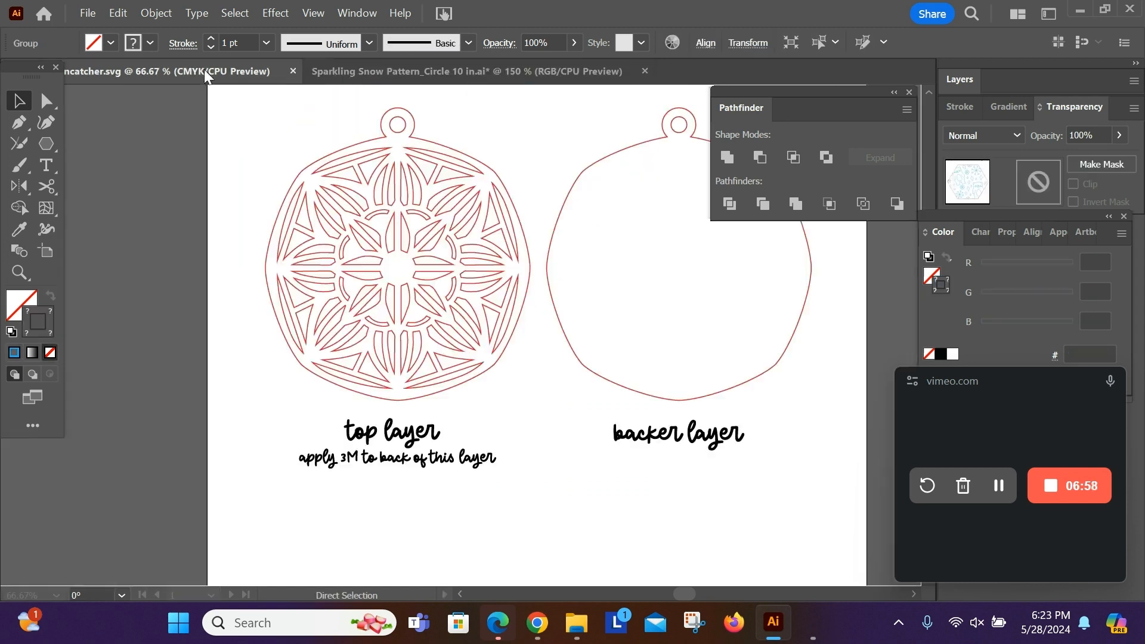
click(433, 75)
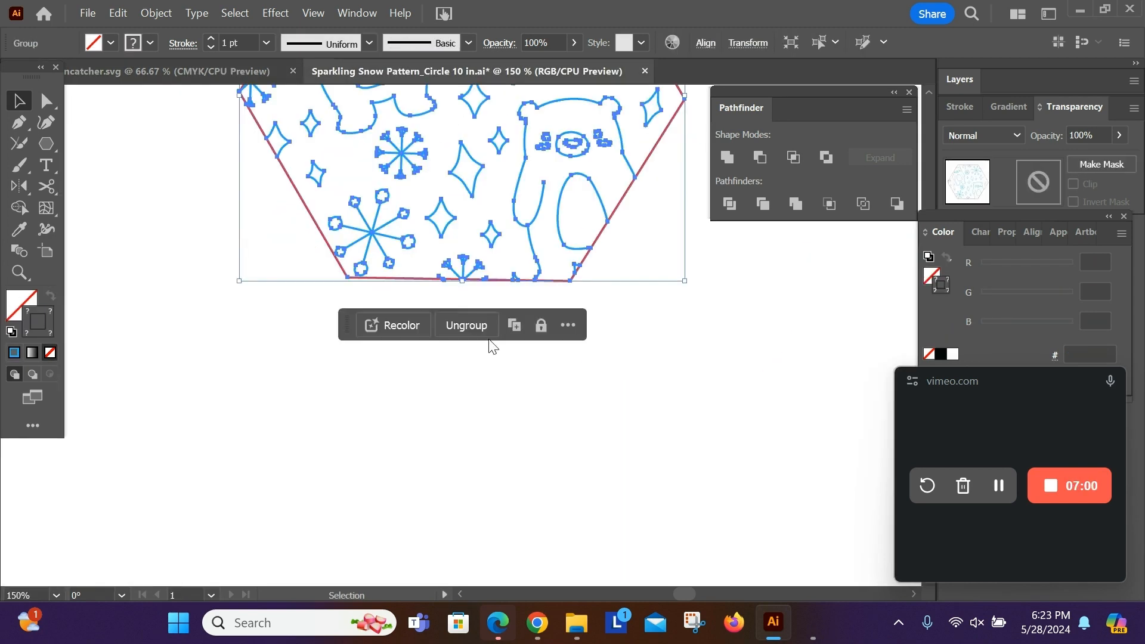
- Duplicate the grouped hexagon pattern and place the copy below the original on the artboard
key(ctrl+minus)
key(ctrl+minus)
key(ctrl+minus)
key(ctrl+minus)
click(648, 385)
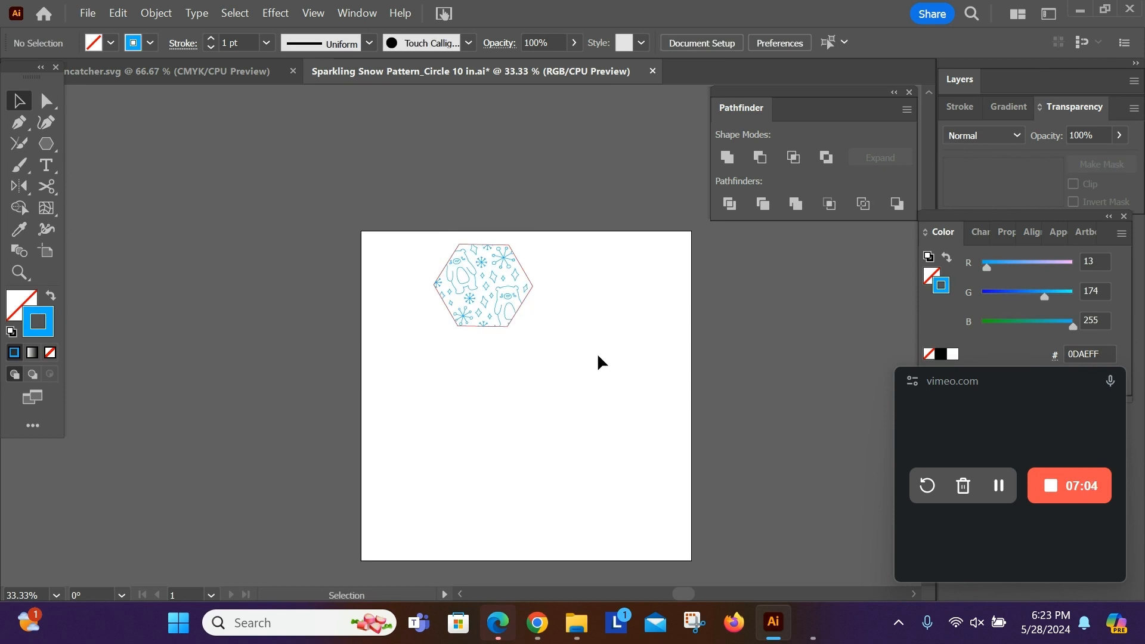
click(506, 279)
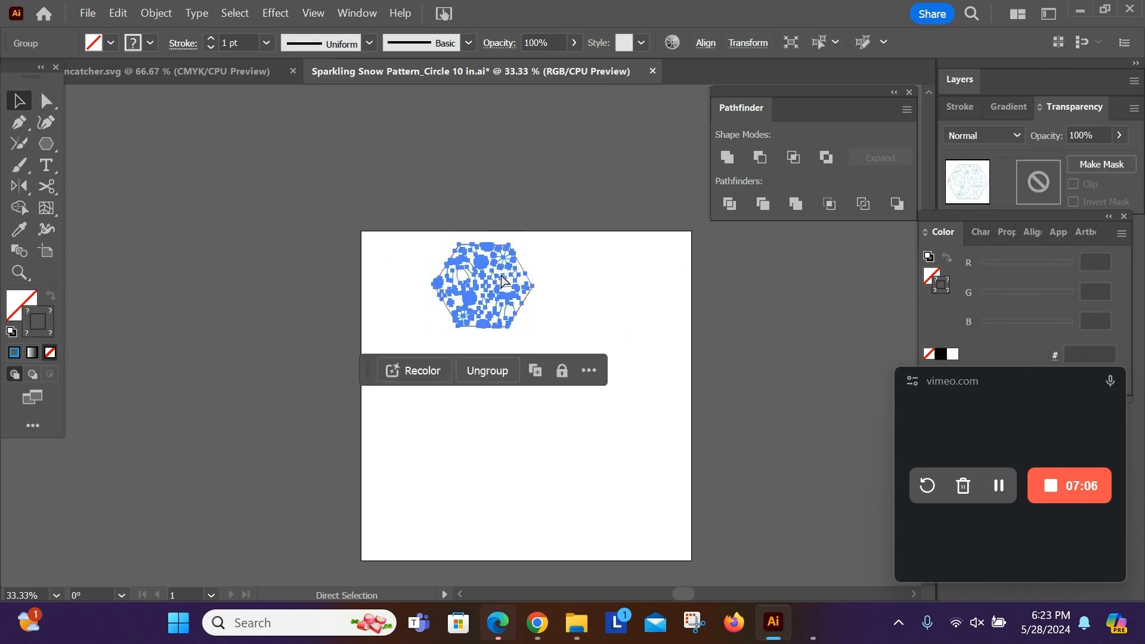
click(722, 332)
key(ctrl+v)
drag(467, 325, 476, 467)
- Isolate the copied group, scale its red hexagon down to a smaller size and center it over the pattern
key(ctrl+equal)
key(ctrl+equal)
key(ctrl+equal)
key(ctrl+equal)
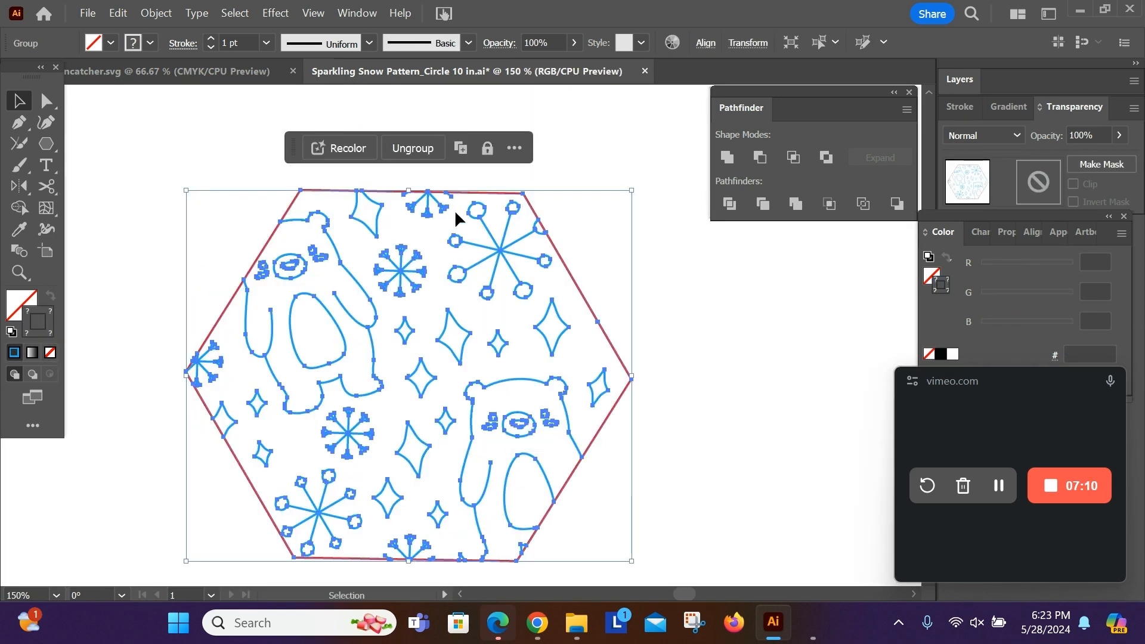
double_click(478, 190)
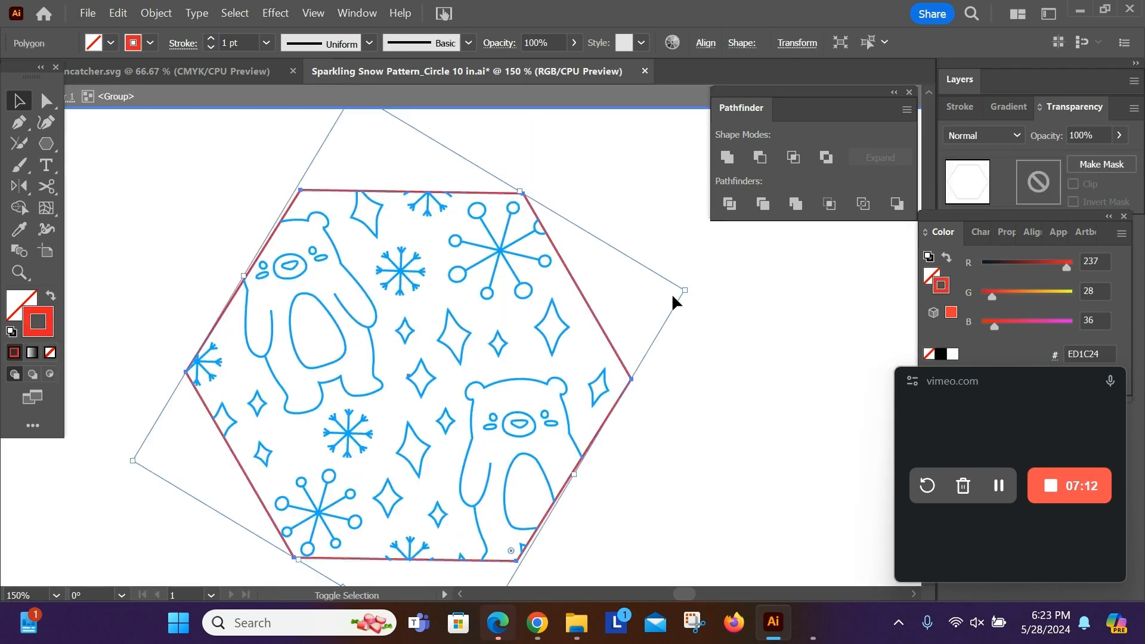
drag(689, 287, 497, 347)
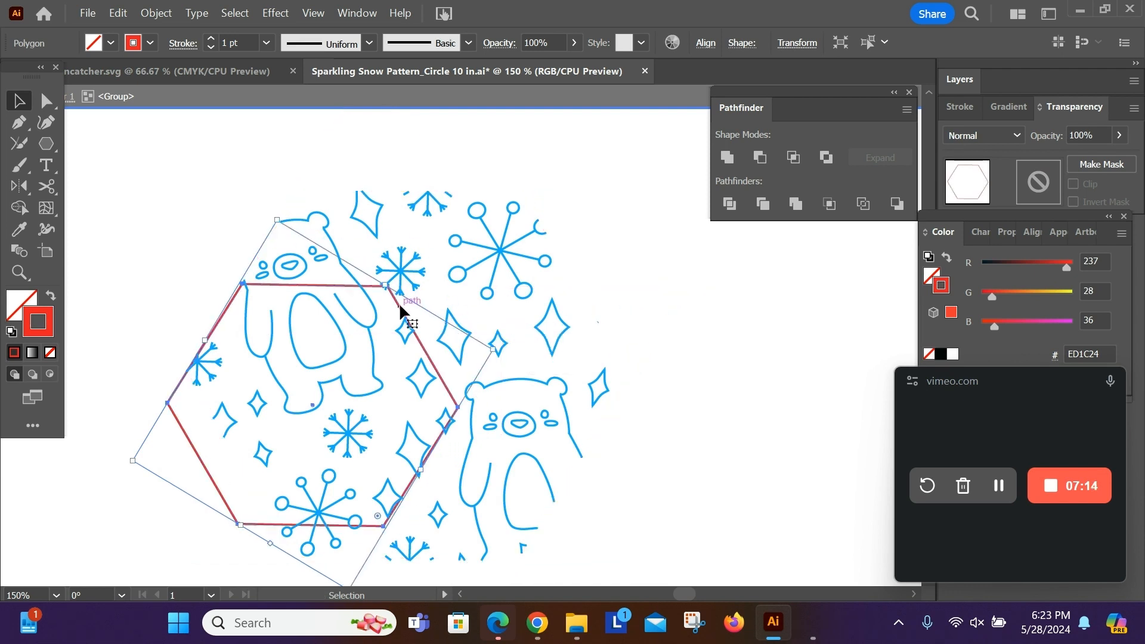
drag(399, 302, 500, 264)
- Intersect all the copied pattern paths with the smaller hexagon after trying and undoing Minus Front
key(ctrl+a)
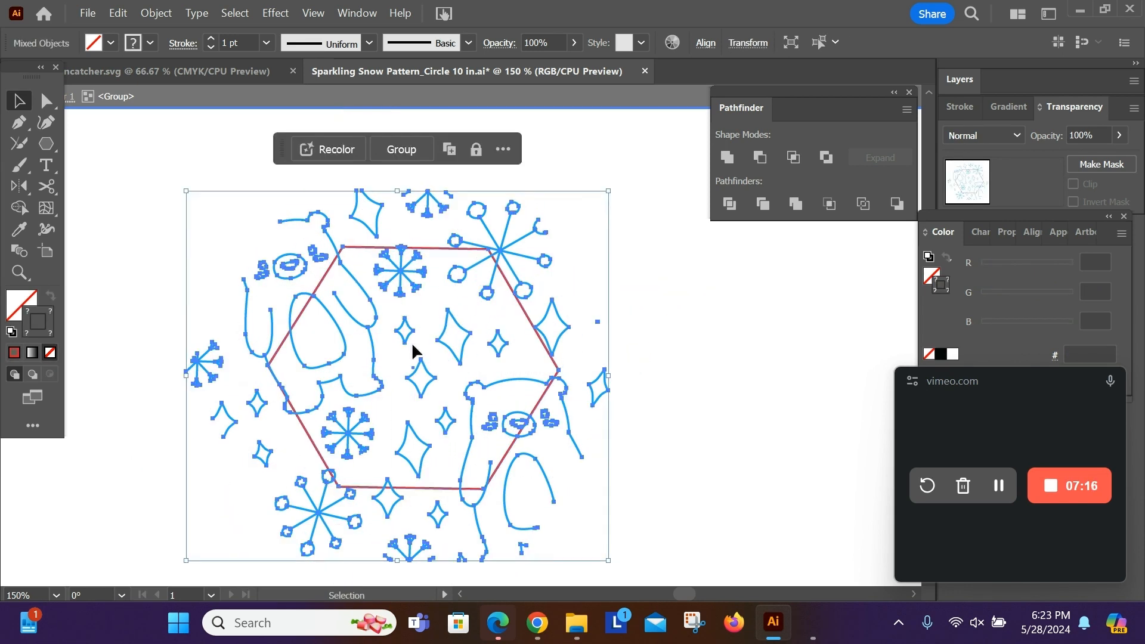
click(760, 157)
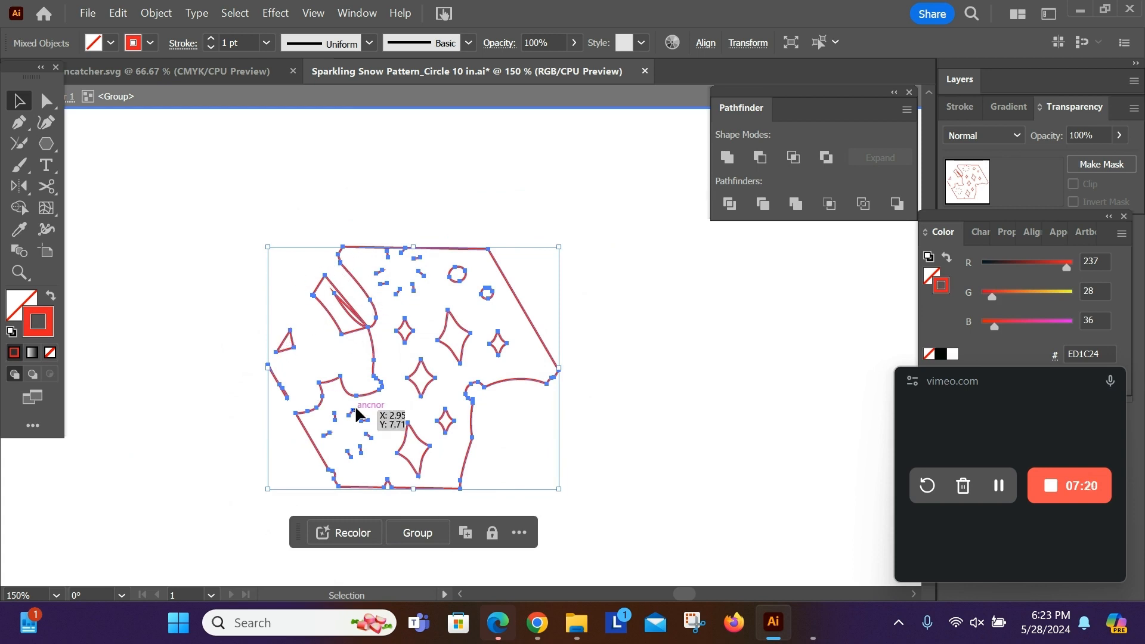
key(ctrl+z)
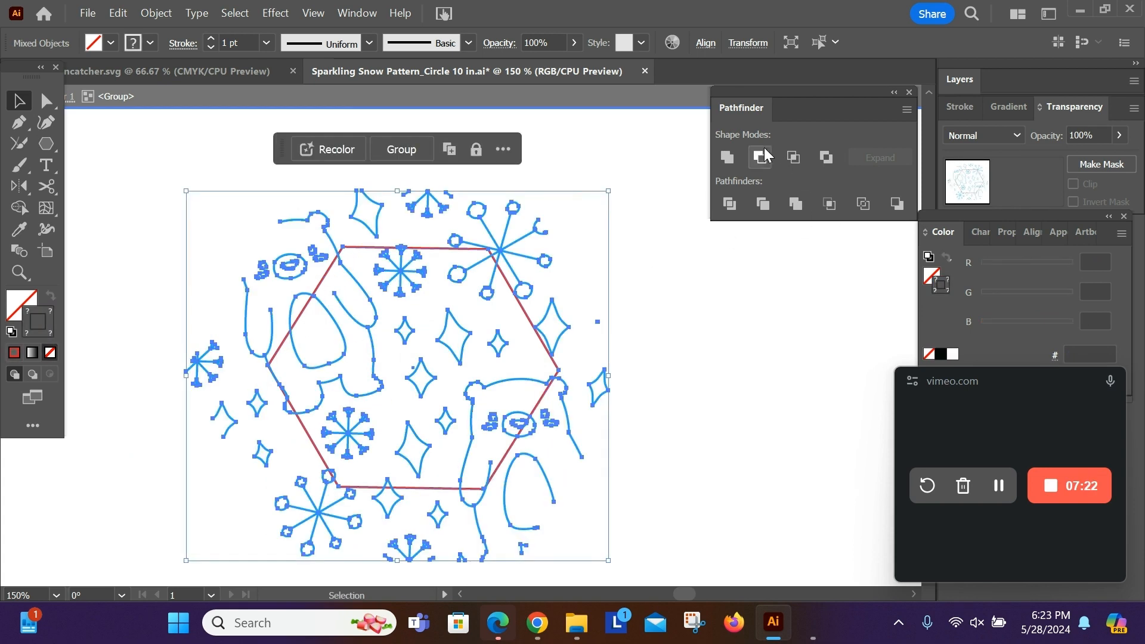
click(793, 158)
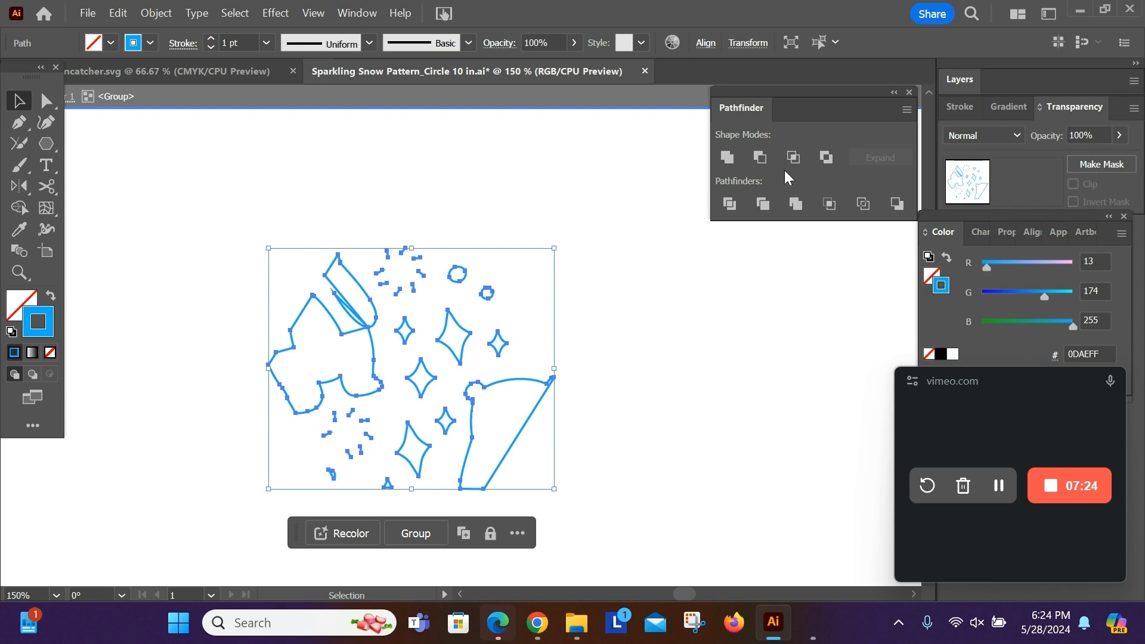
- Swap the fill and stroke of the intersected pattern paths and back, and try the Trim operation on them
click(51, 296)
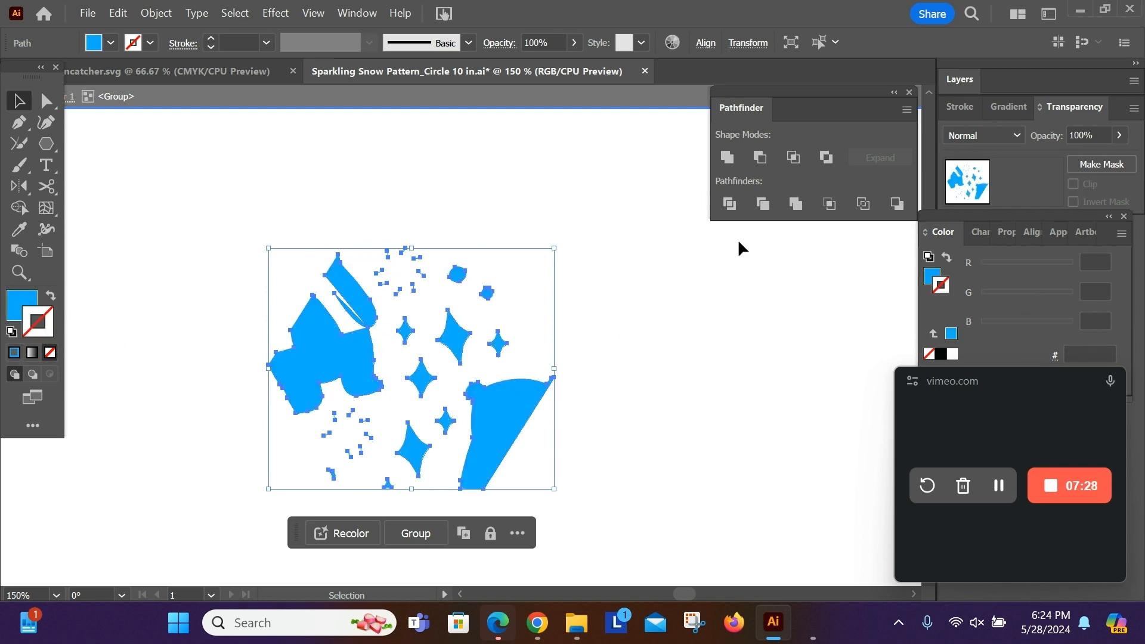
key(shift+x)
click(764, 204)
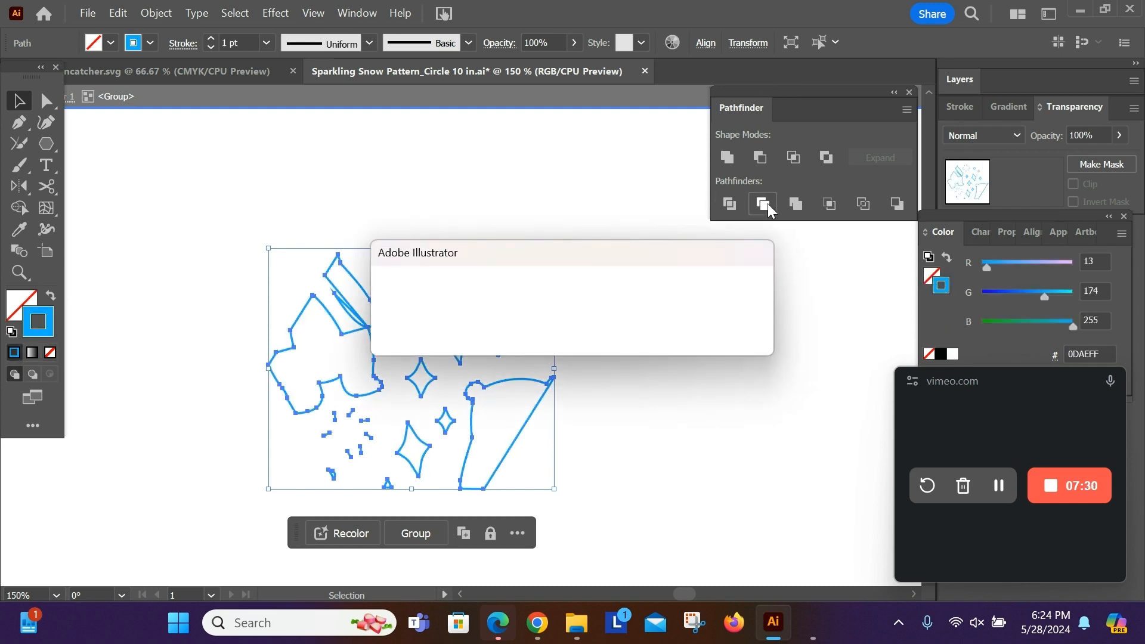
click(718, 336)
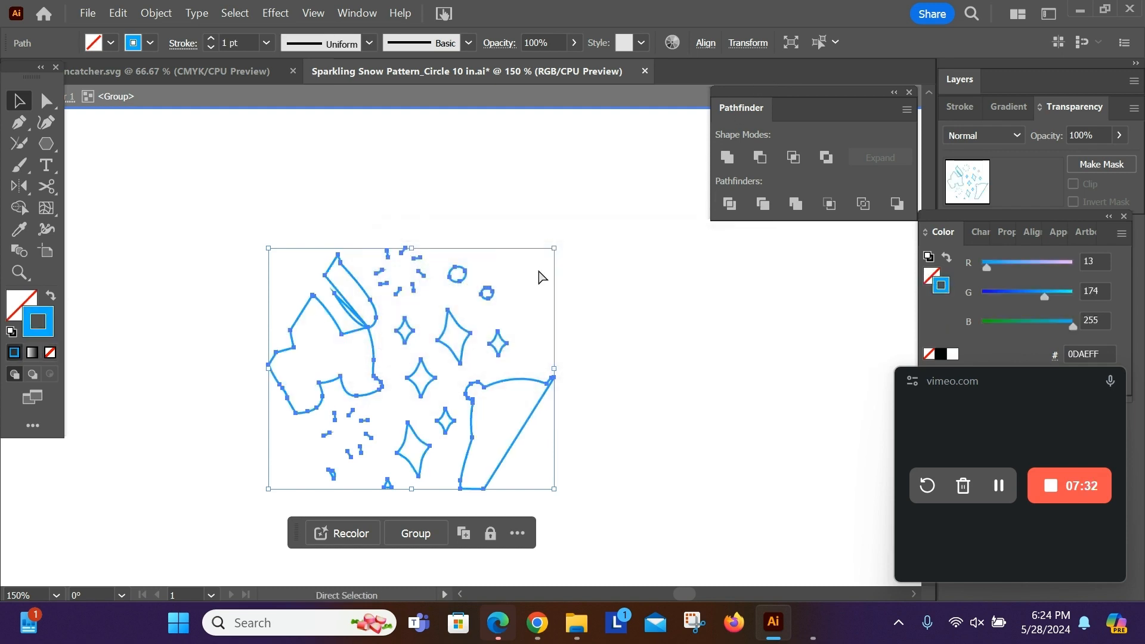
- Try the Crop operation on the copied pattern and smaller hexagon, apply a blue stroke to the cropped paths, and undo both
key(ctrl+a)
click(829, 204)
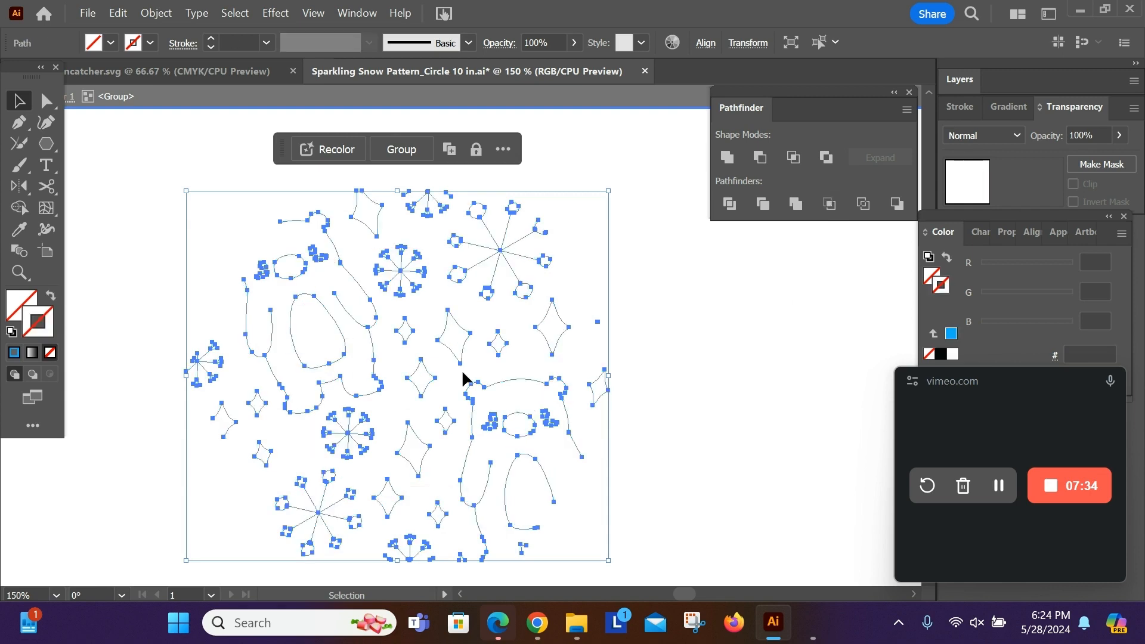
click(15, 352)
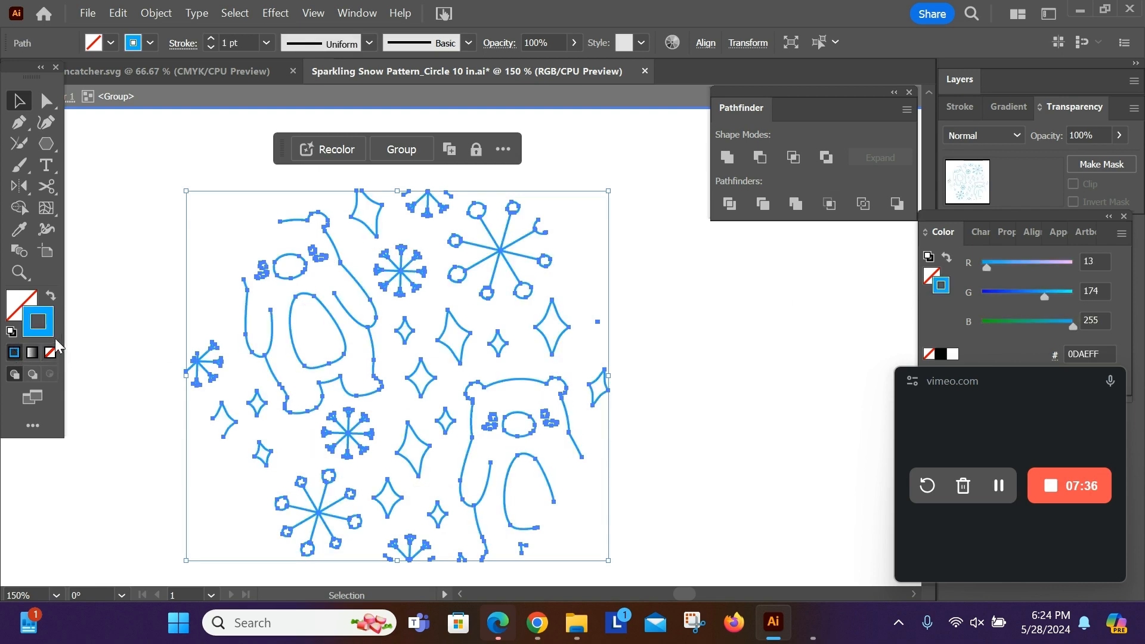
key(ctrl+z)
key(ctrl+z)
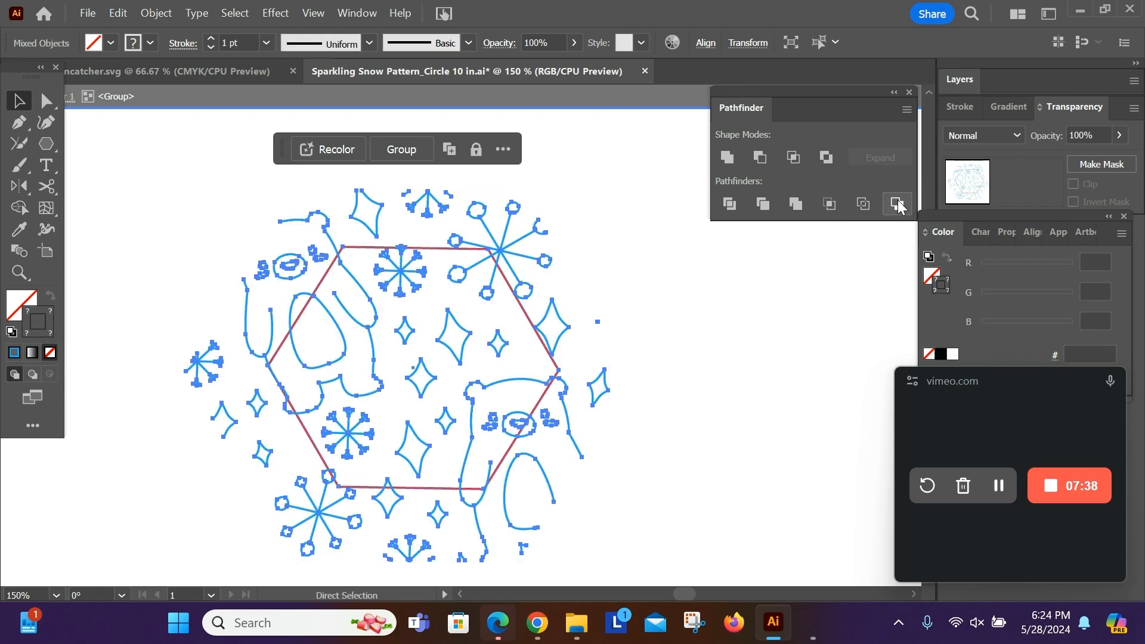
- Try the Minus Back operation on the copied pattern and smaller hexagon, and undo it
click(897, 204)
key(ctrl+z)
key(v)
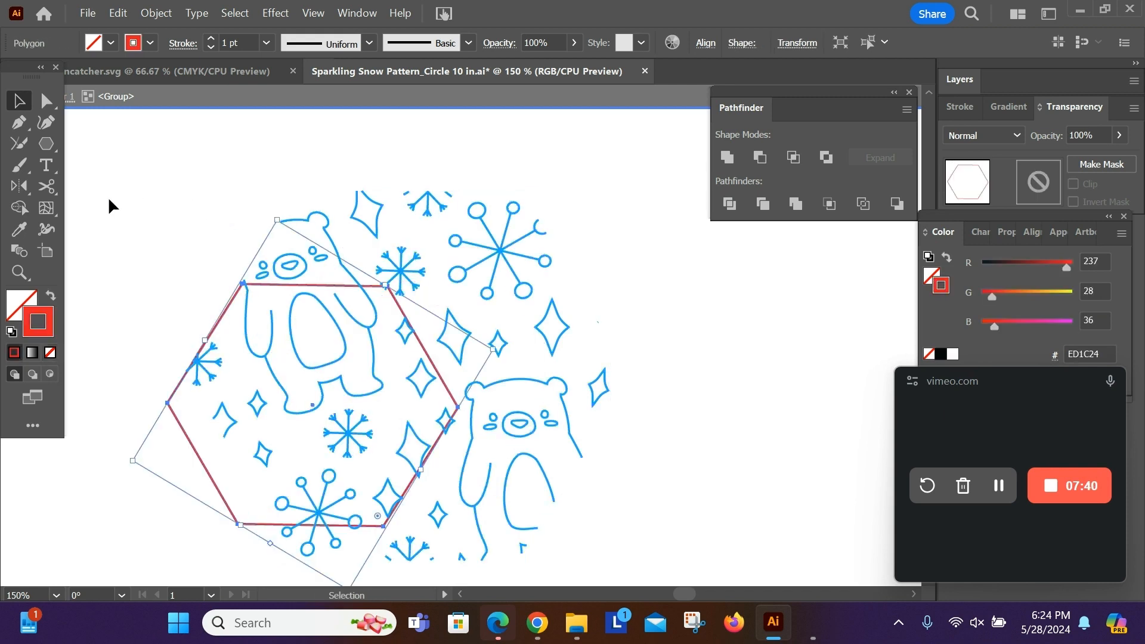
- Delete the entire copied pattern together with its smaller hexagon, and leave isolation mode
scroll(401, 238, down, 5)
scroll(398, 205, up, 4)
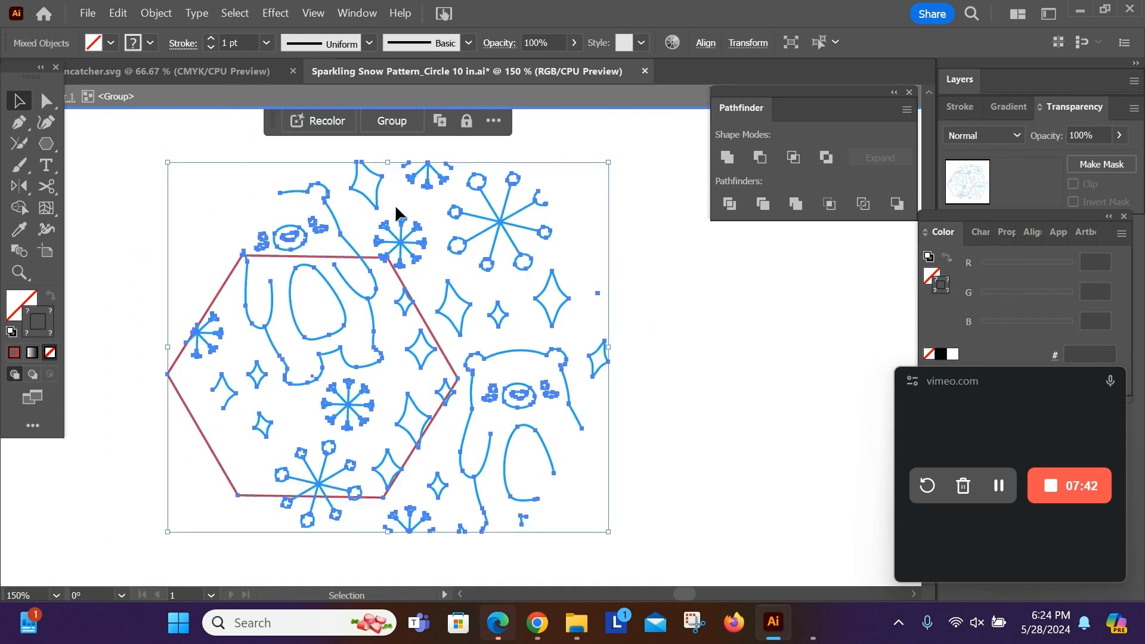
key(Delete)
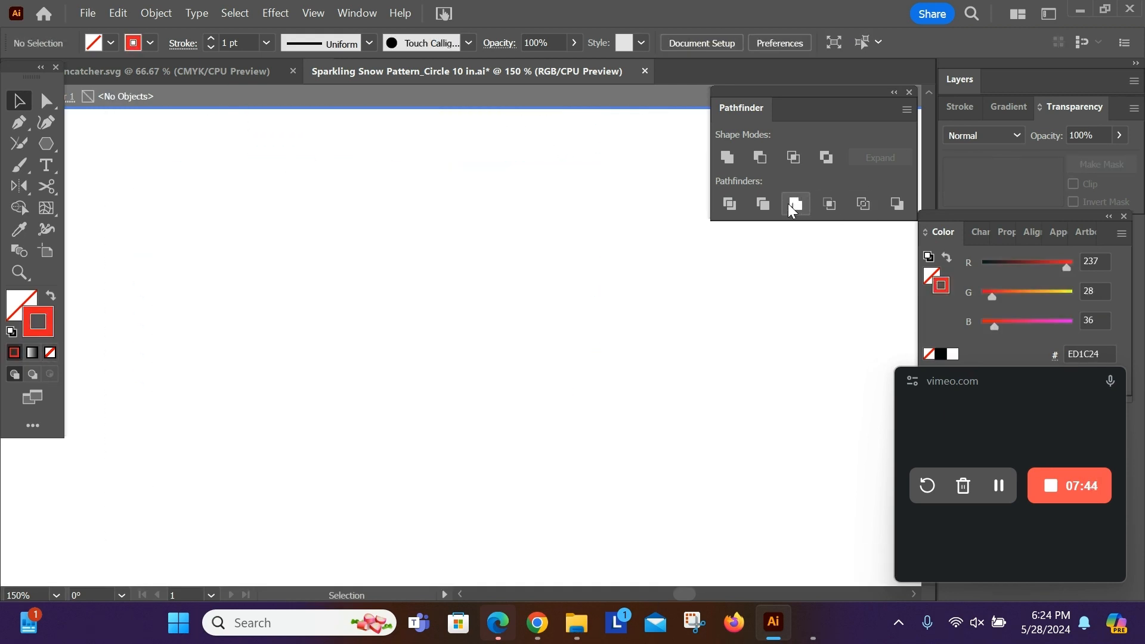
double_click(387, 288)
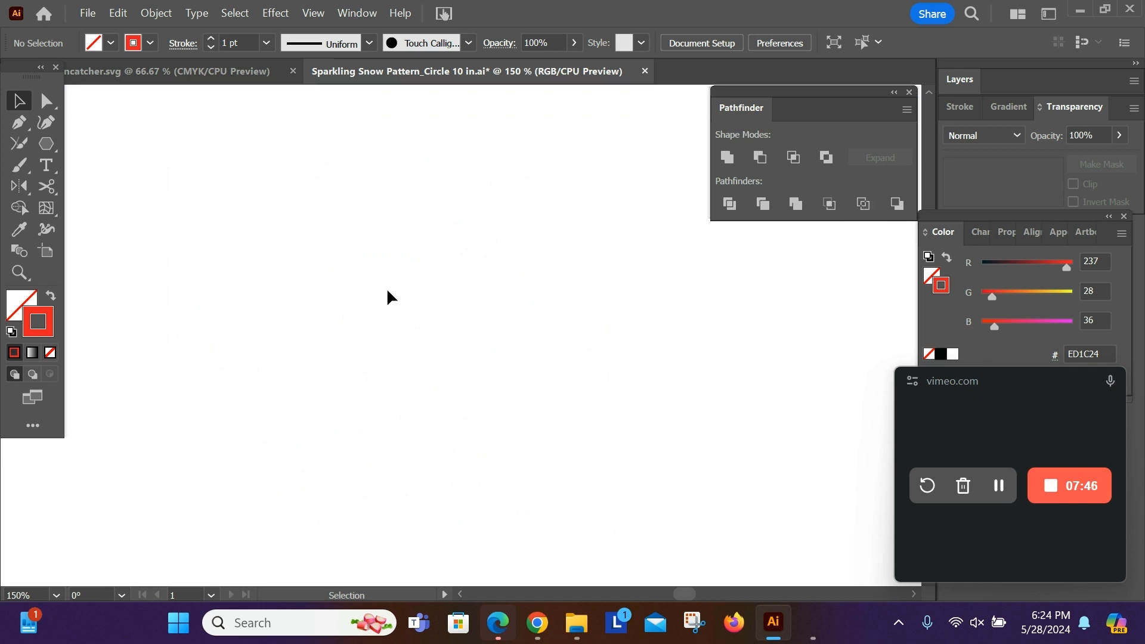
scroll(381, 294, down, 3)
scroll(381, 295, up, 2)
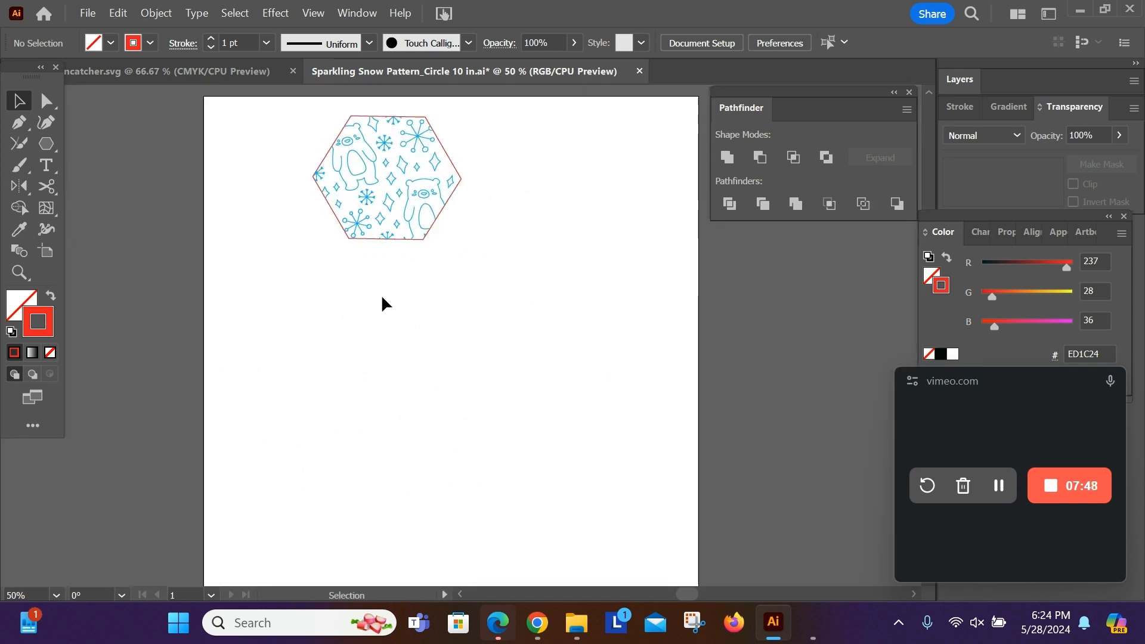
scroll(443, 228, up, 3)
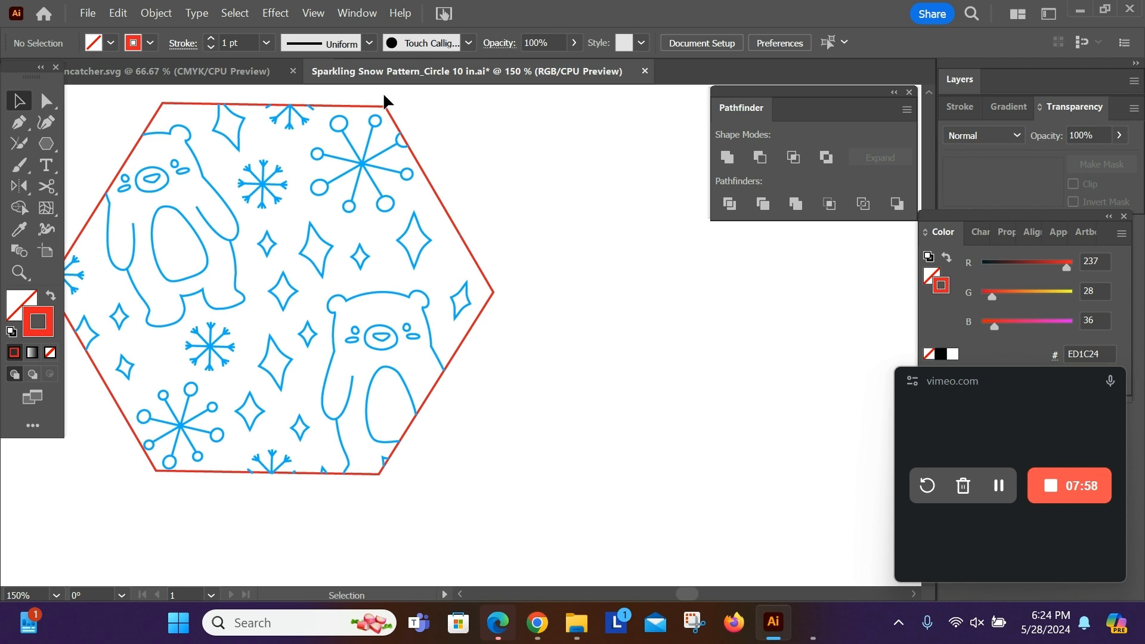
scroll(312, 432, up, 1)
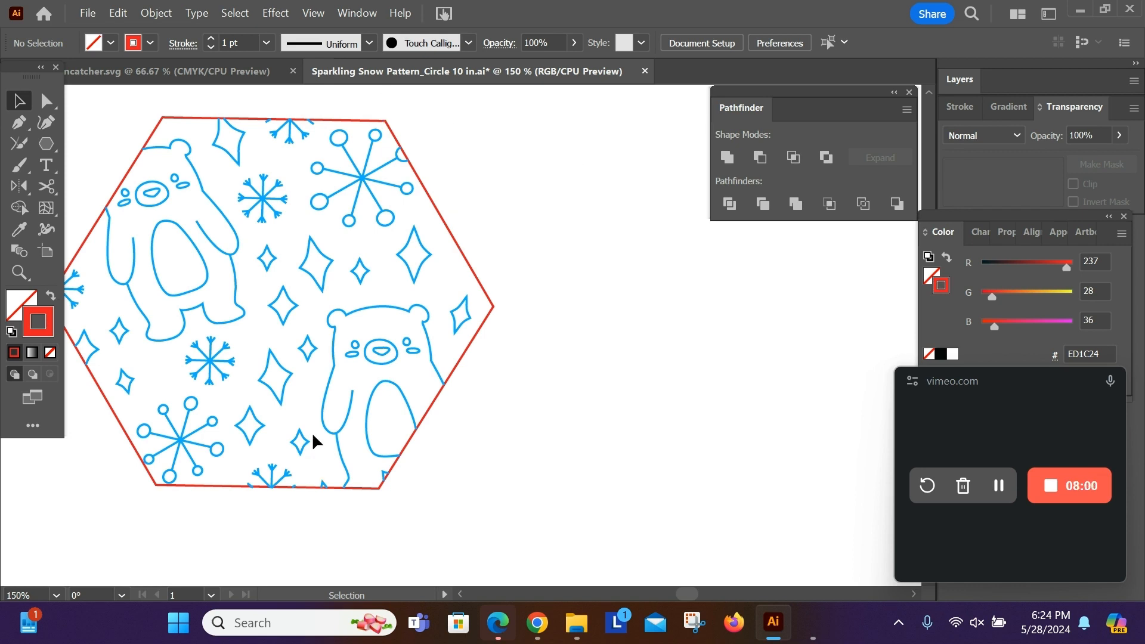
scroll(312, 431, up, 1)
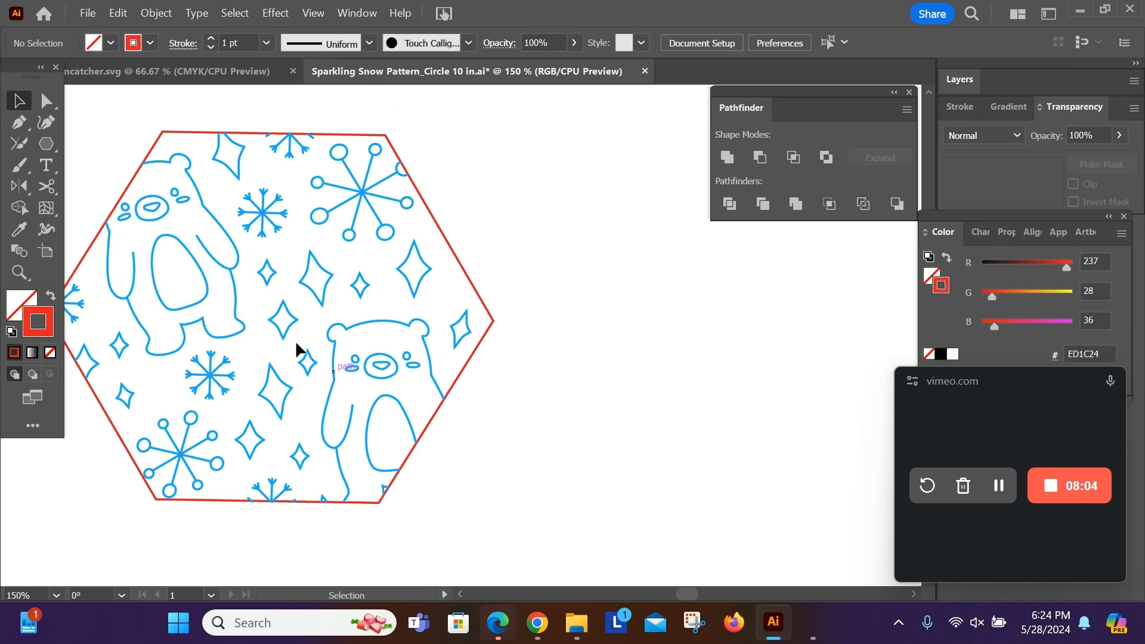
scroll(317, 213, up, 1)
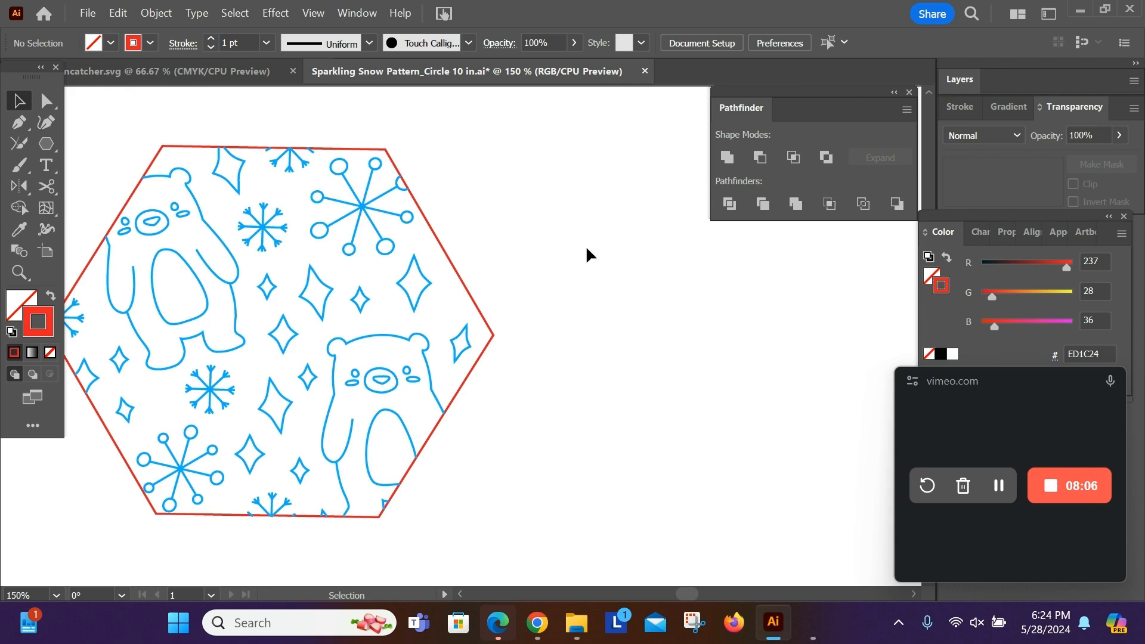